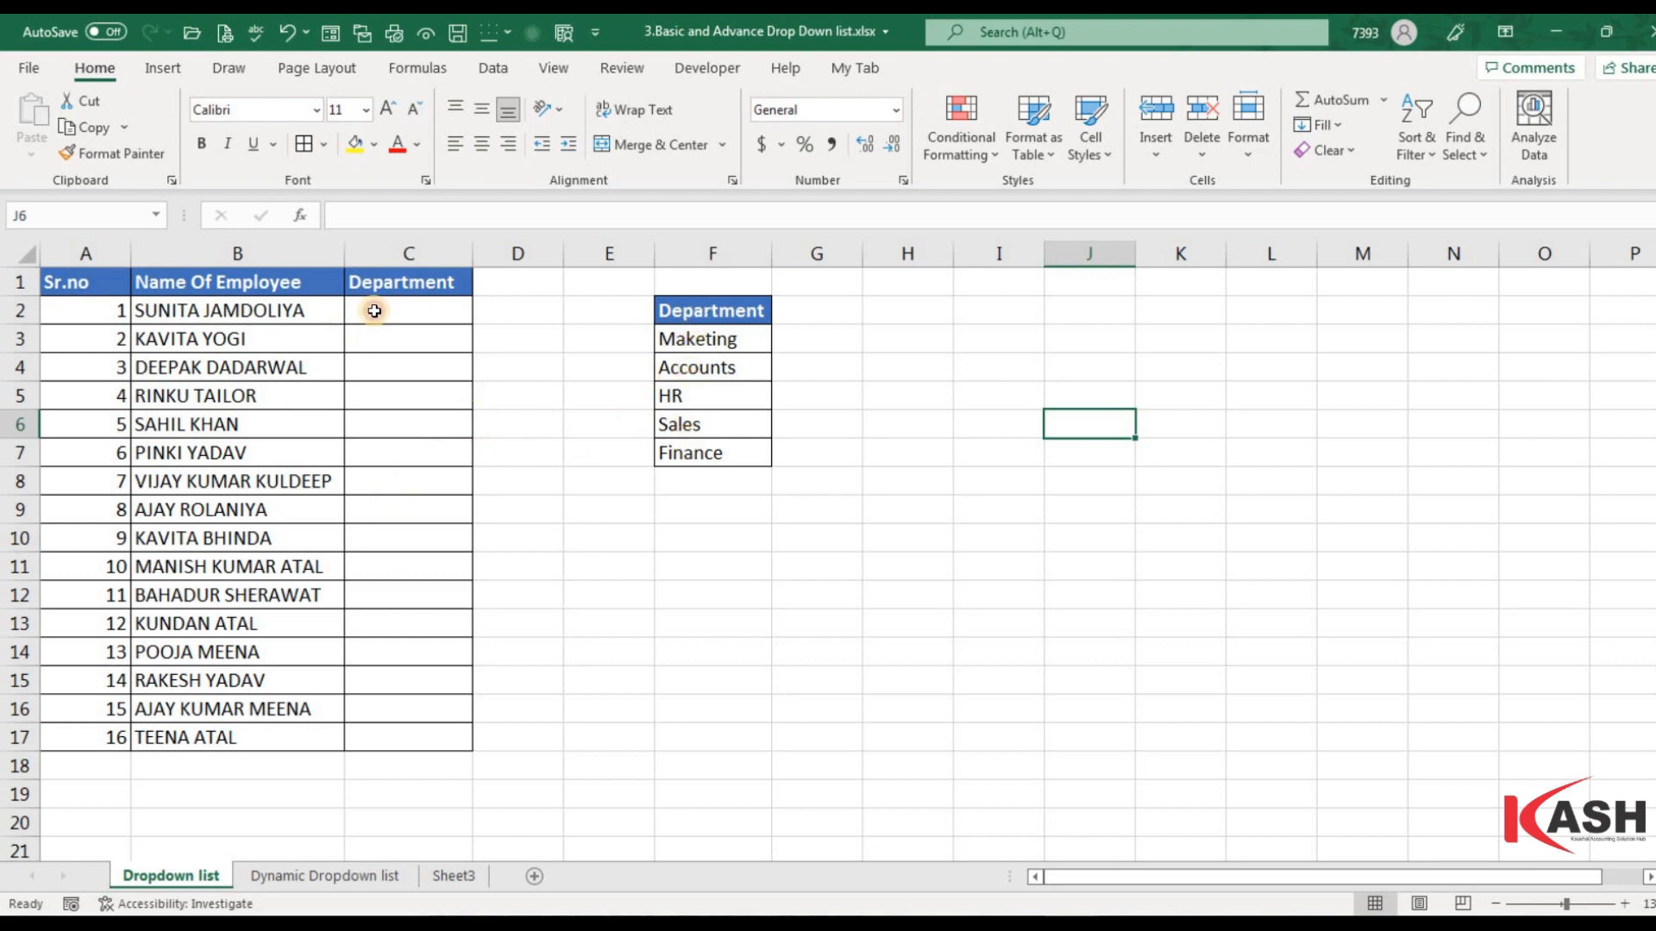
# - Copy HR from the department list into cell C2 and enter Sales manually in C3
pyautogui.click(366, 312)
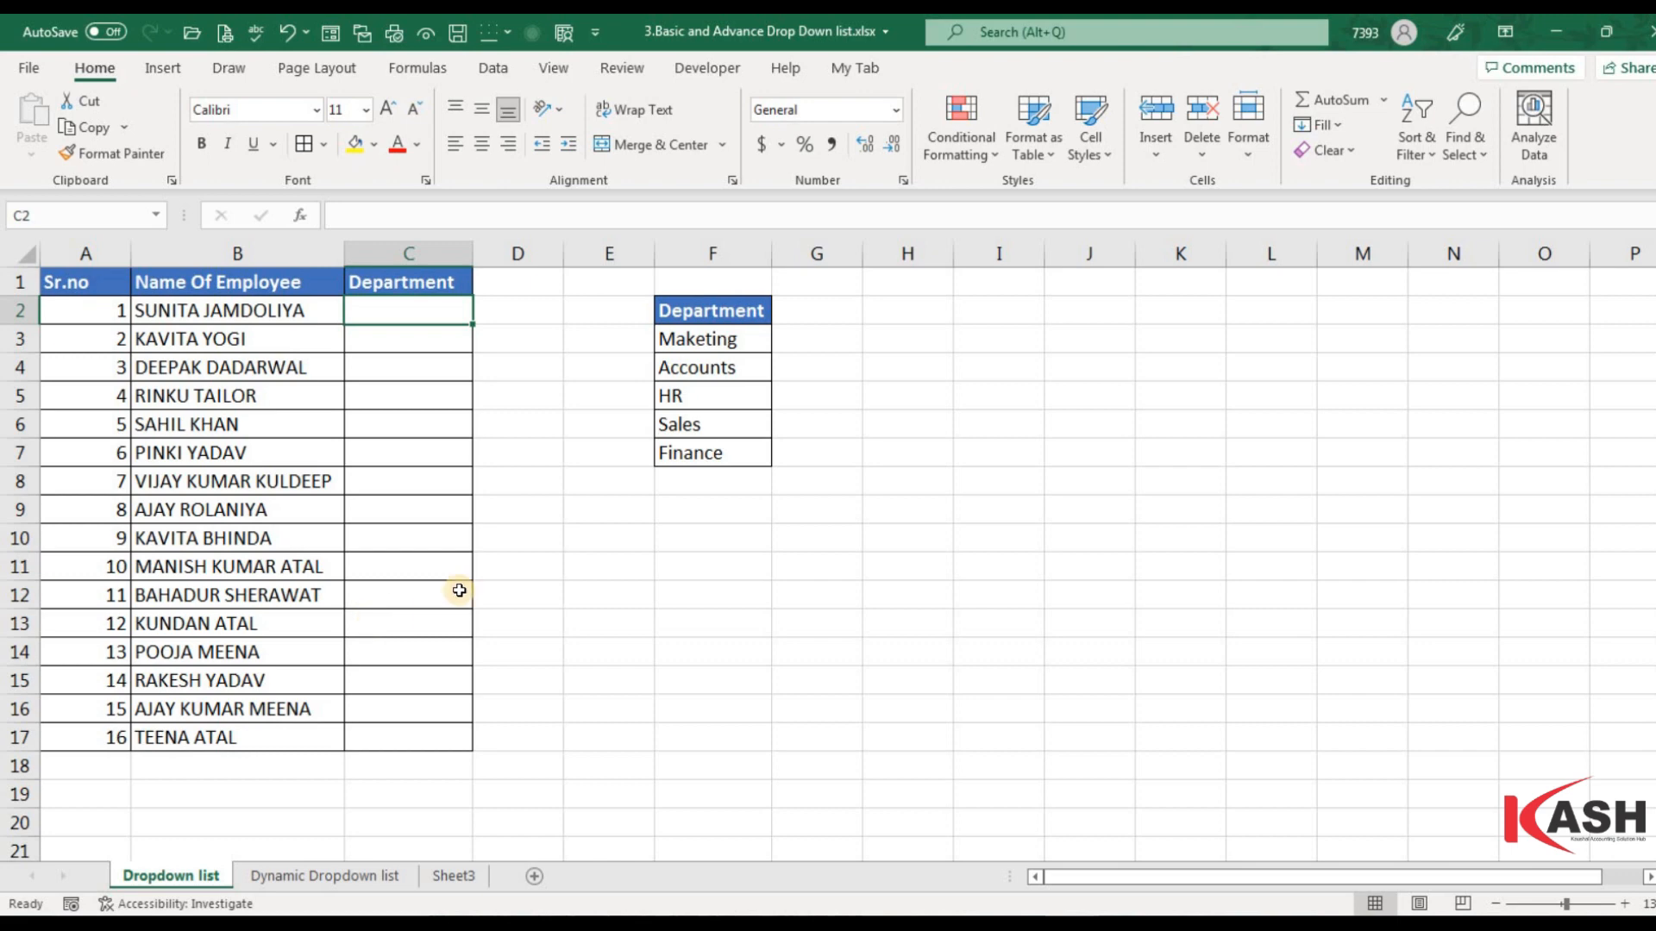
pyautogui.click(703, 399)
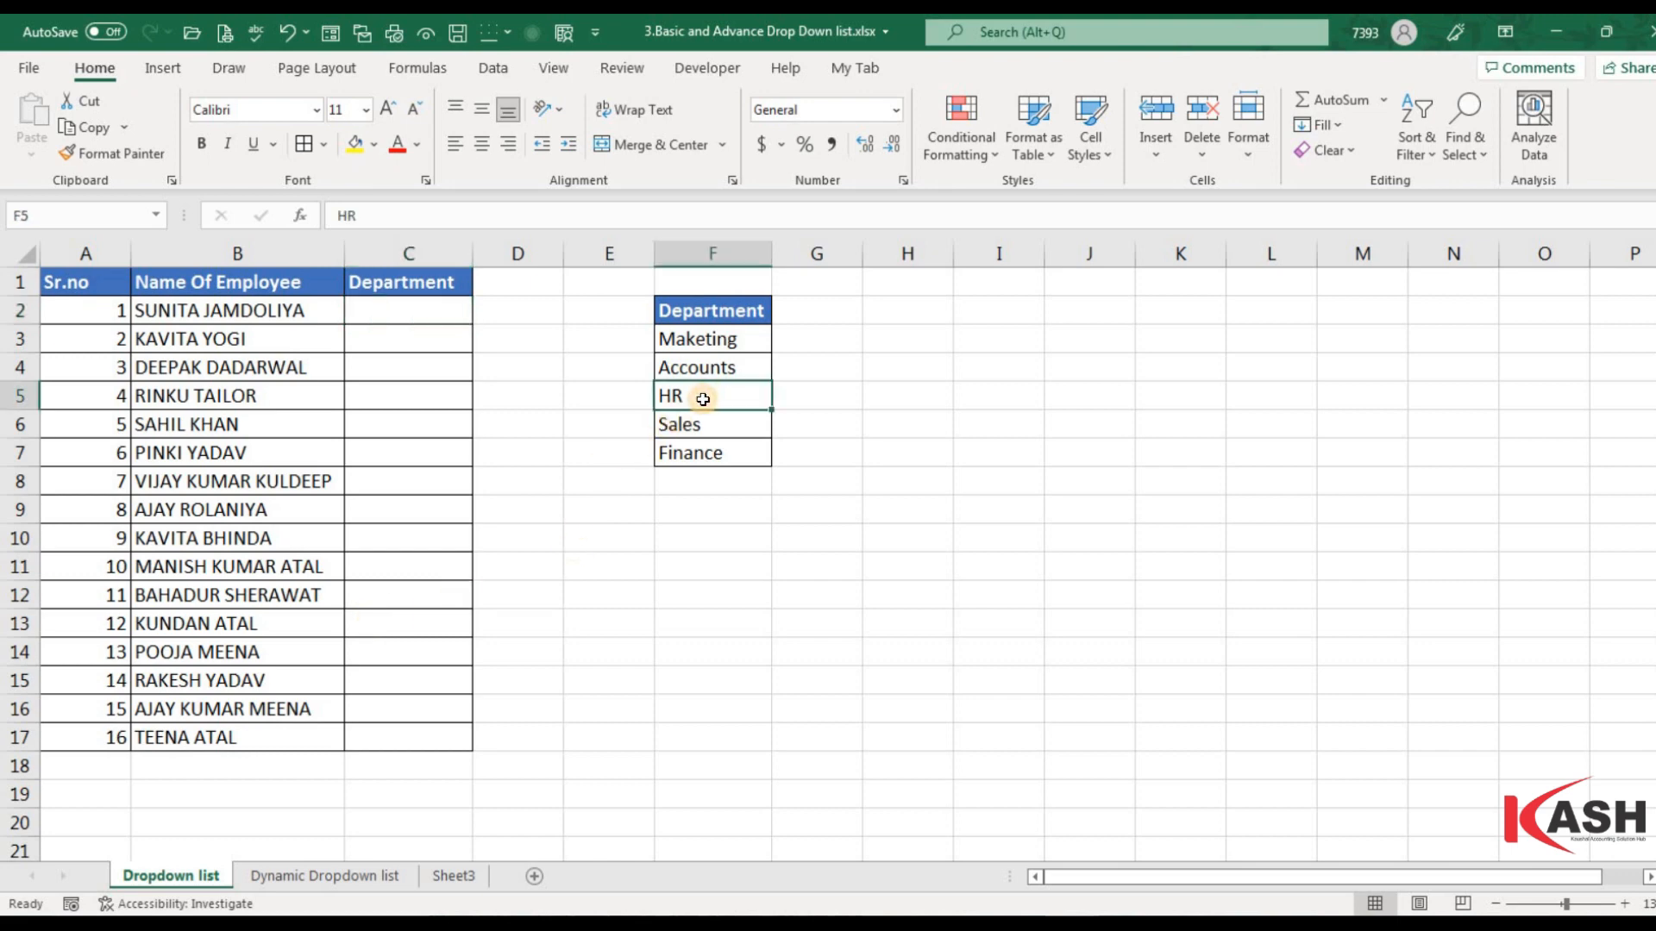
pyautogui.hotkey('ctrl', 'c')
pyautogui.click(428, 319)
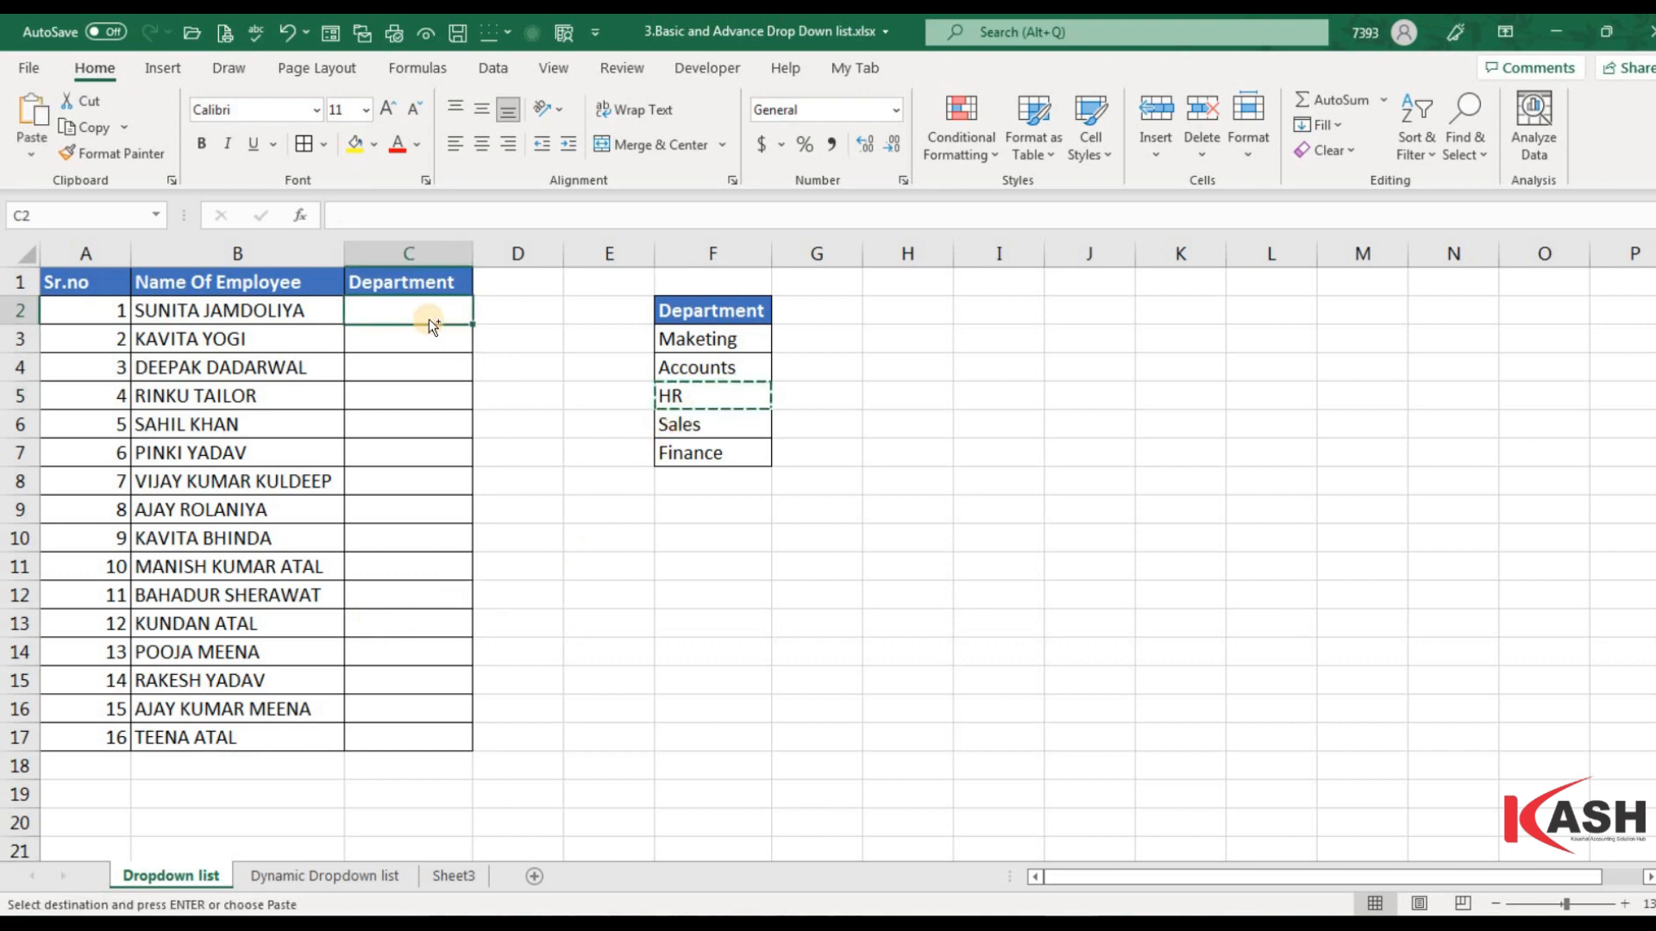
pyautogui.hotkey('ctrl', 'v')
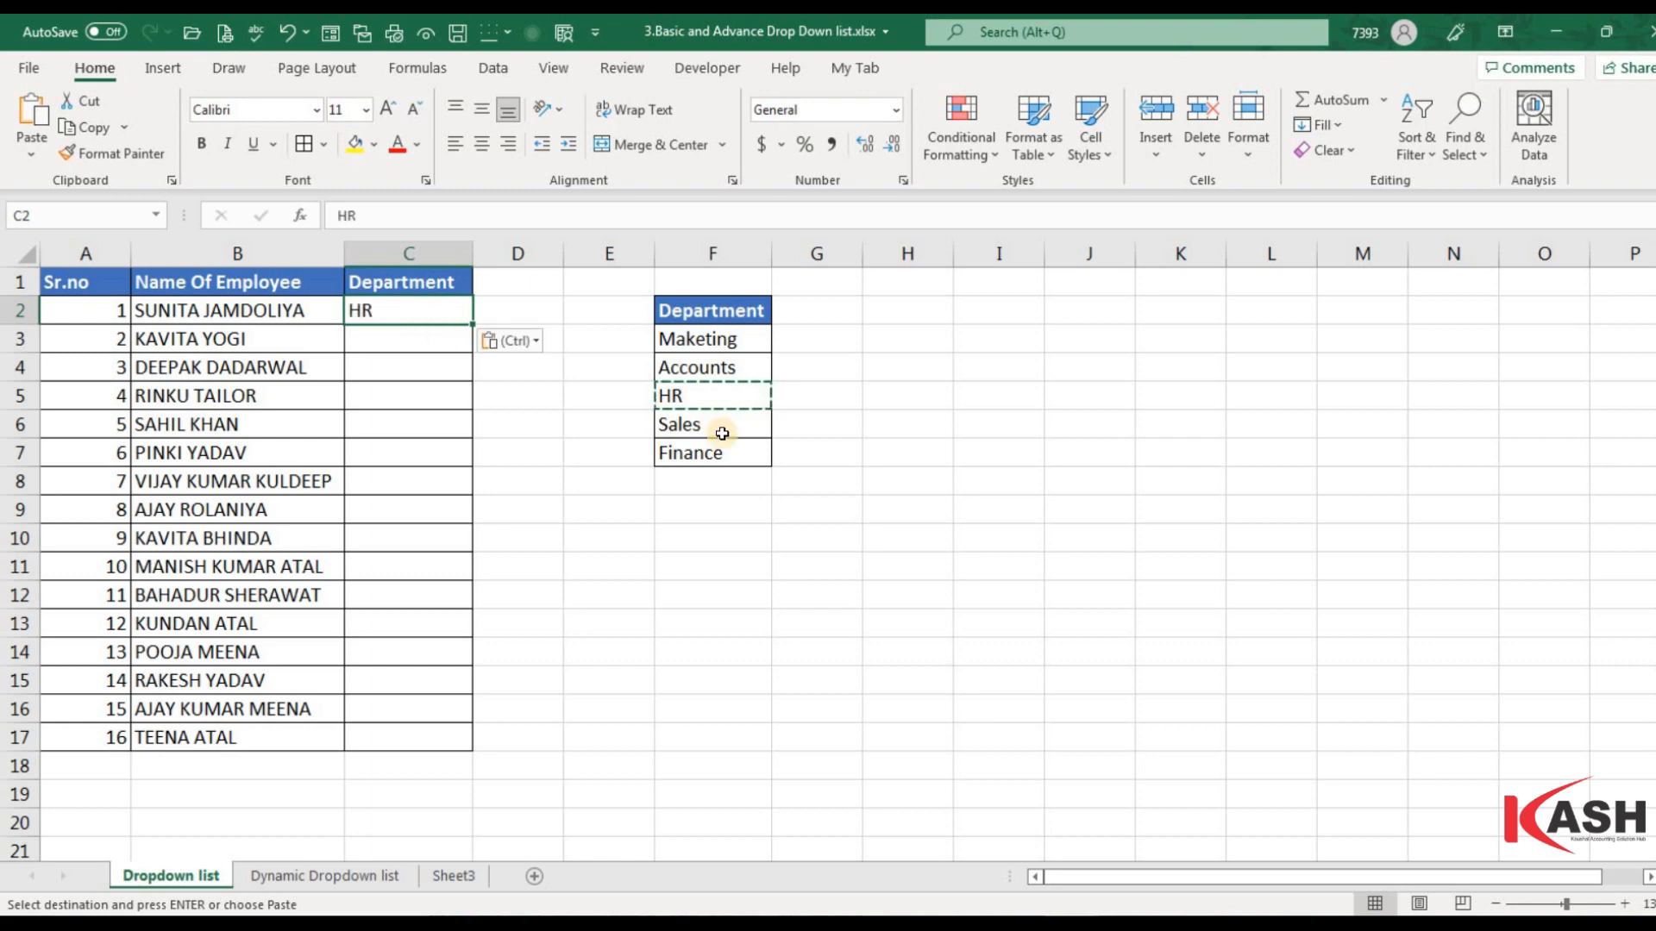
pyautogui.click(386, 343)
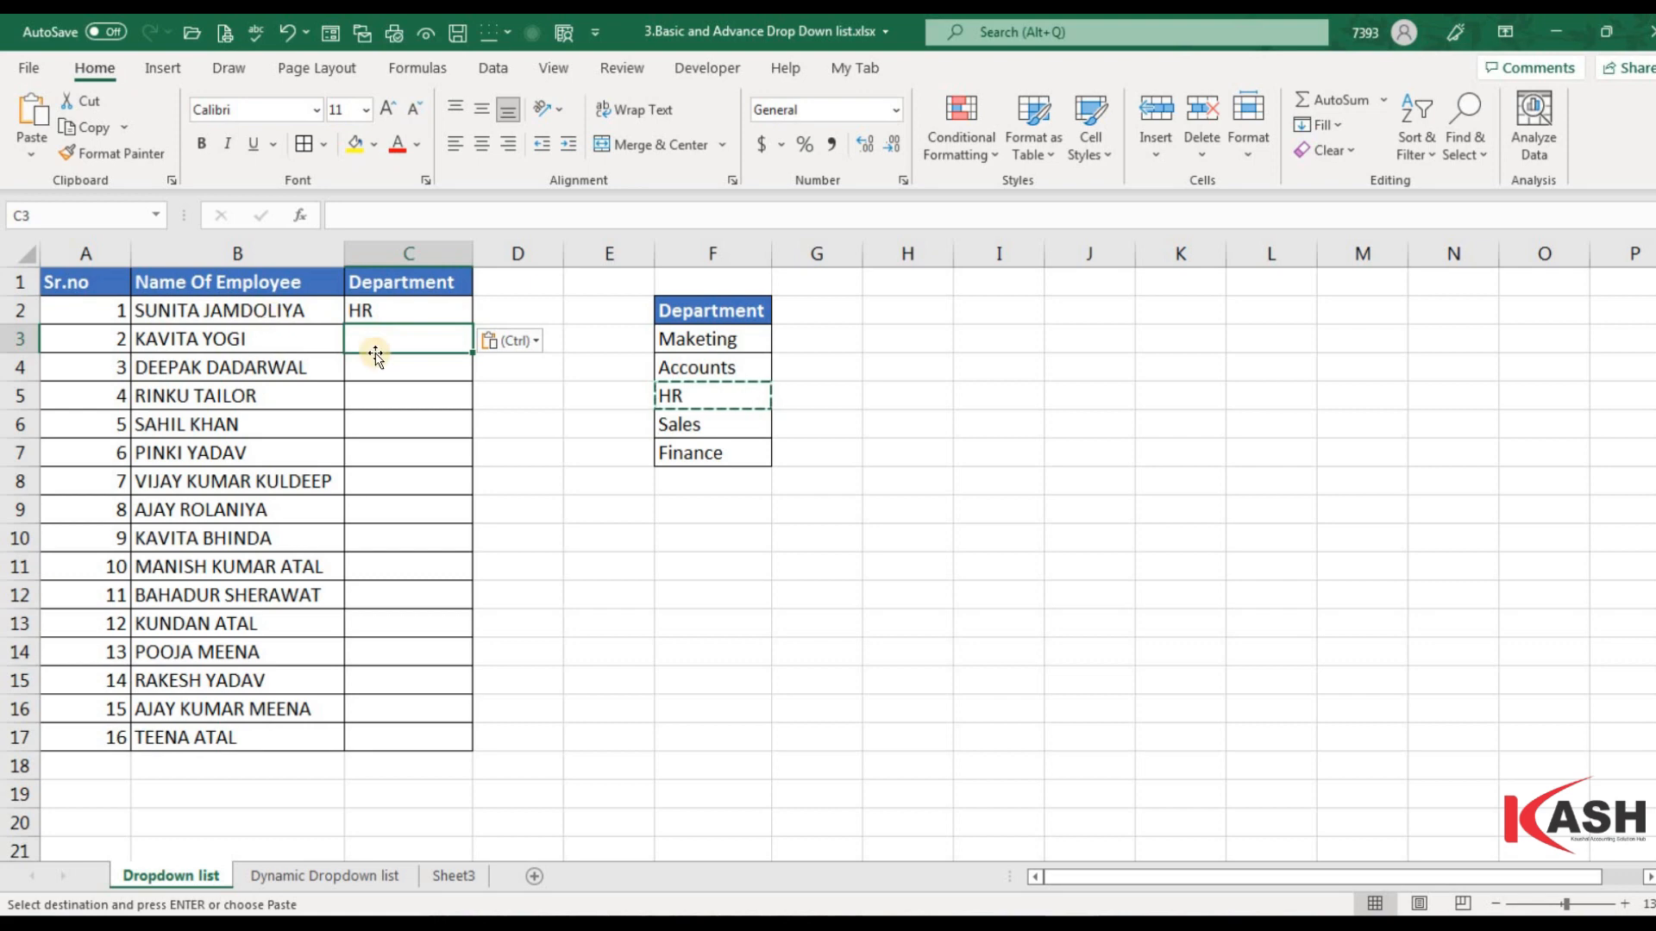
pyautogui.write('Sales')
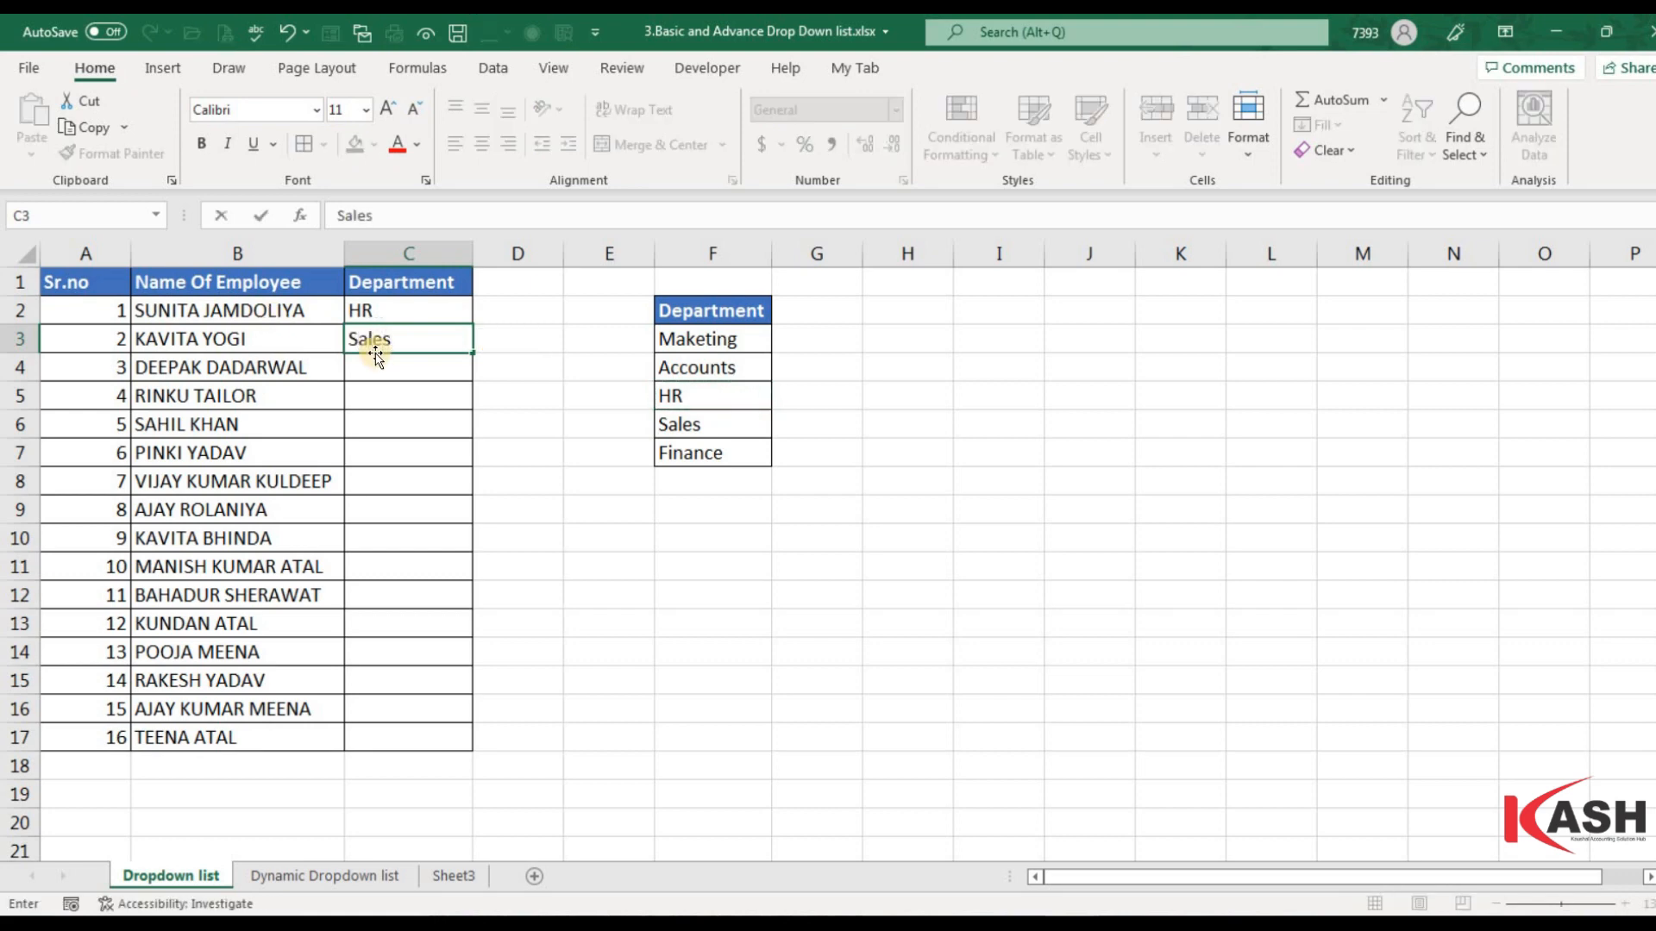
pyautogui.press('Return')
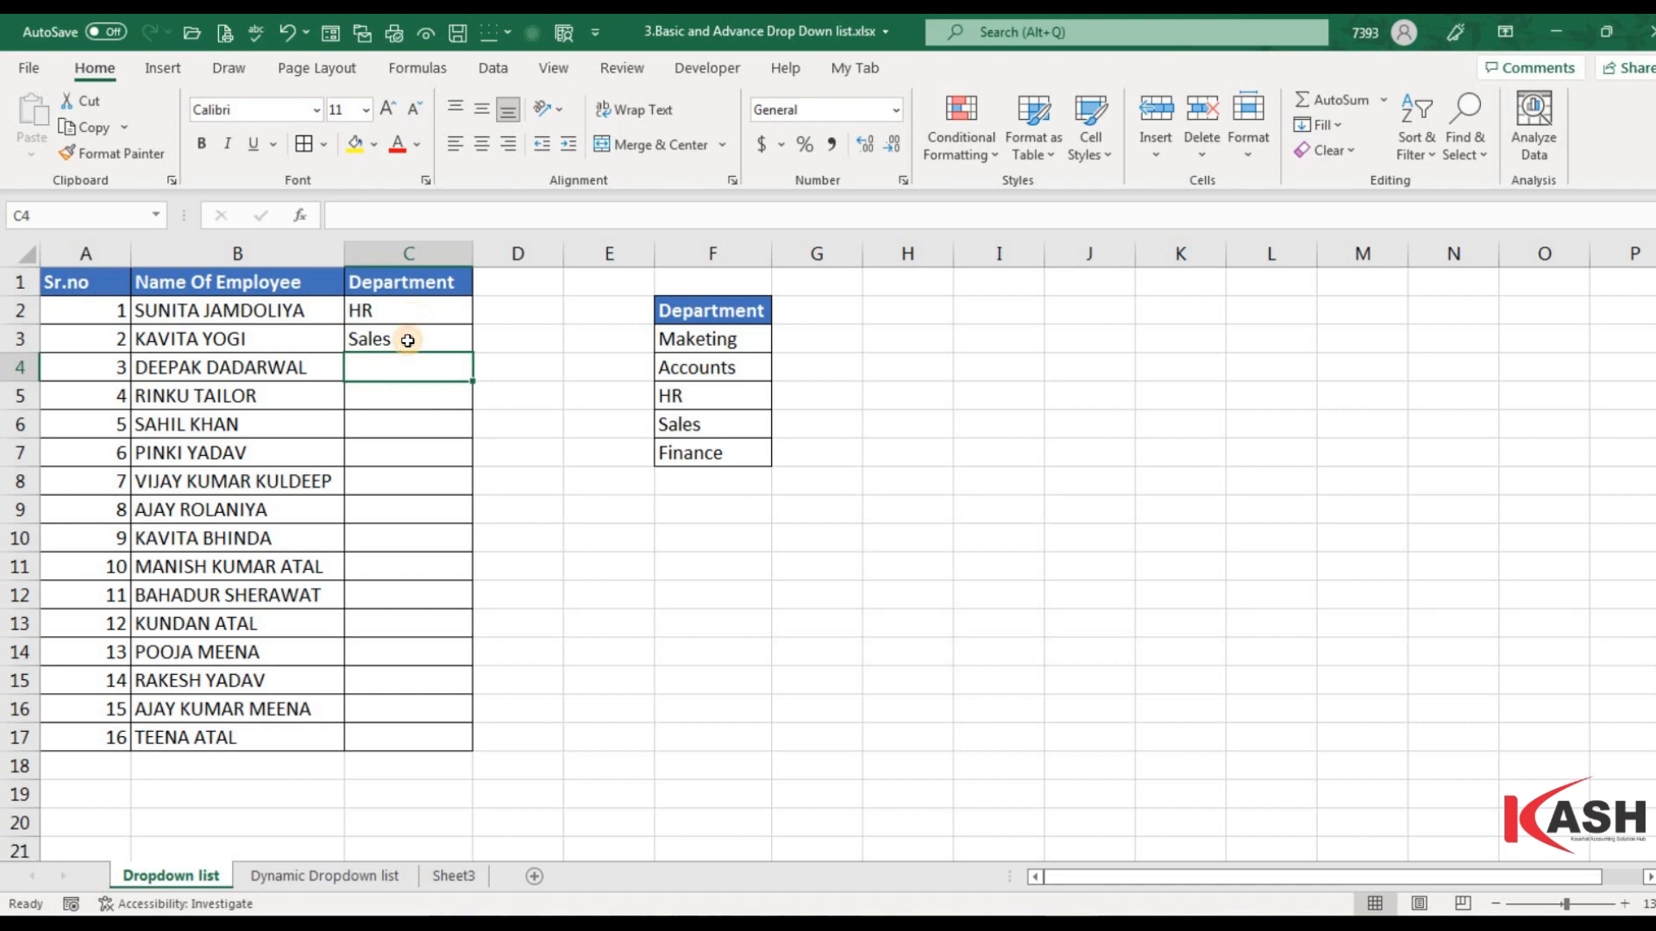
# - Clear the manually entered departments from cells C2:C3
pyautogui.moveTo(410, 313); pyautogui.dragTo(407, 339)
pyautogui.press('Delete')
pyautogui.click(402, 425)
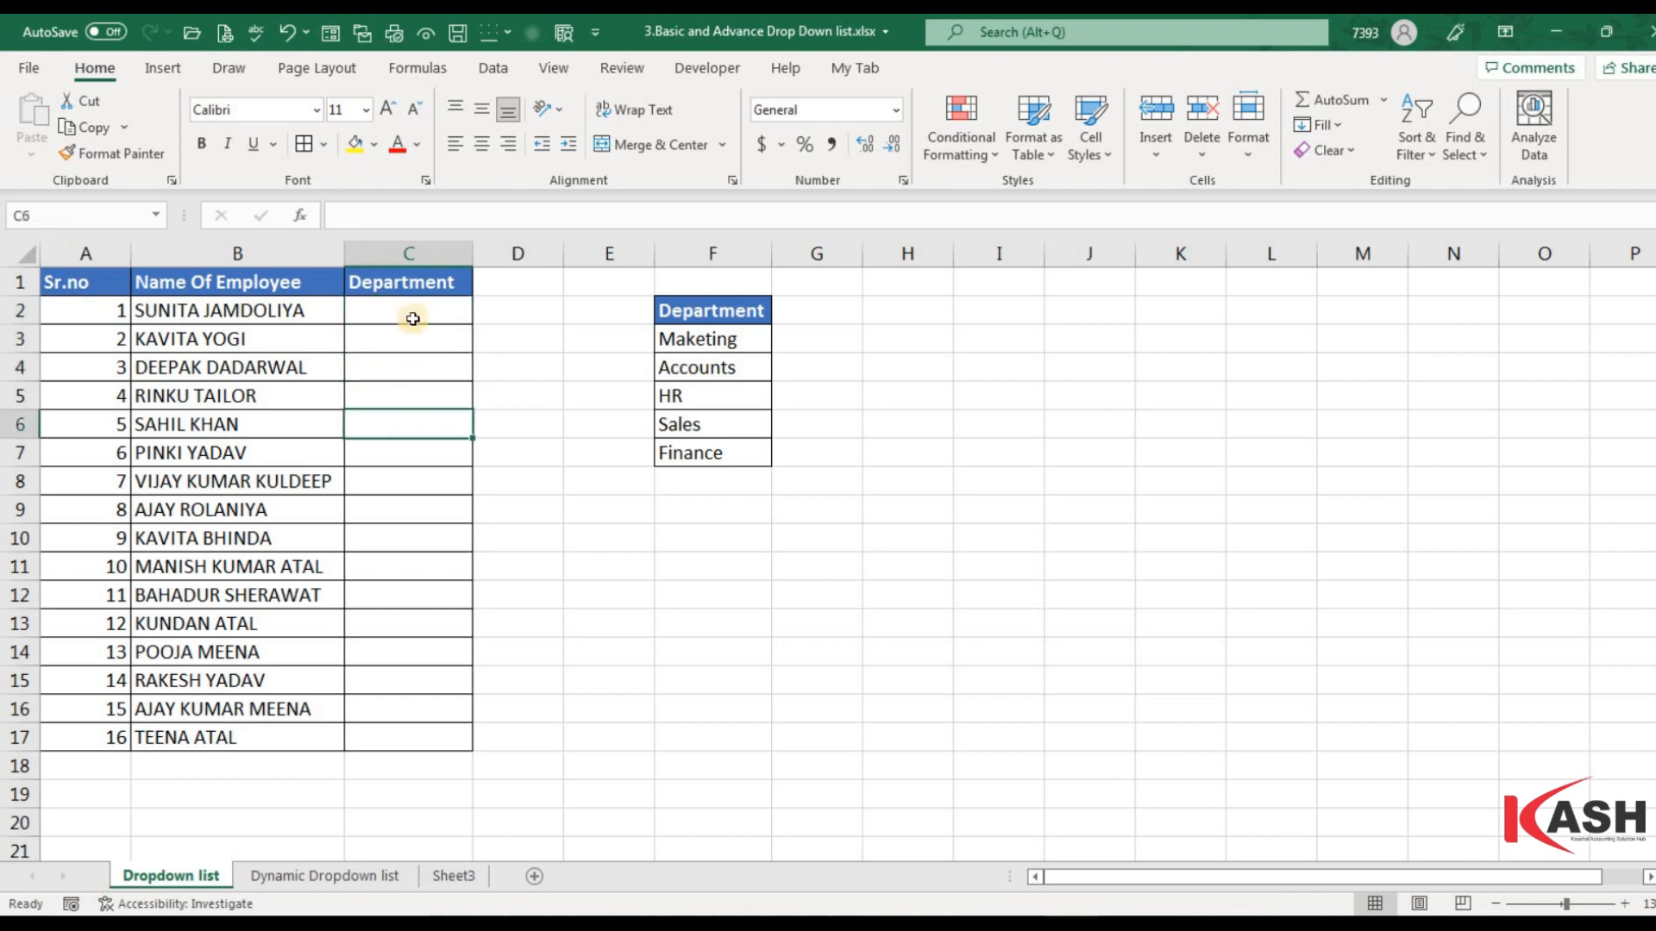
# - Add data validation to cell C2 that allows a List with the source =$F$3:$F$7
pyautogui.click(413, 313)
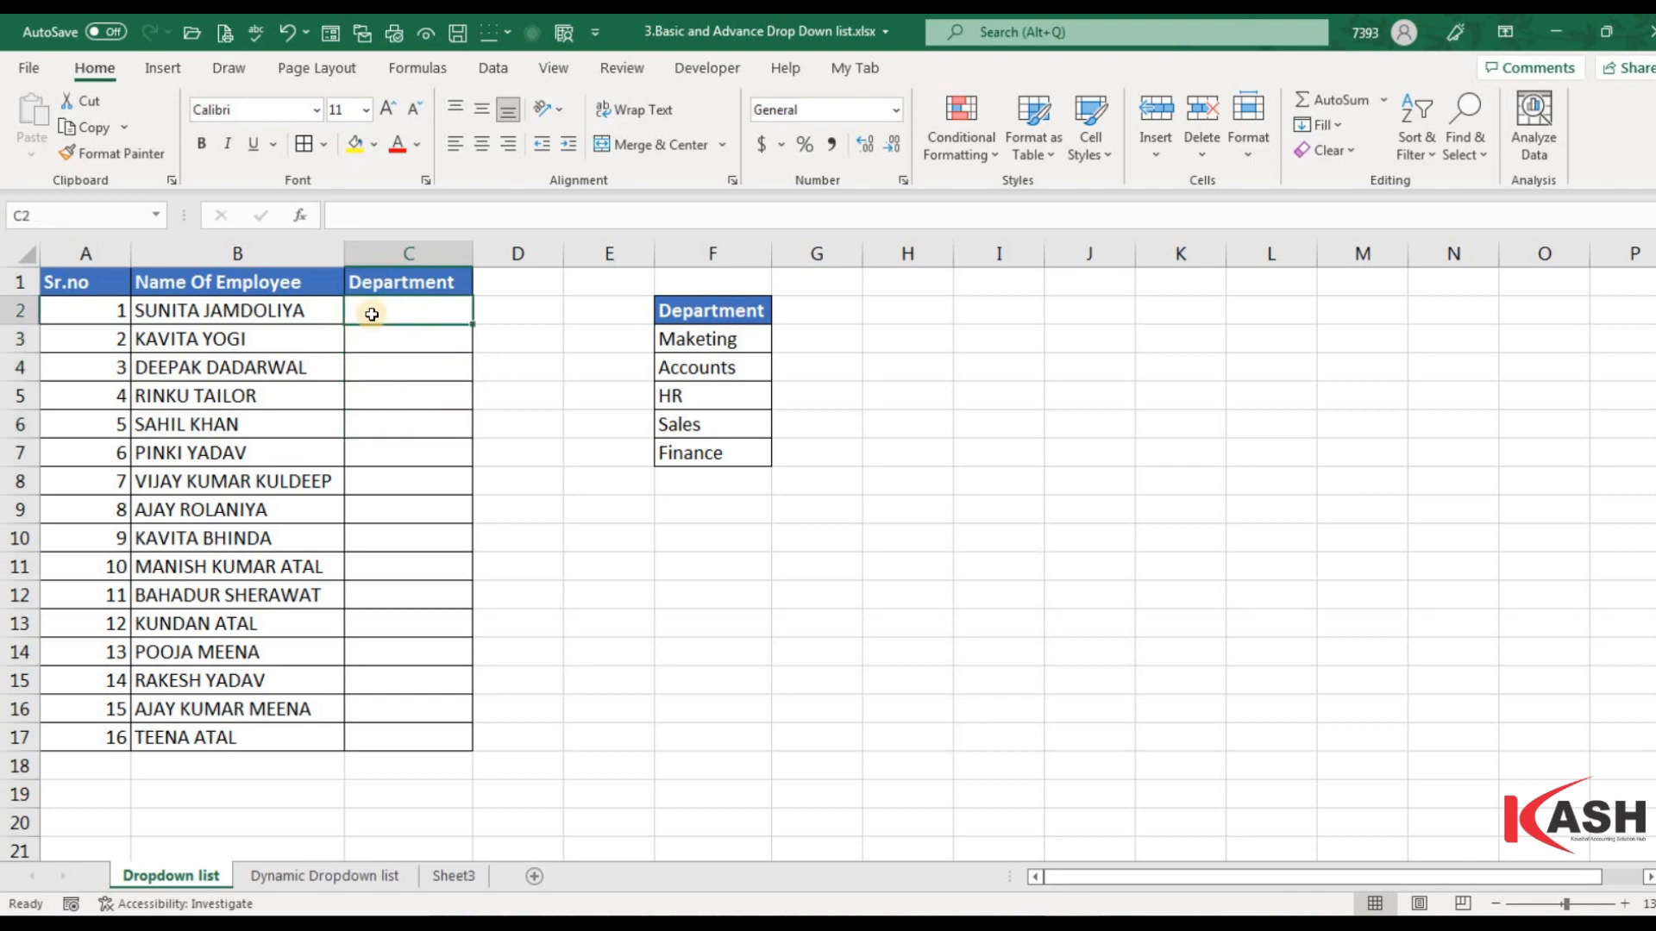
pyautogui.click(489, 69)
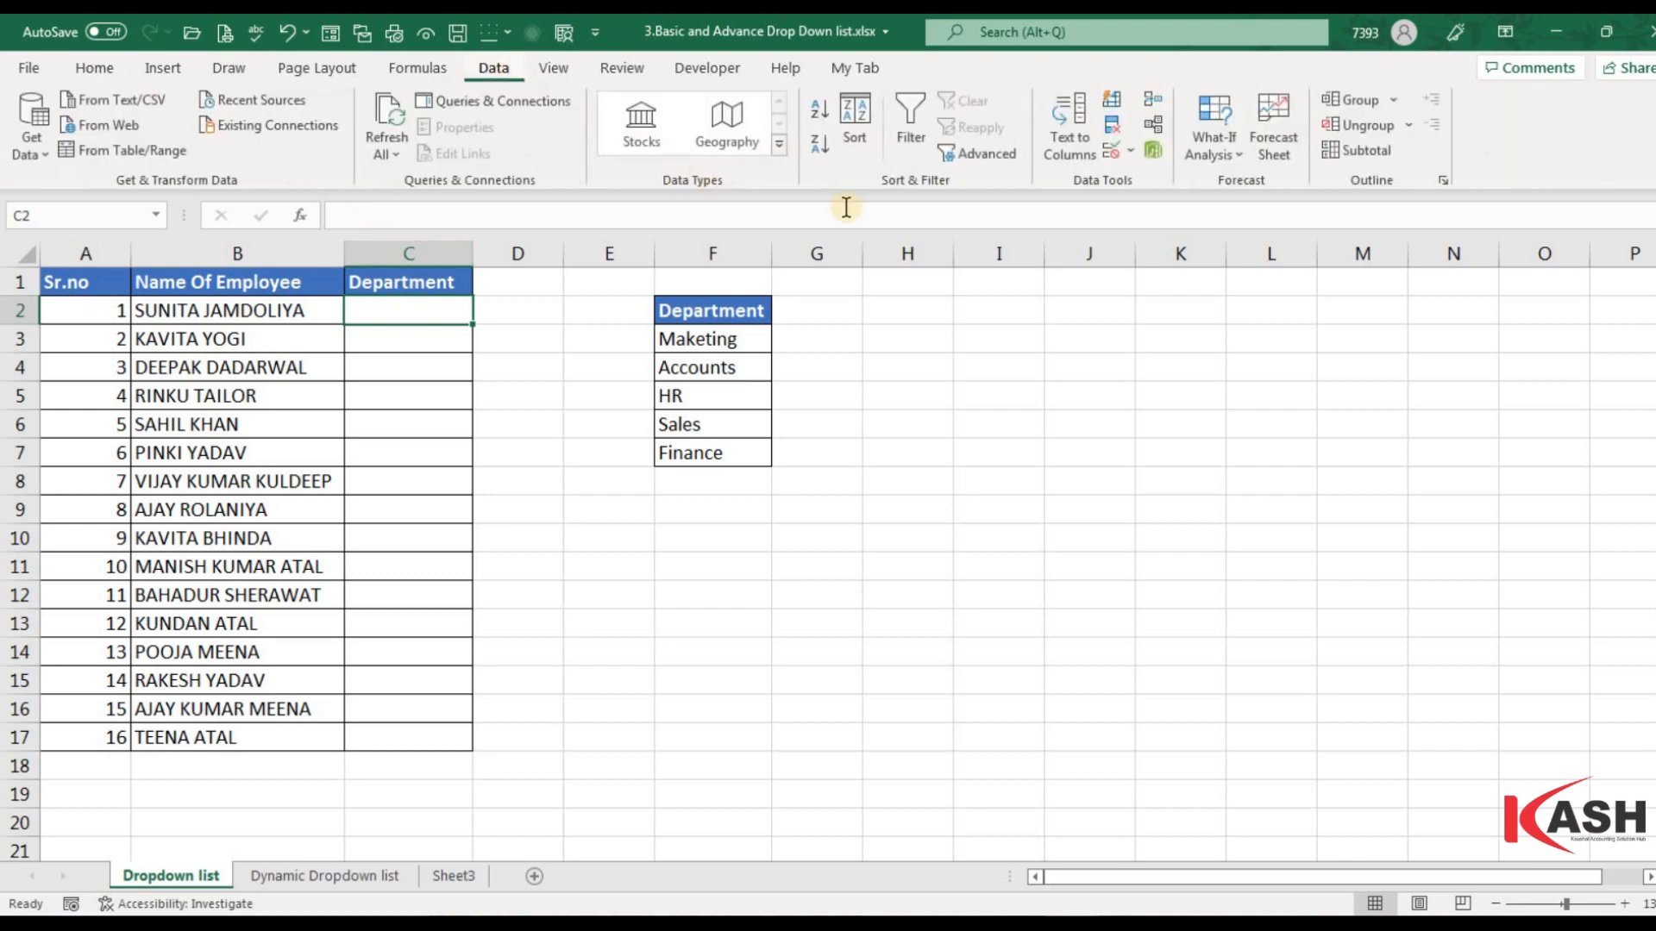
pyautogui.click(1112, 153)
pyautogui.moveTo(315, 371); pyautogui.dragTo(436, 359)
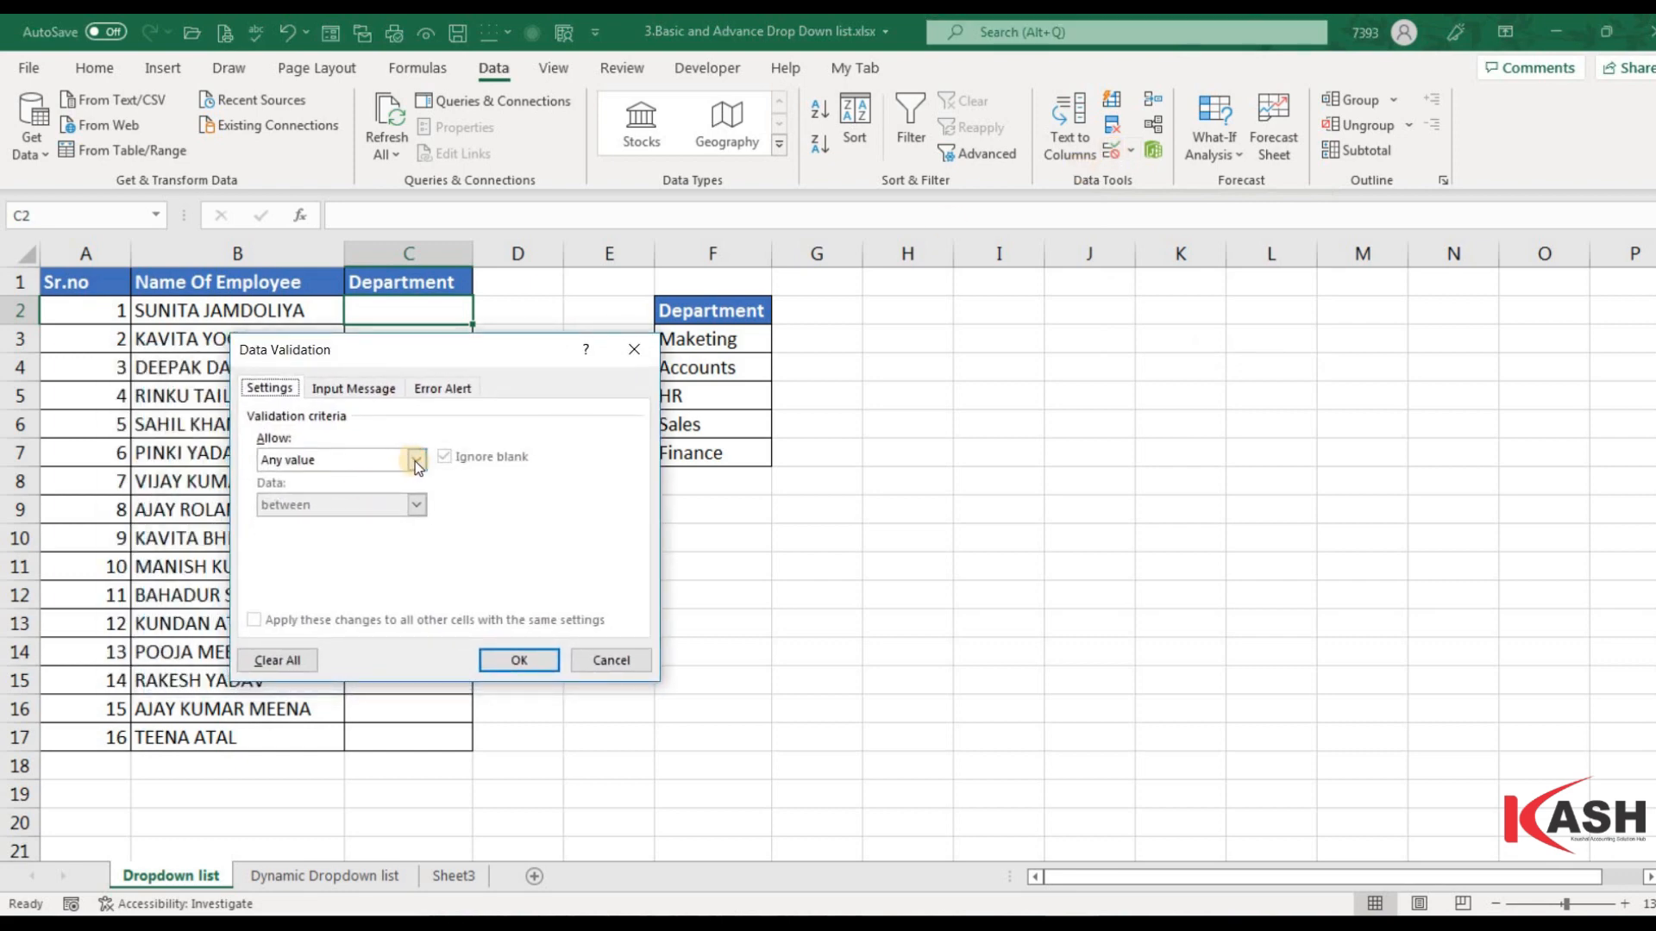
pyautogui.click(418, 460)
pyautogui.click(312, 522)
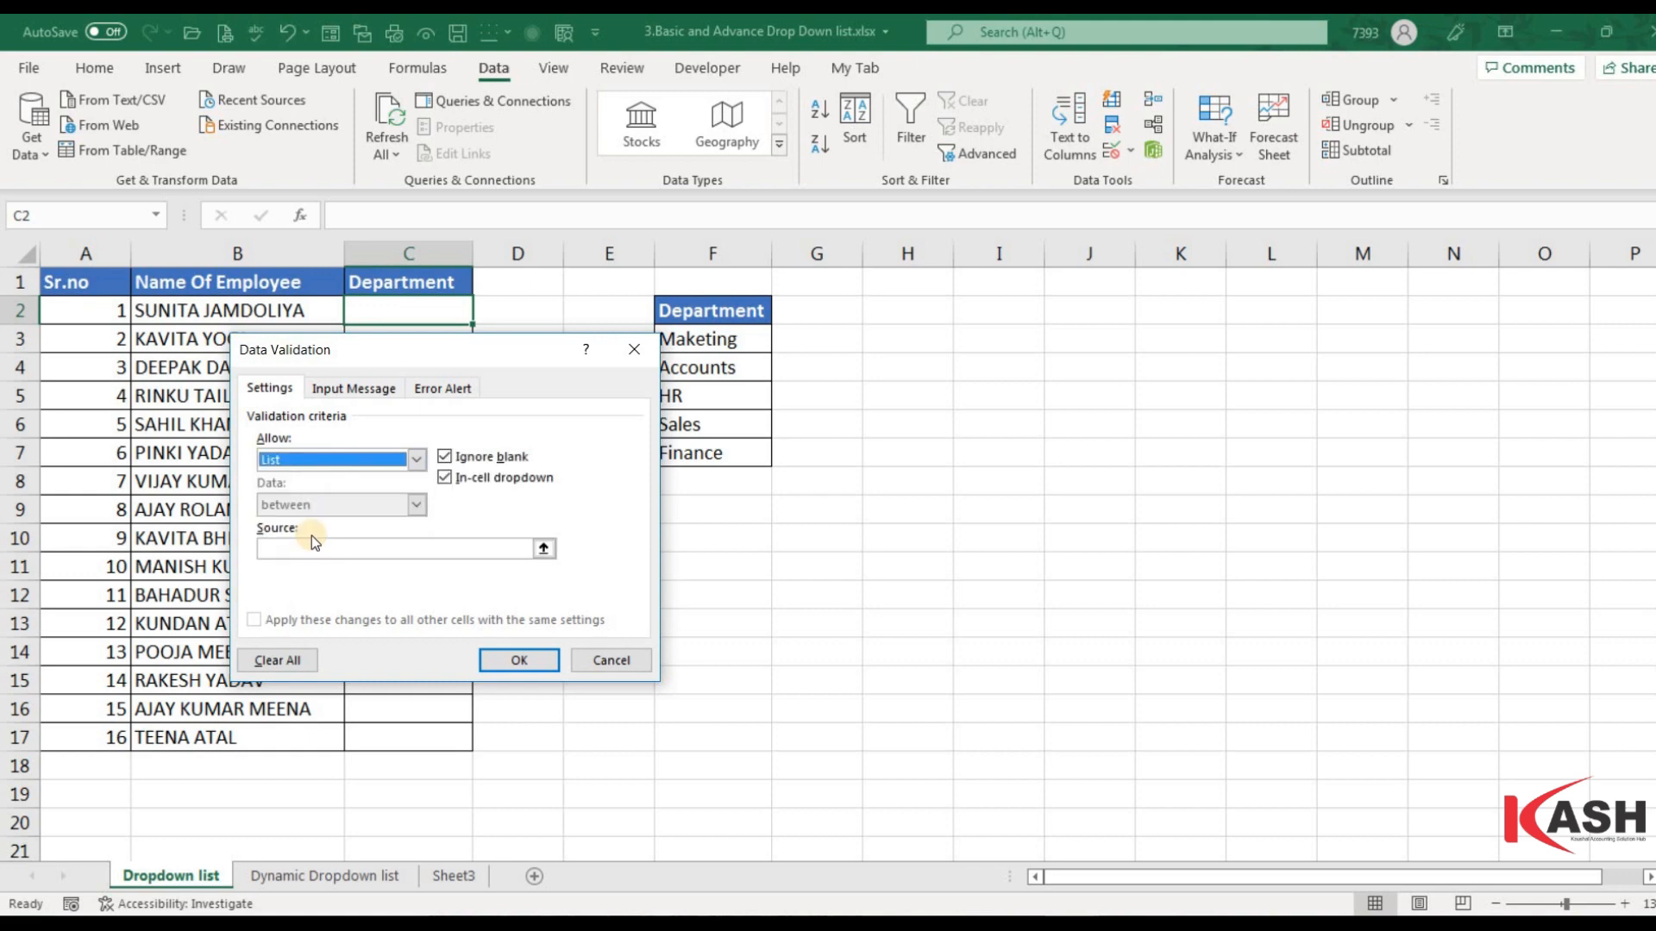
pyautogui.click(312, 549)
pyautogui.moveTo(257, 364); pyautogui.dragTo(67, 371)
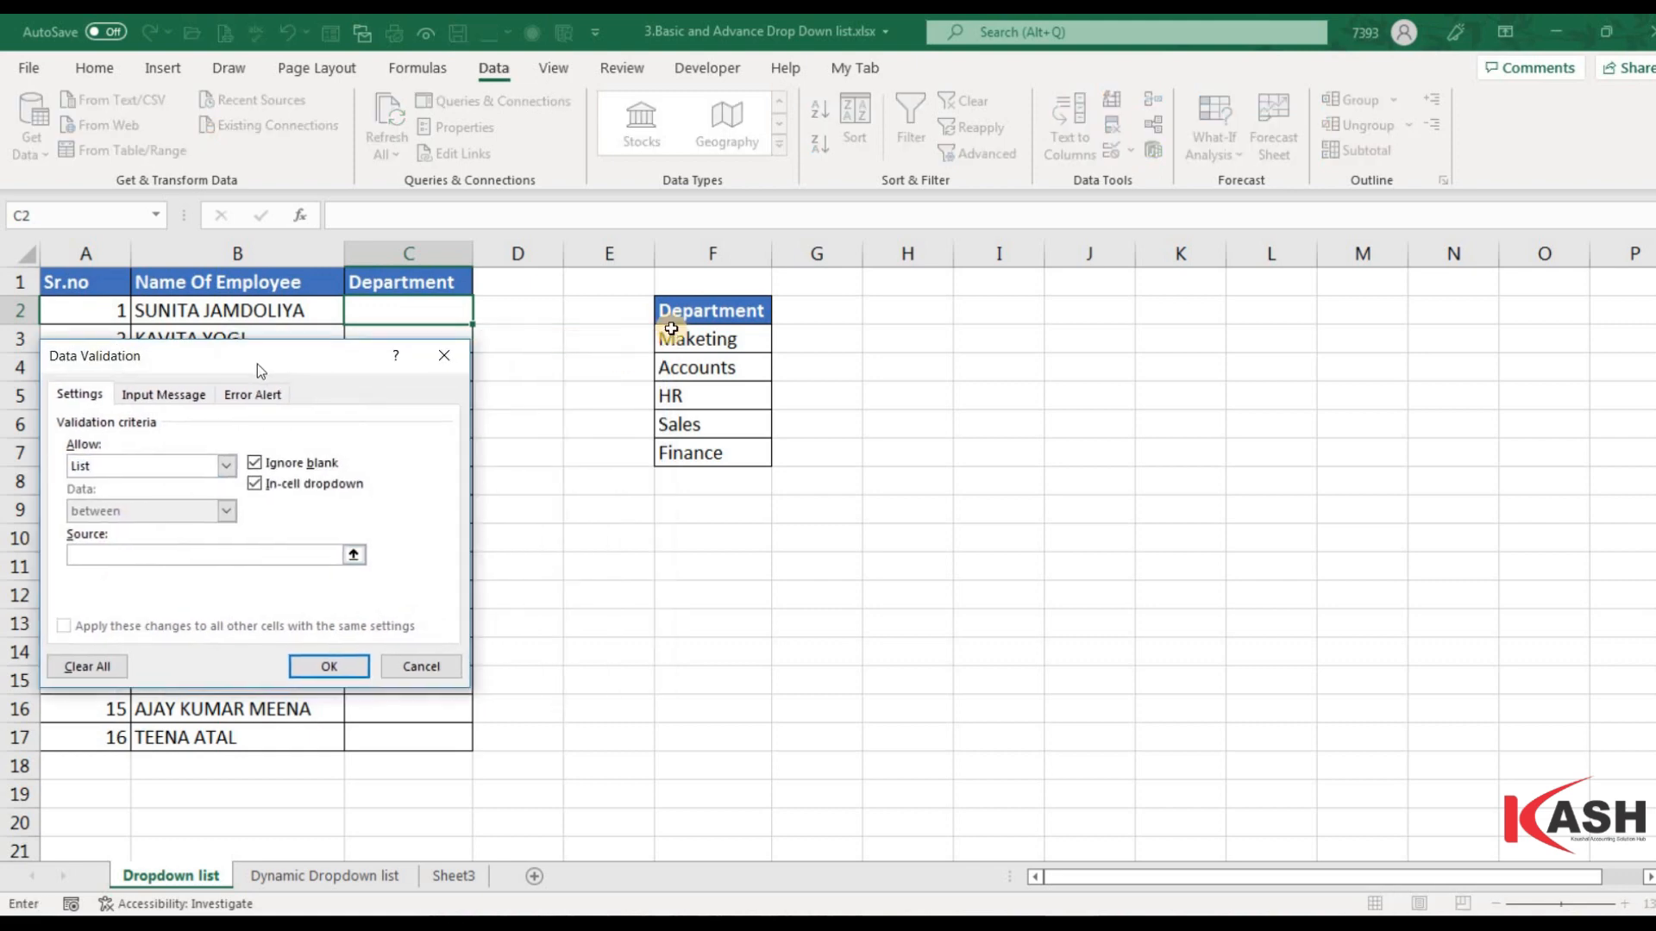
pyautogui.moveTo(704, 367); pyautogui.dragTo(703, 453)
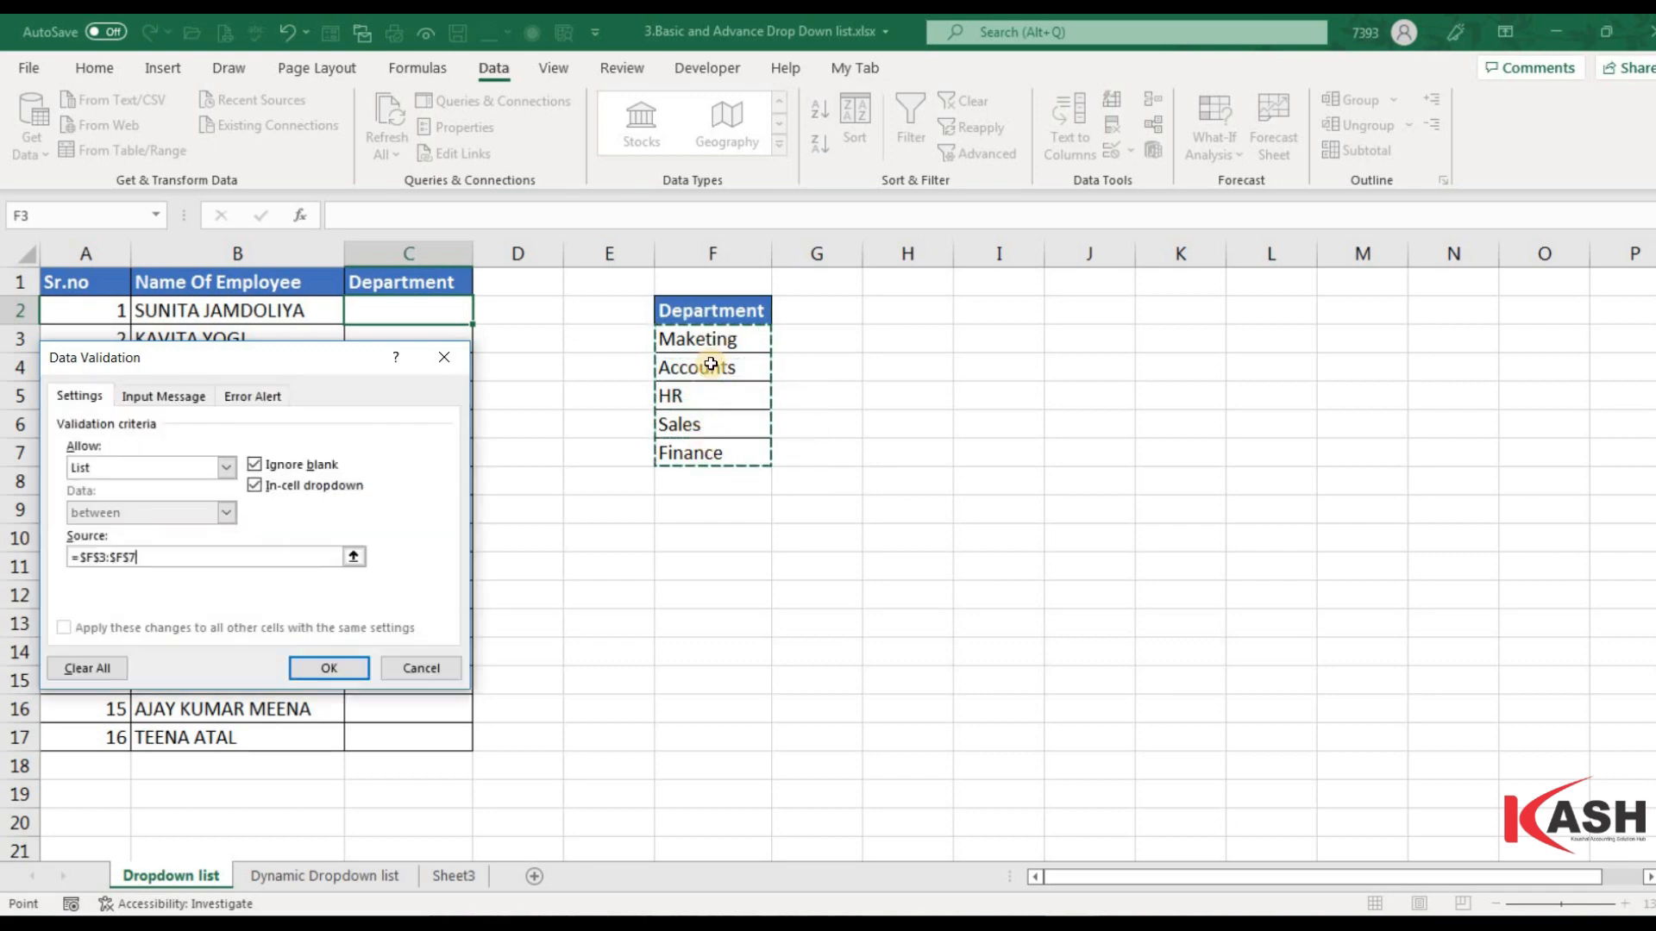
pyautogui.click(329, 669)
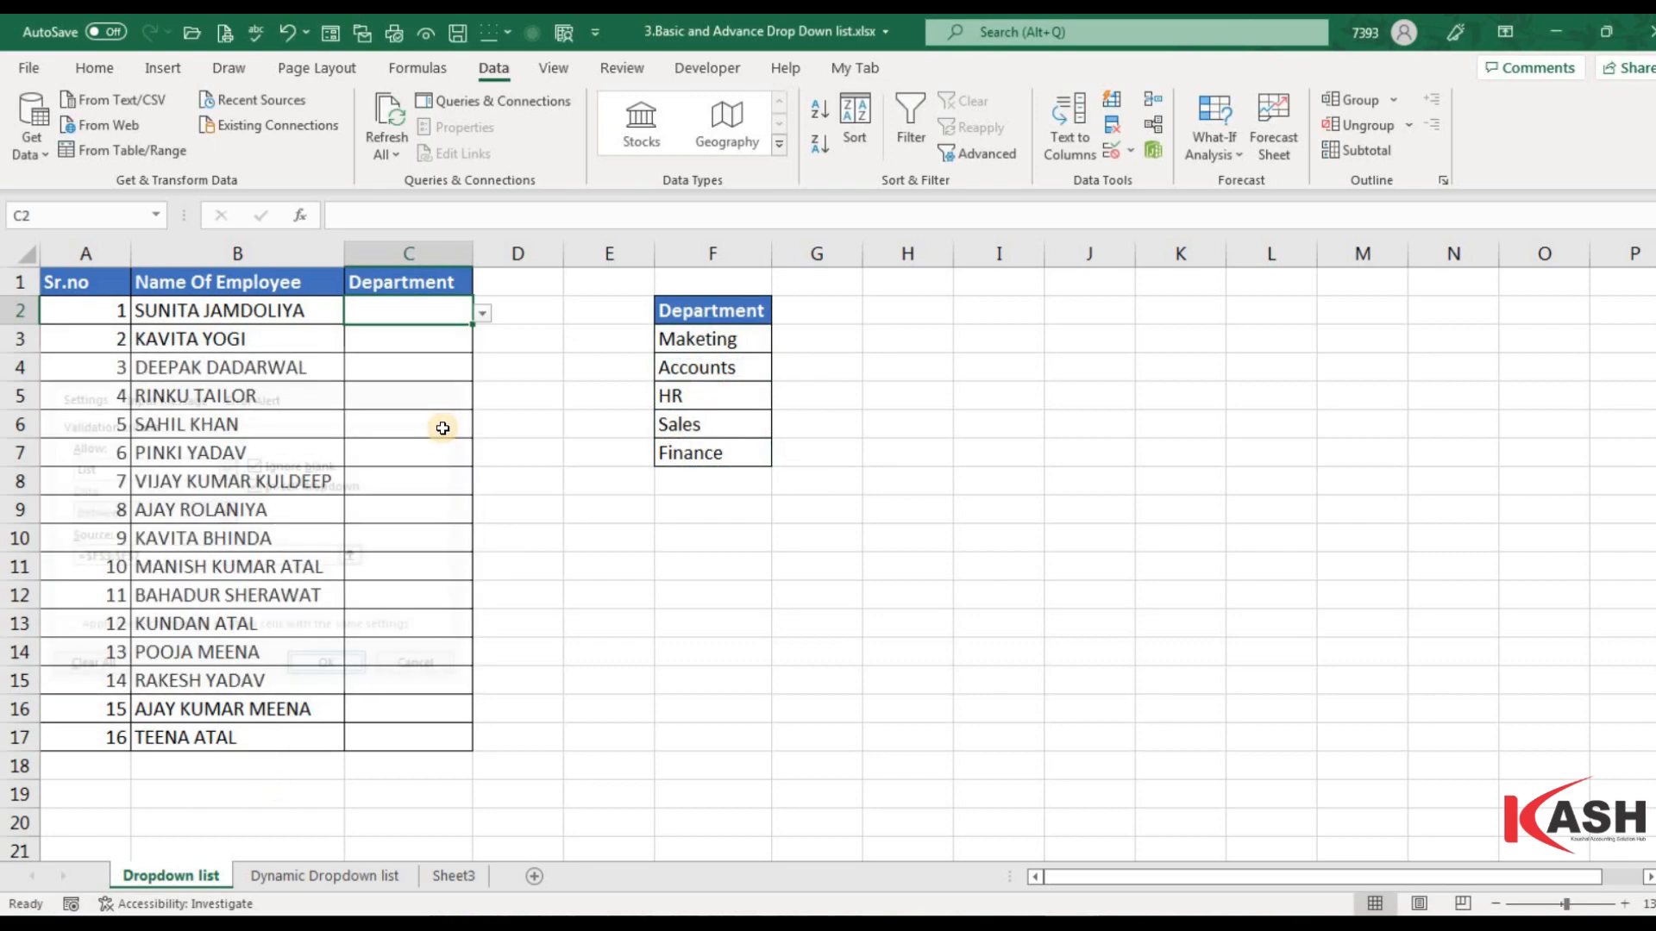
# - Choose HR from the drop-down list in cell C2
pyautogui.click(481, 314)
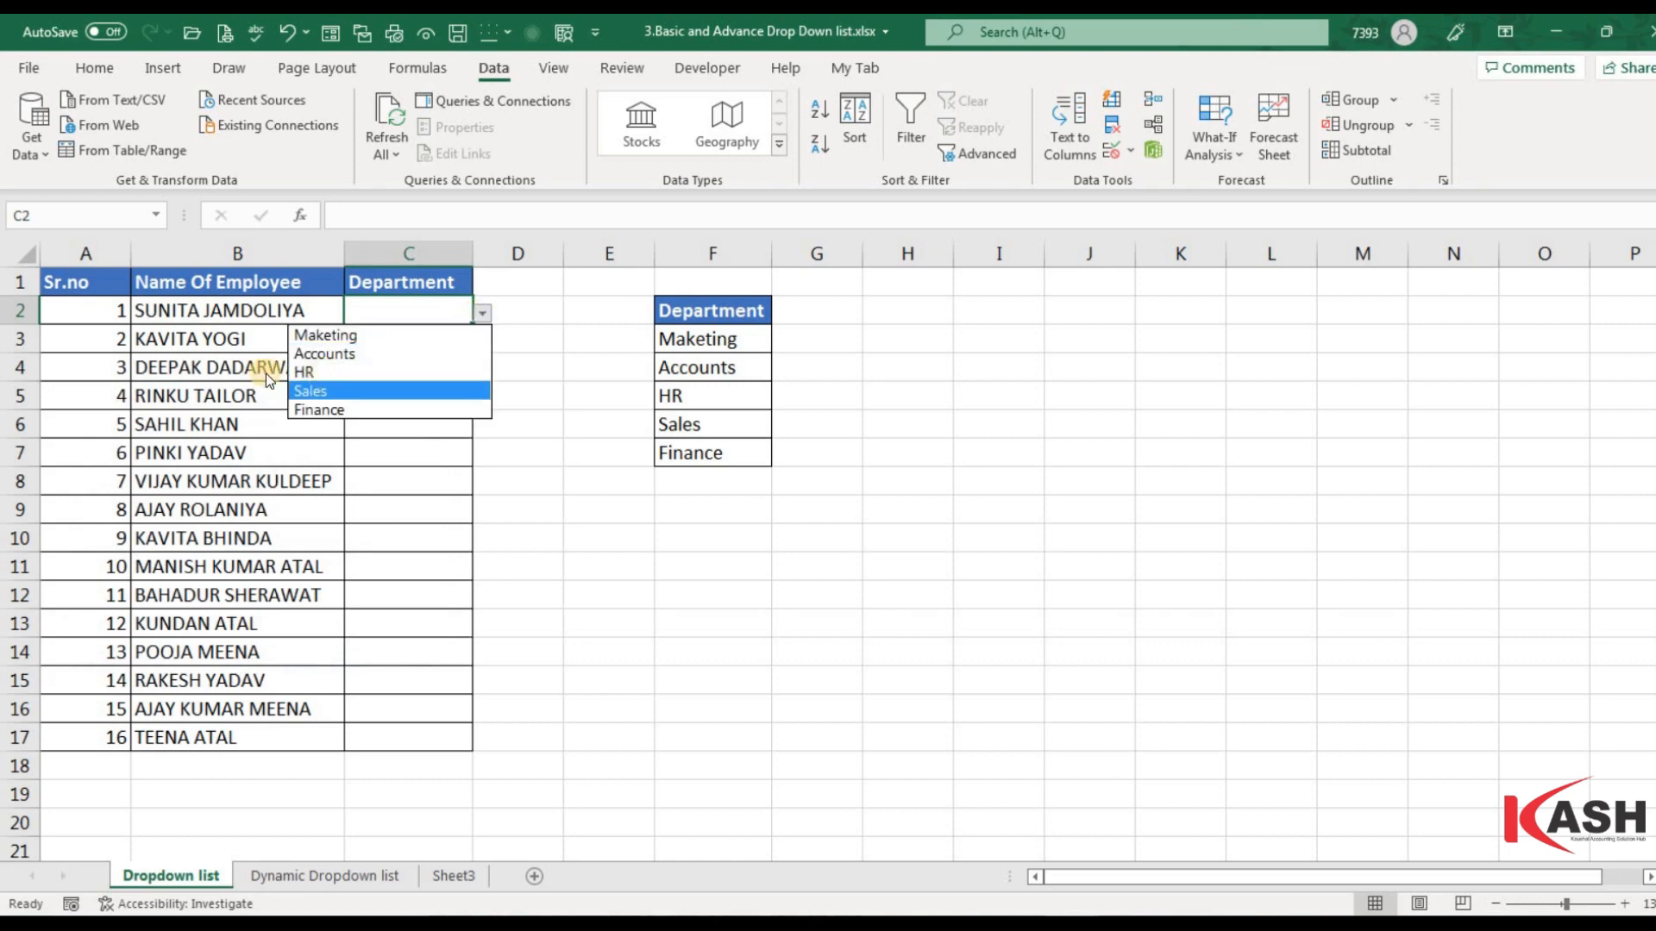
pyautogui.click(328, 370)
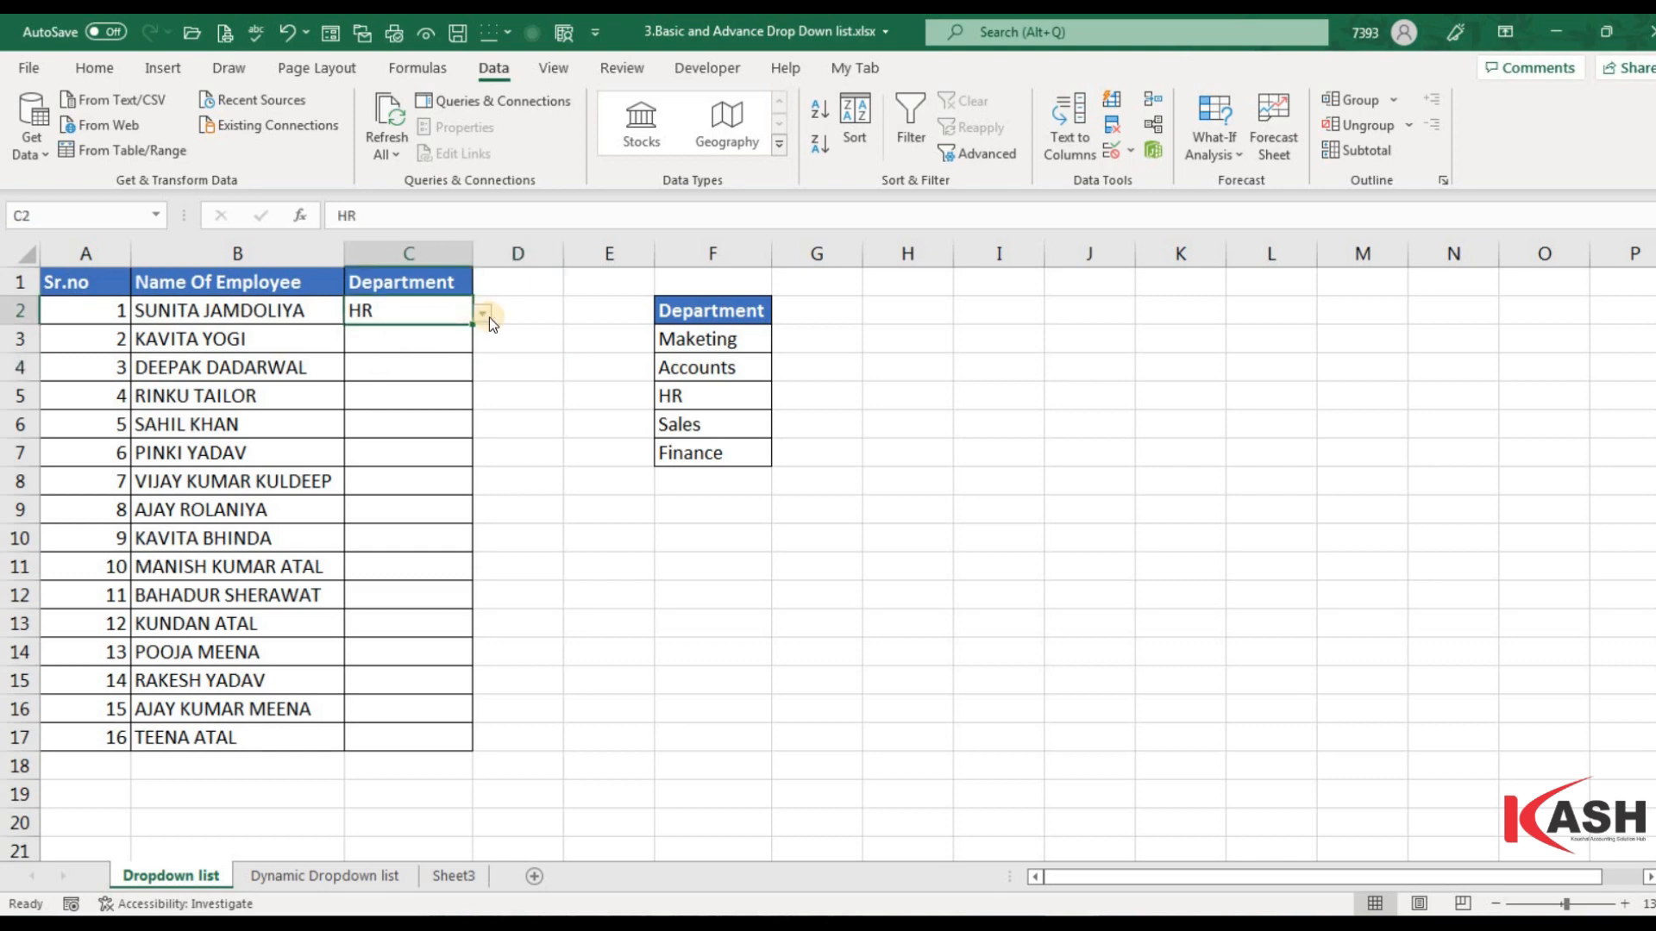
pyautogui.click(444, 339)
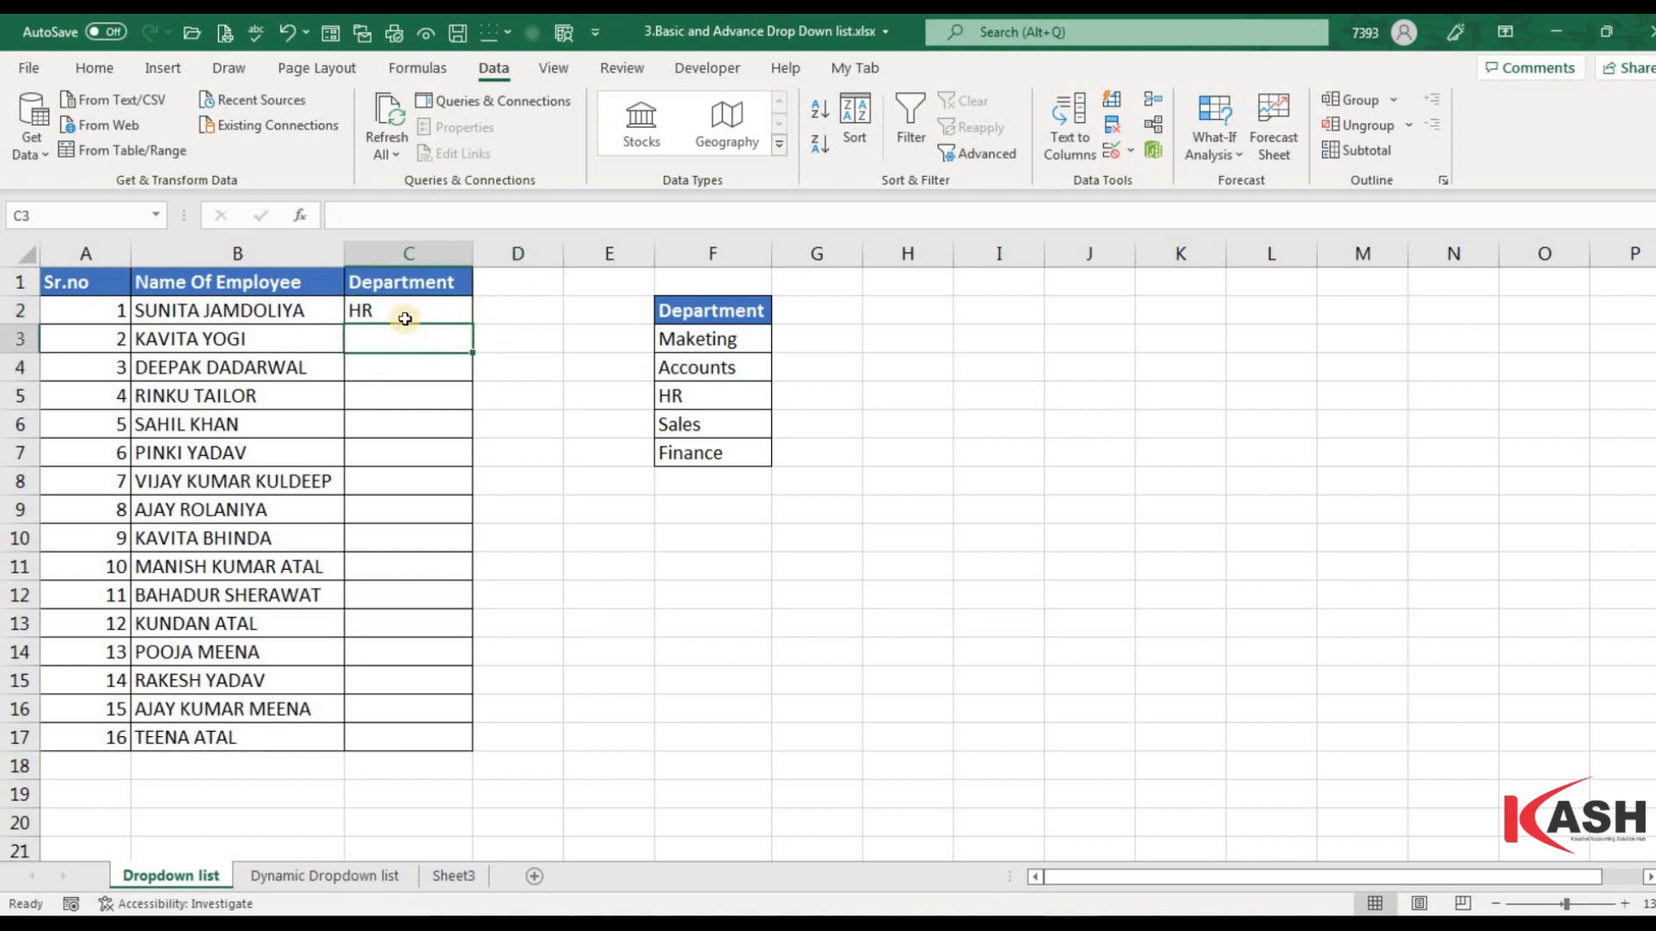
# - Copy cell C2 and paste only its validation onto the remaining Department cells C3:C17
pyautogui.click(403, 313)
pyautogui.hotkey('ctrl', 'c')
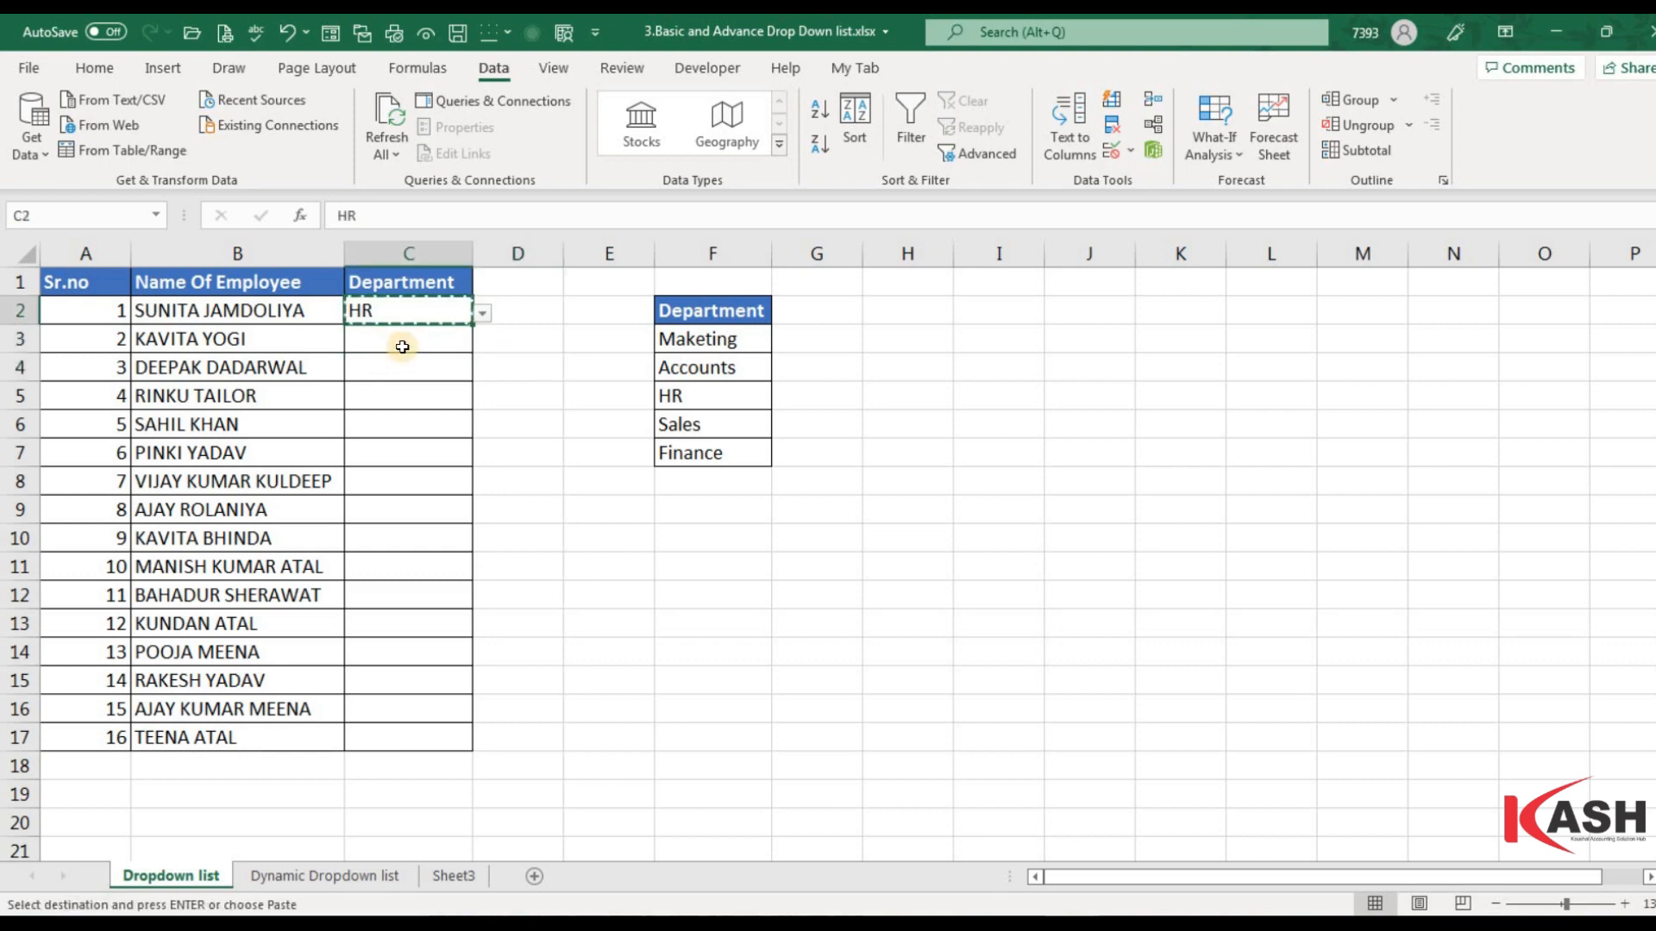
pyautogui.moveTo(404, 339); pyautogui.dragTo(404, 509)
pyautogui.moveTo(396, 723); pyautogui.dragTo(397, 742)
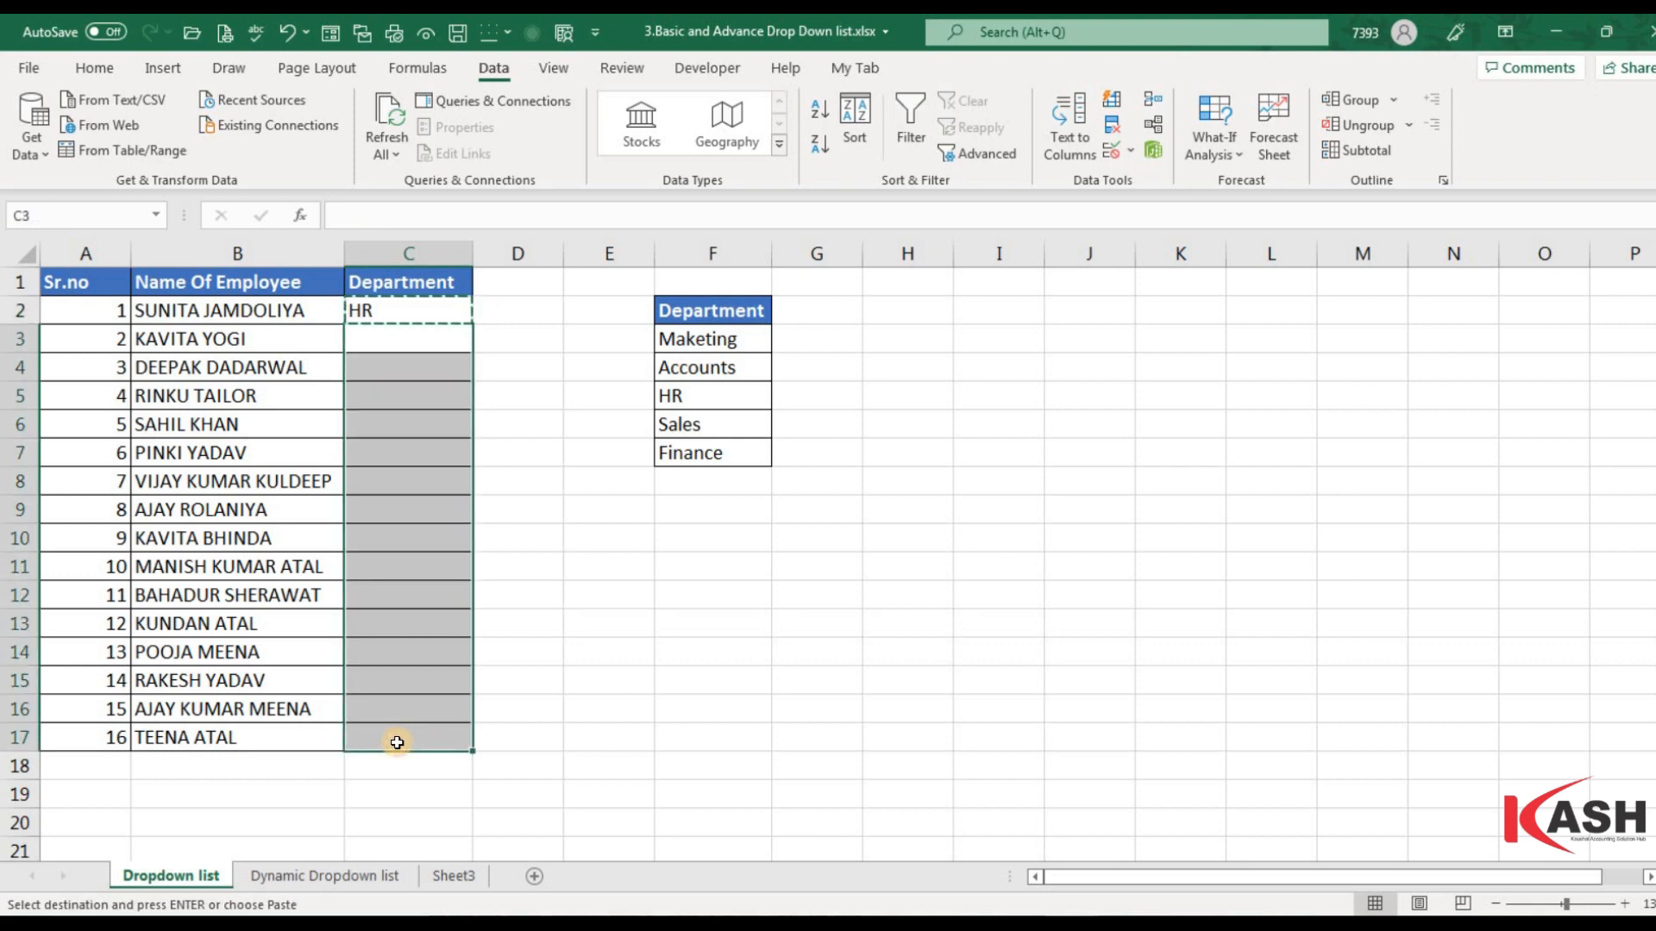
pyautogui.hotkey('alt', 'e')
pyautogui.press('s')
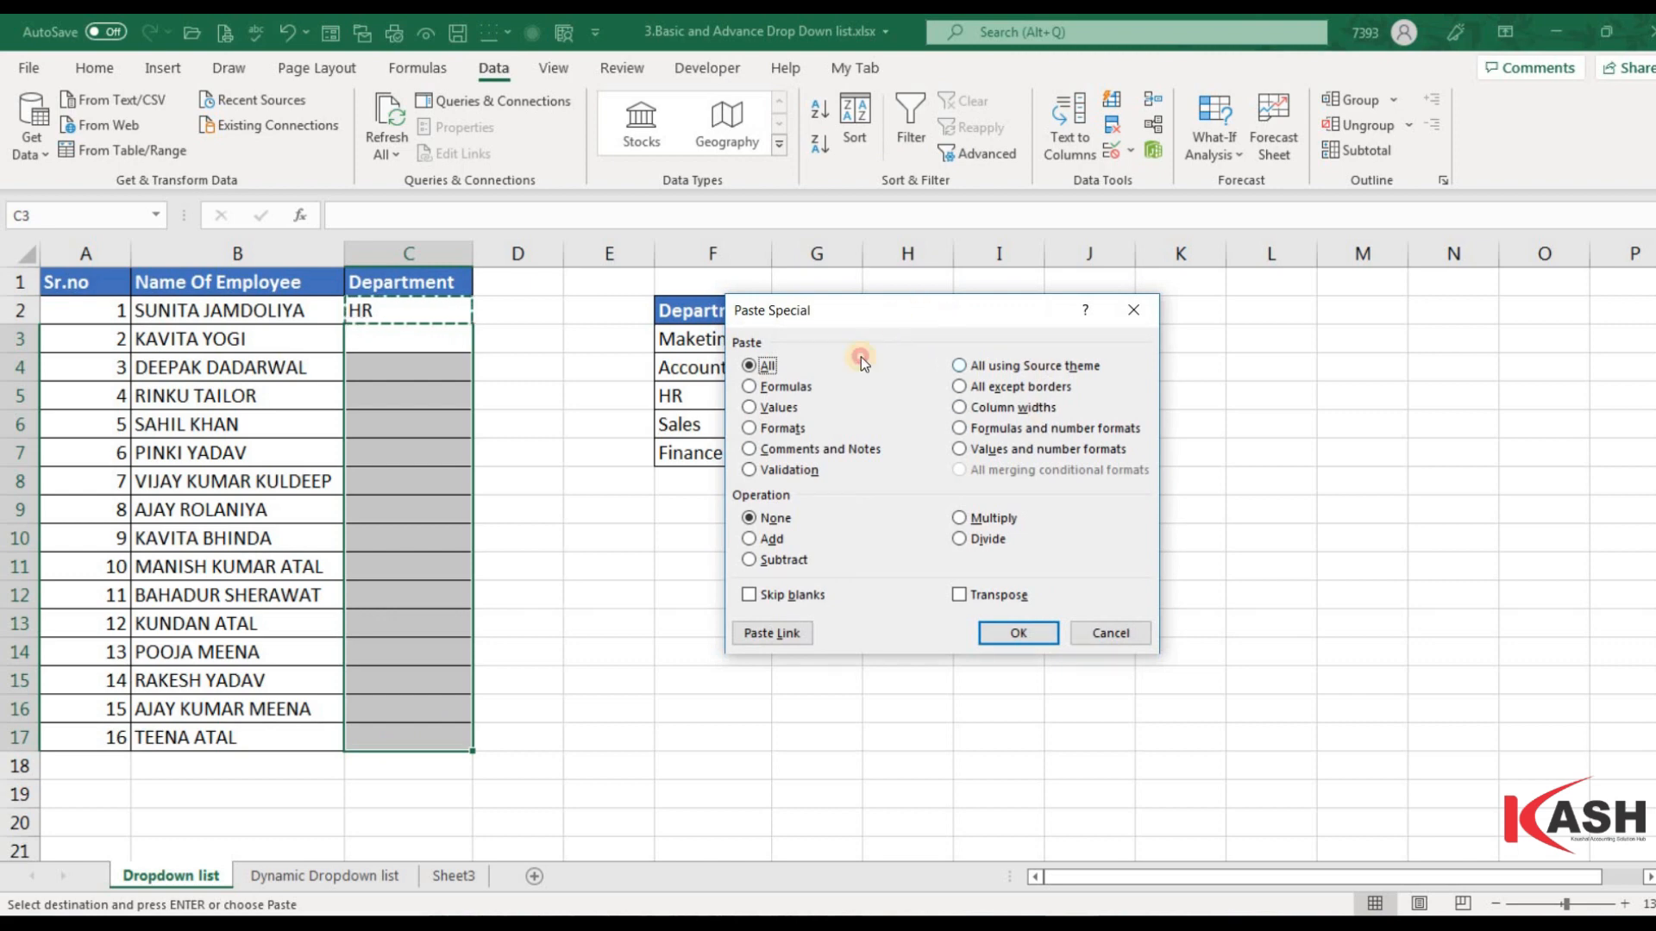
pyautogui.moveTo(738, 312); pyautogui.dragTo(516, 346)
pyautogui.click(572, 507)
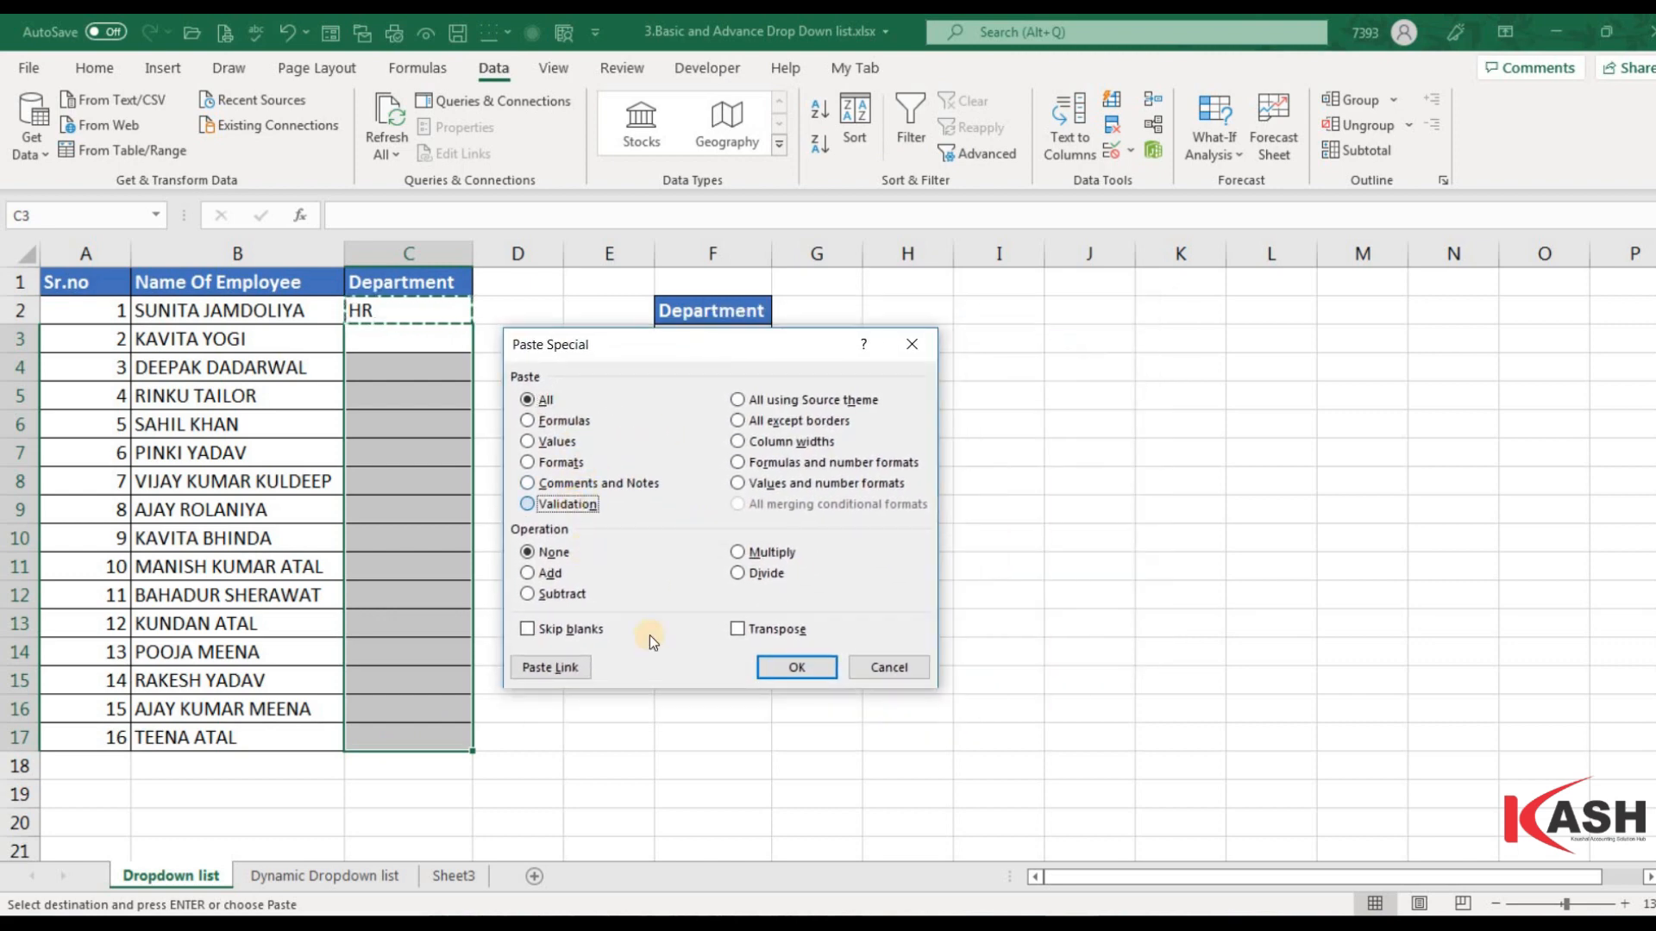
pyautogui.click(797, 666)
# - Choose Sales from the drop-down list in cell C3
pyautogui.click(434, 337)
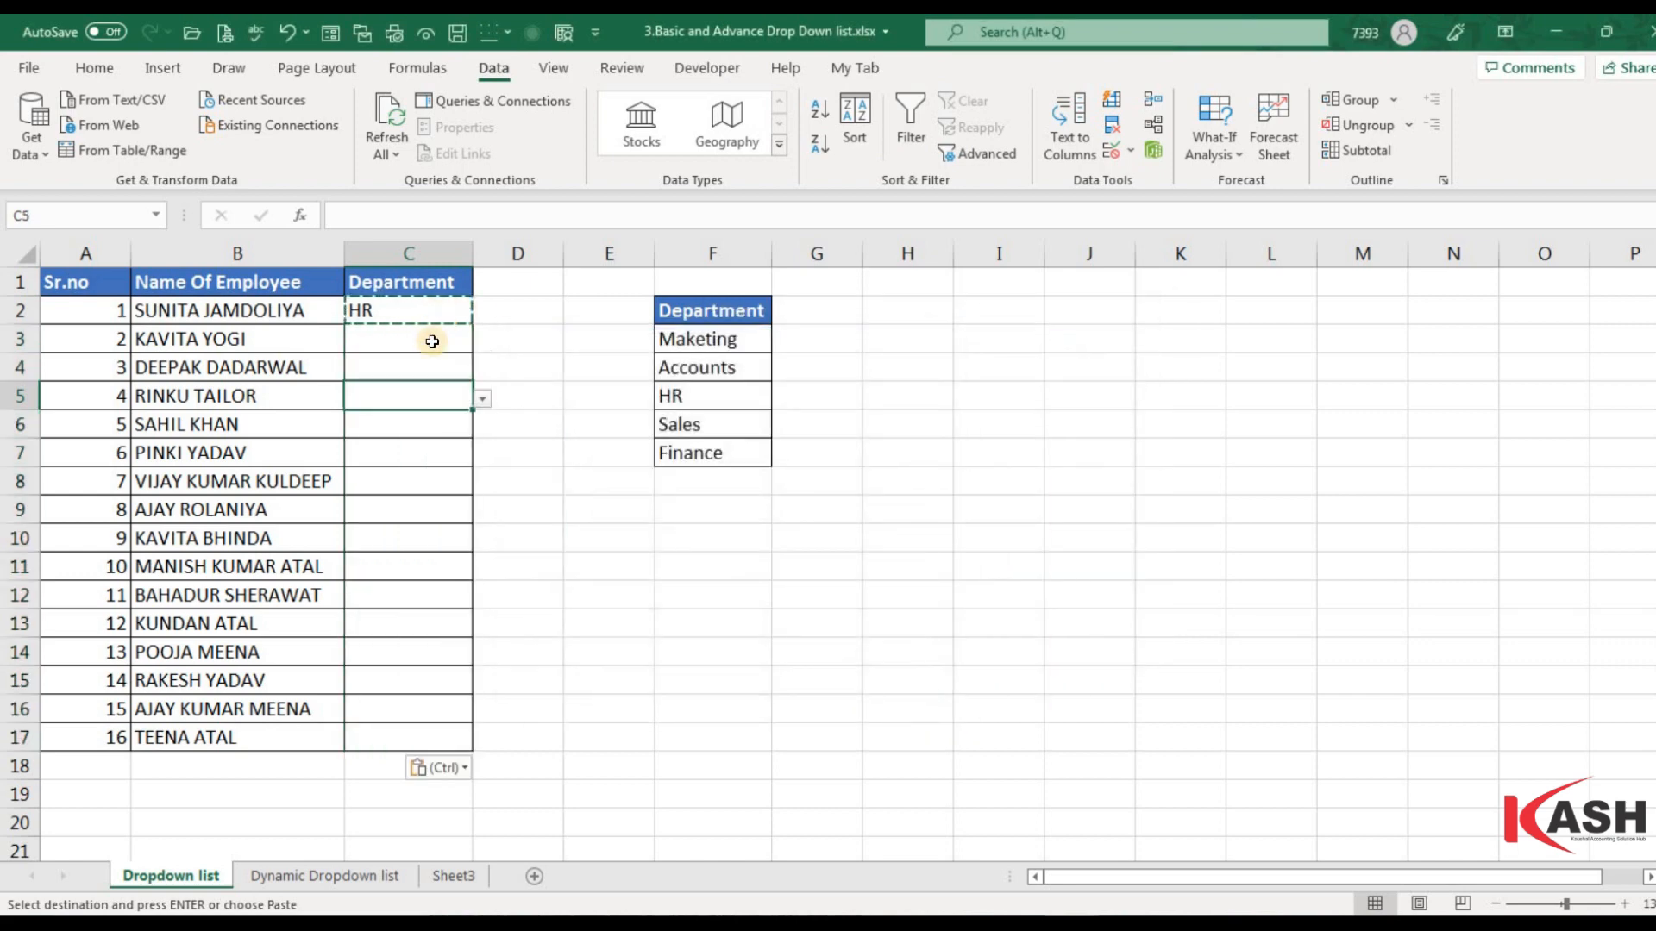
pyautogui.click(482, 342)
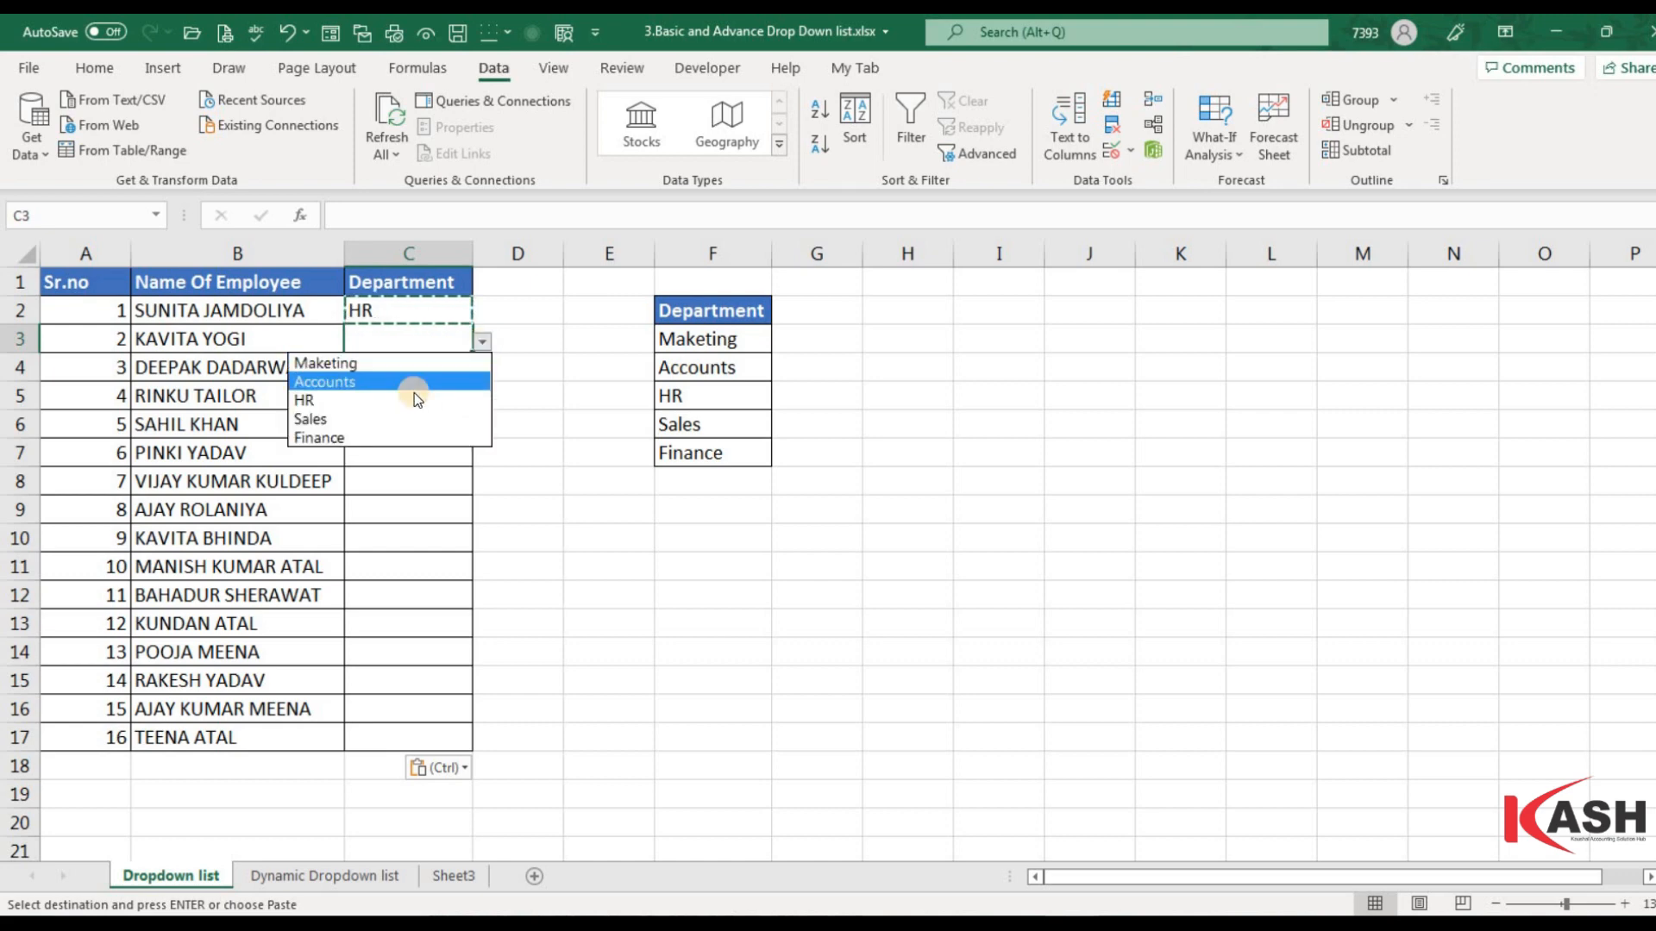
pyautogui.click(367, 419)
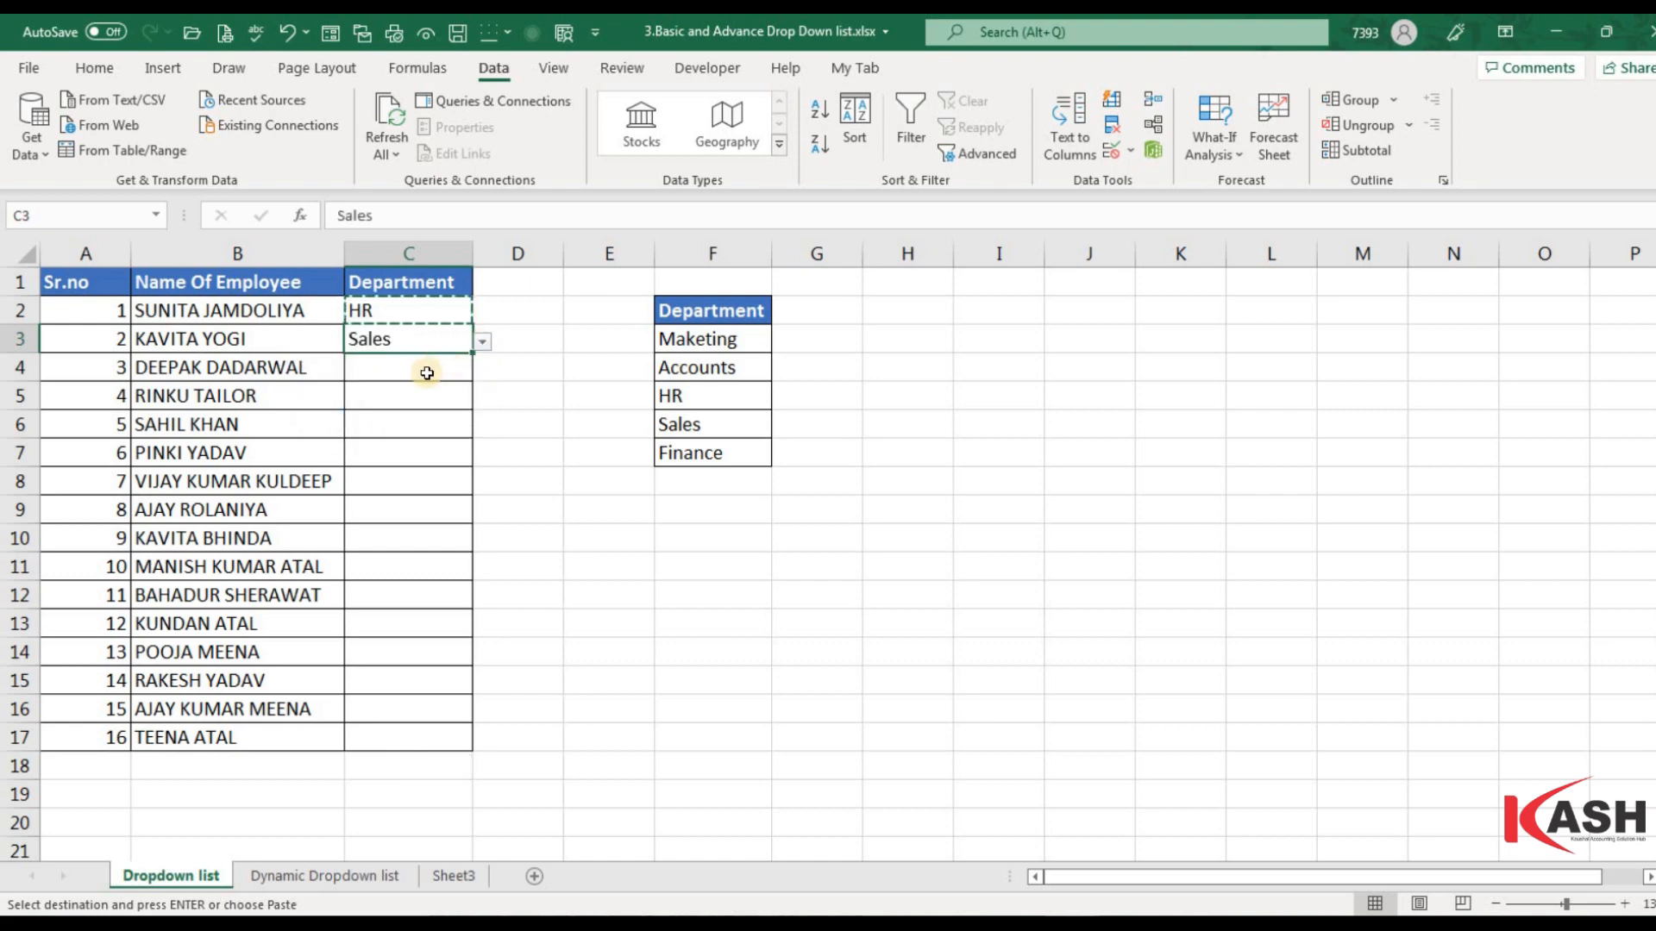
pyautogui.click(426, 369)
pyautogui.press('Return')
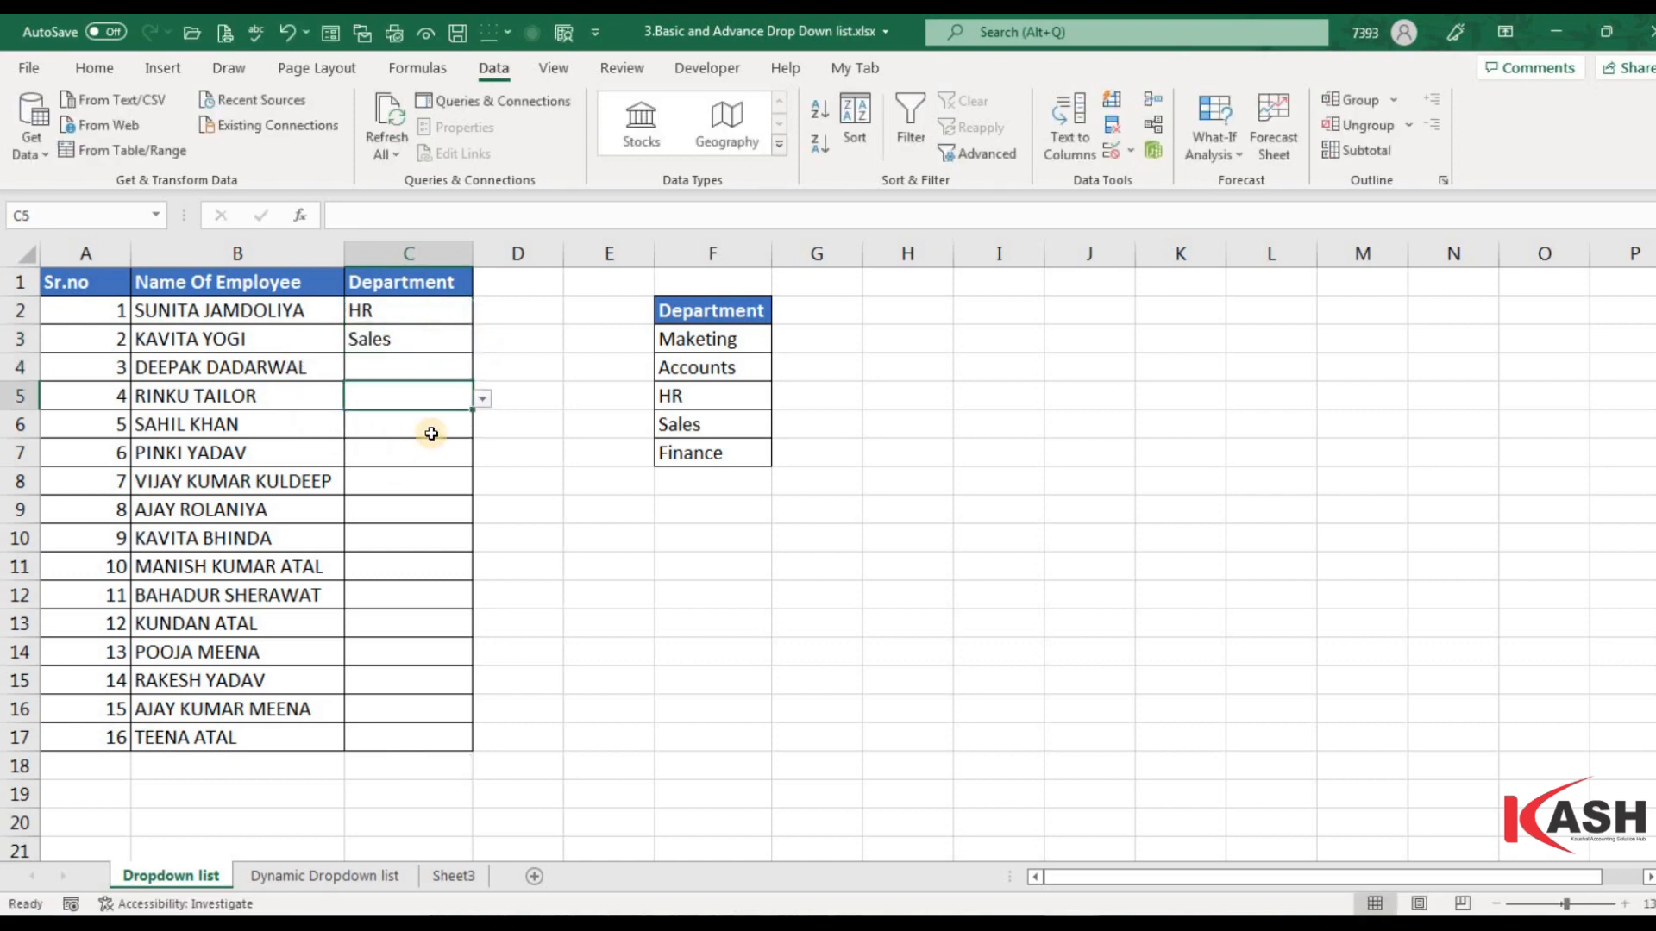
# - Try to enter the unlisted department Admin in cell C4 and cancel the entry
pyautogui.click(418, 364)
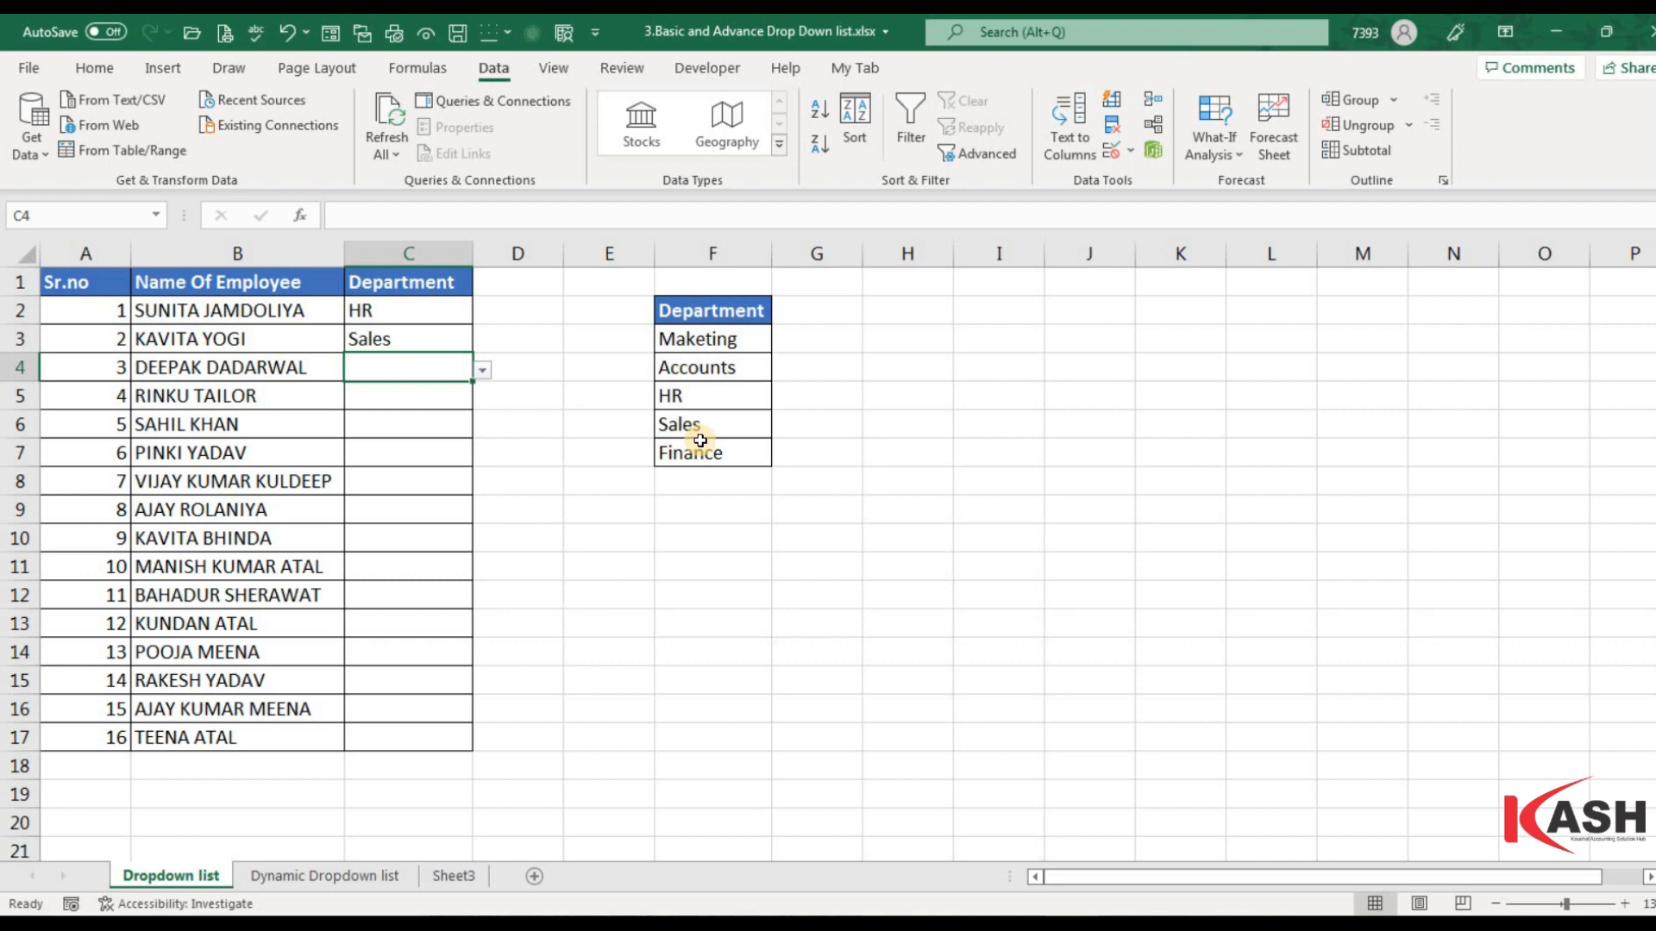
pyautogui.write('Admin')
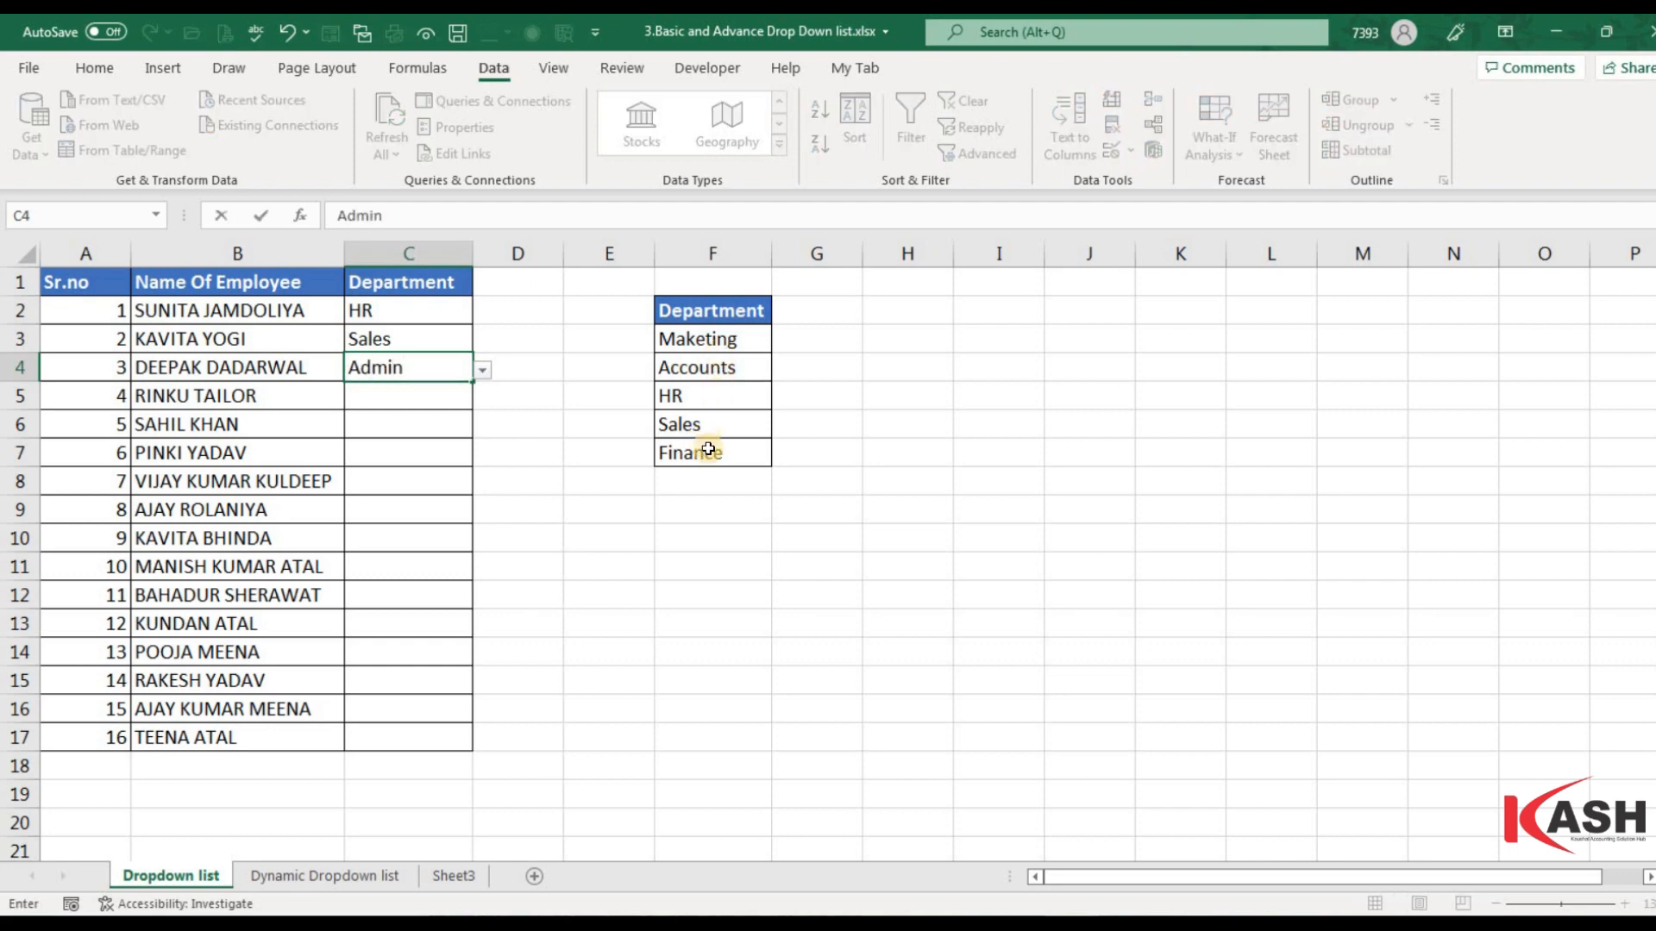
pyautogui.press('Return')
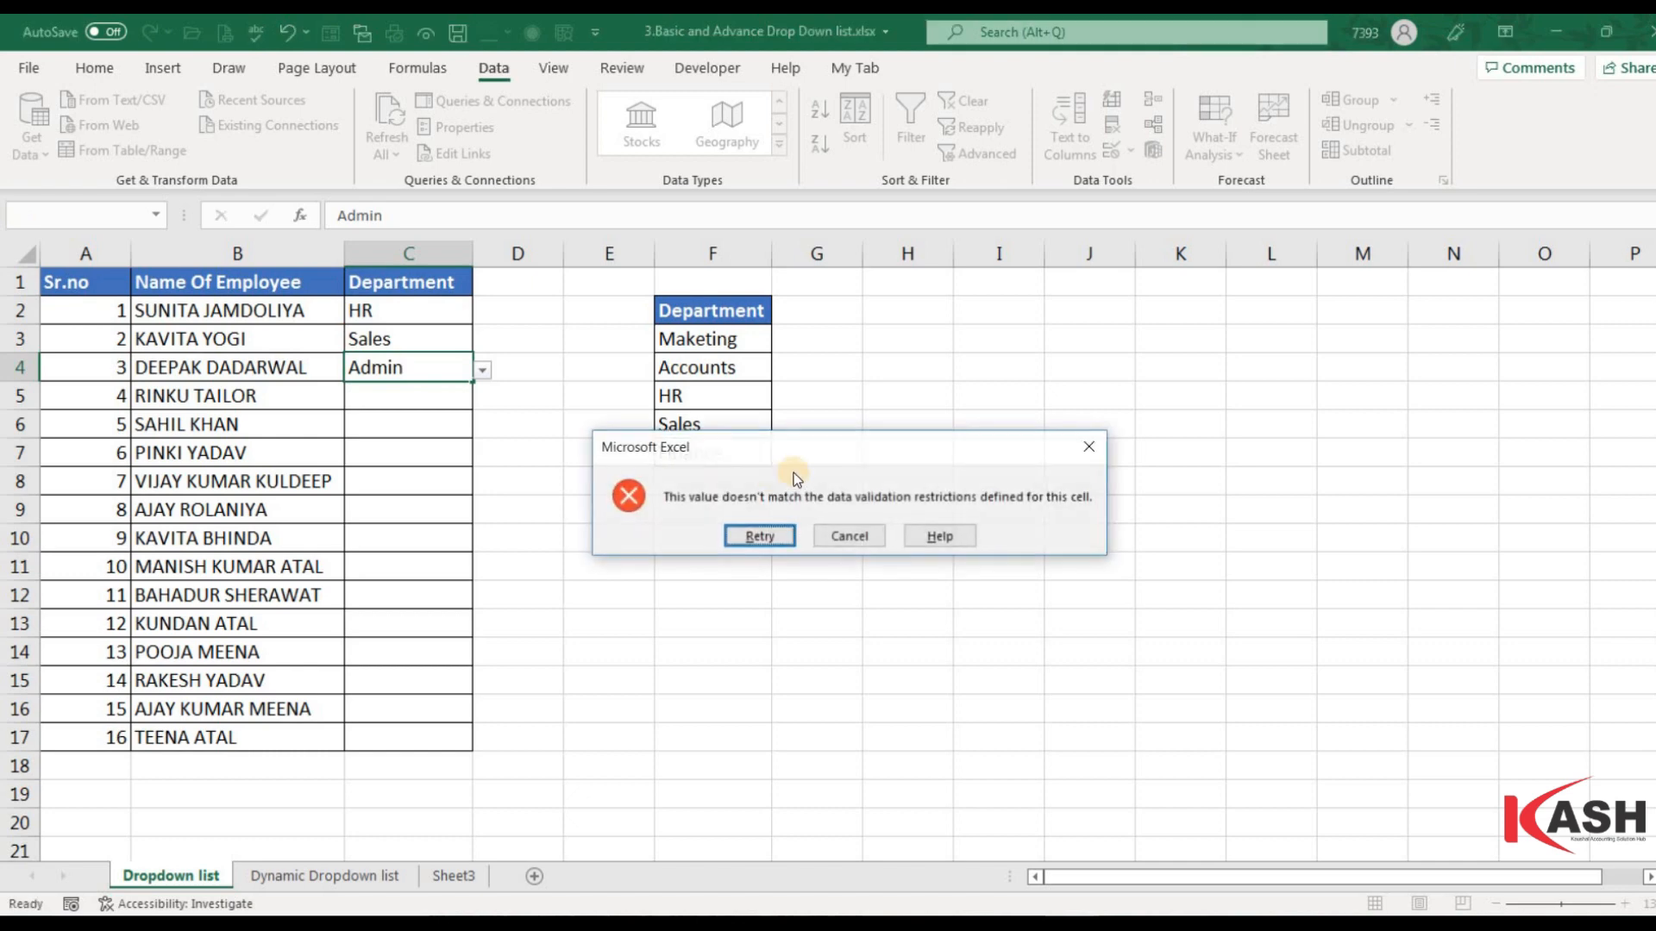
pyautogui.moveTo(804, 452); pyautogui.dragTo(508, 485)
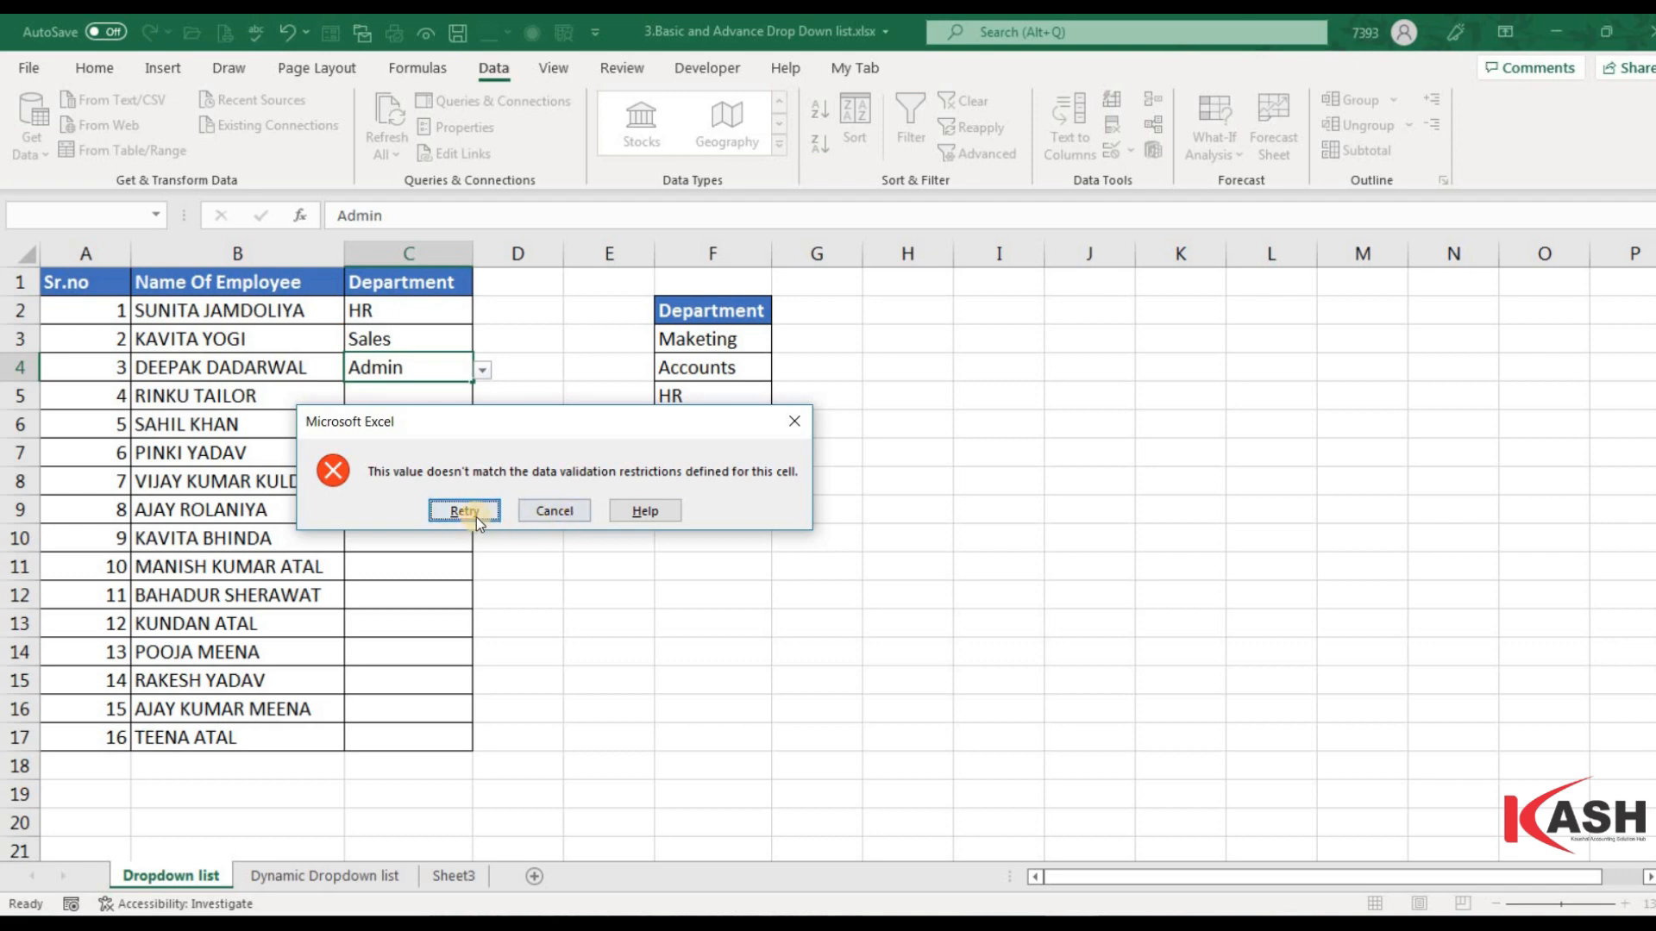
pyautogui.click(567, 513)
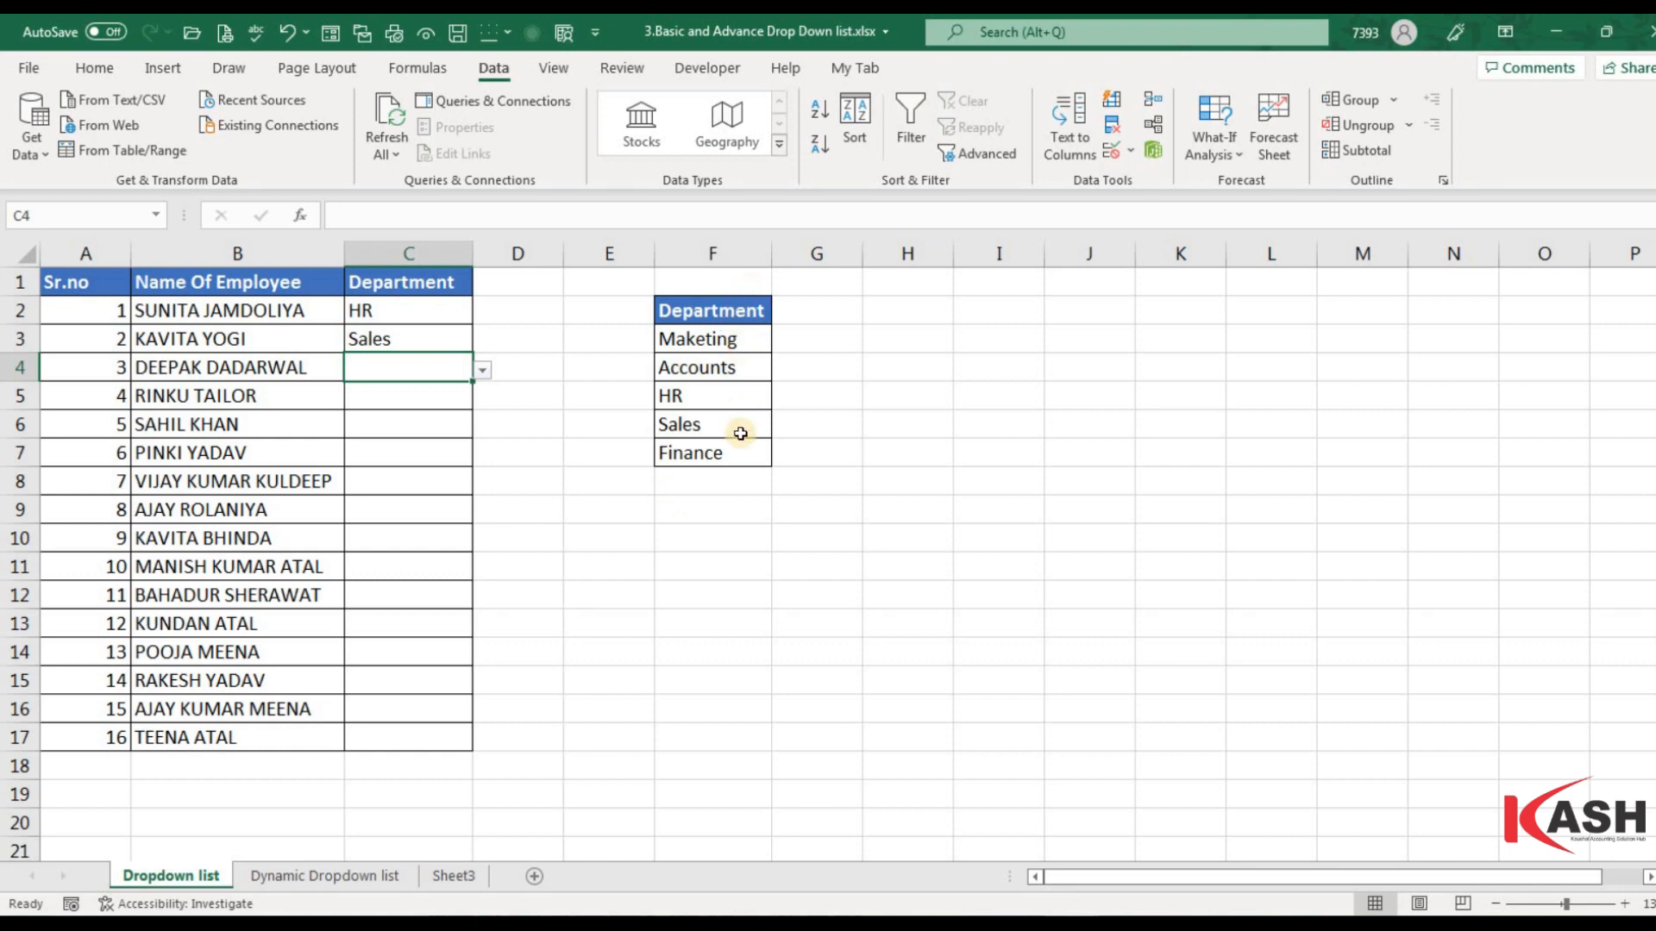
# - Set the error alert message of cell C2's data validation to "data not available in the list", keeping the Stop style
pyautogui.click(412, 310)
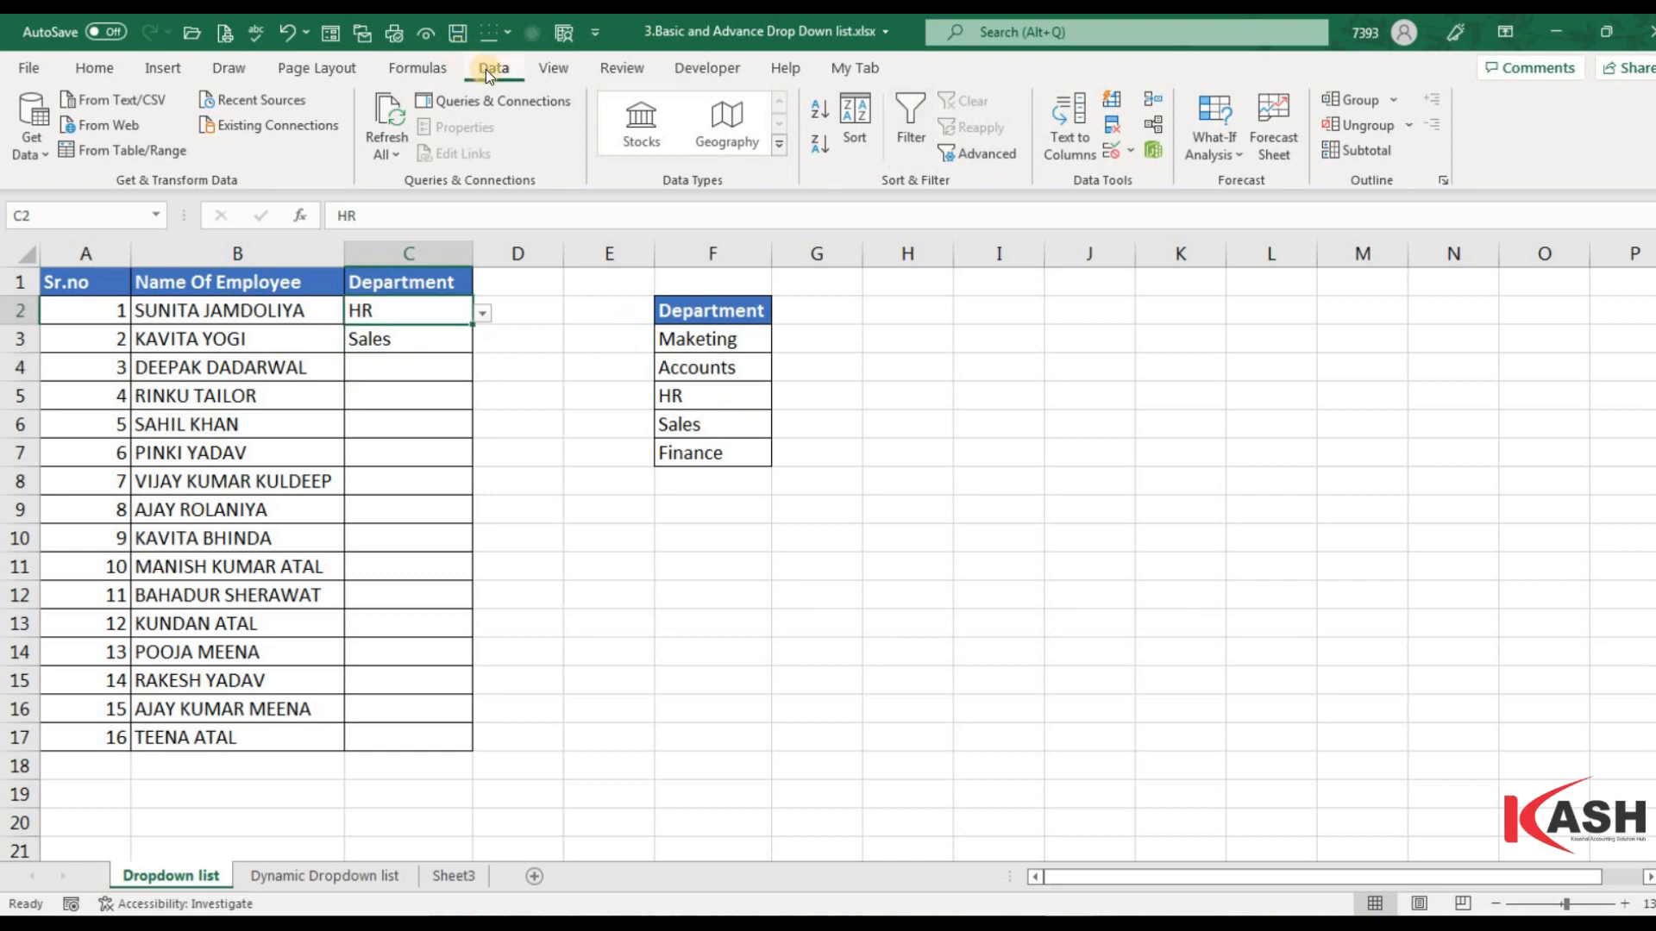
pyautogui.click(1112, 150)
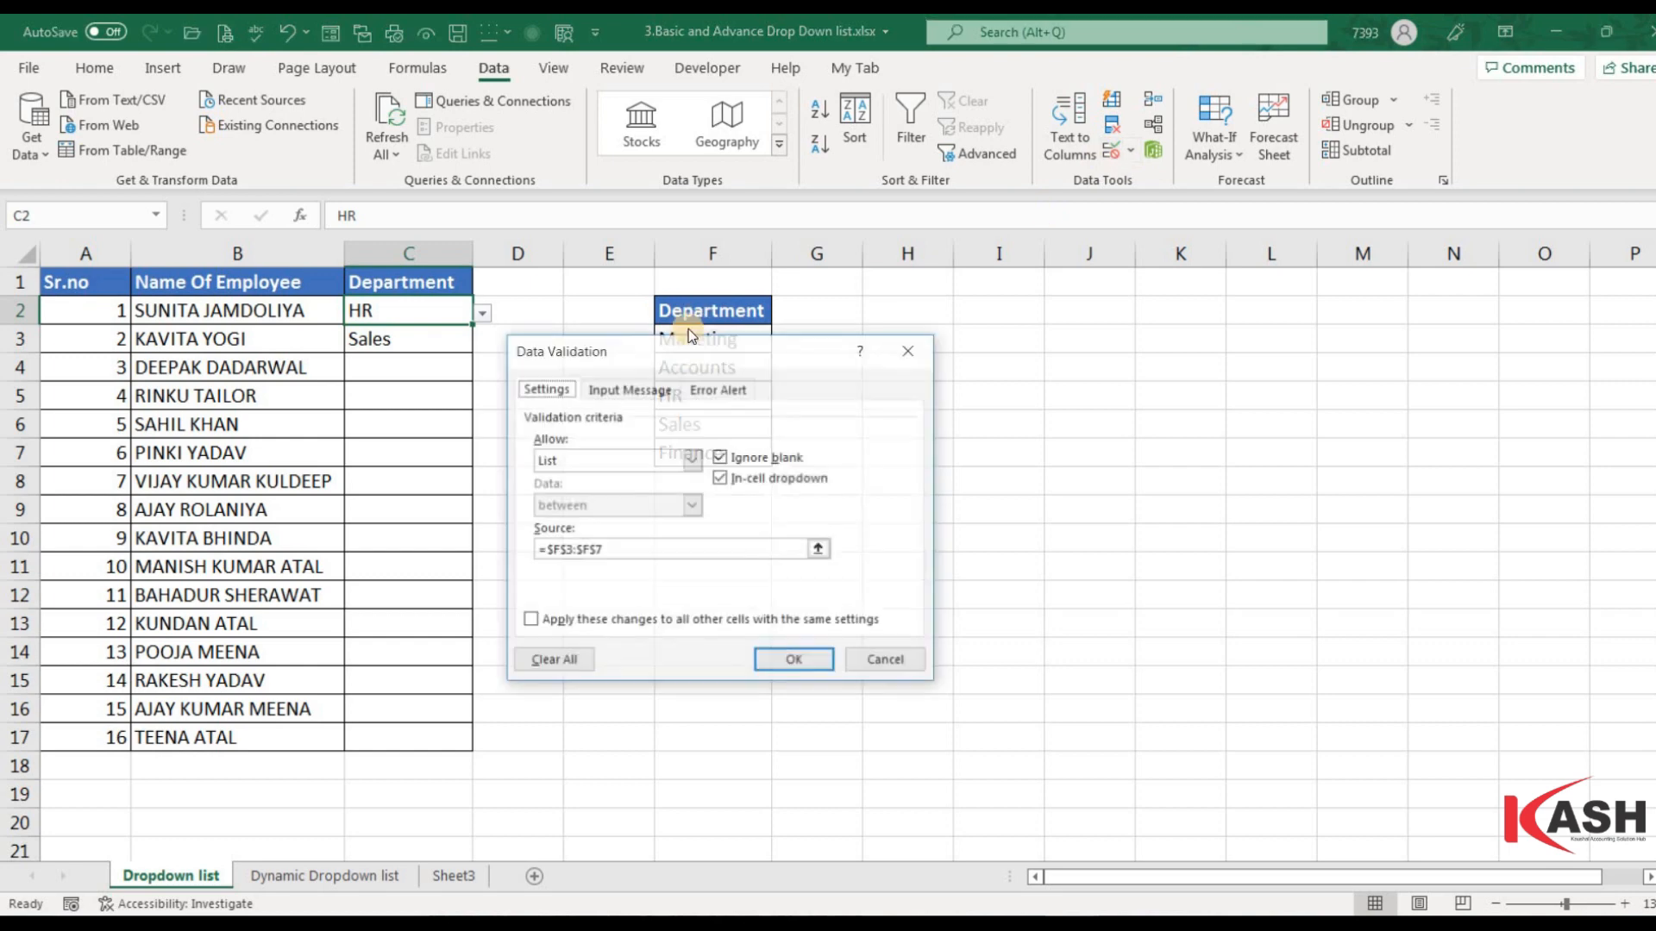
pyautogui.moveTo(677, 343); pyautogui.dragTo(472, 305)
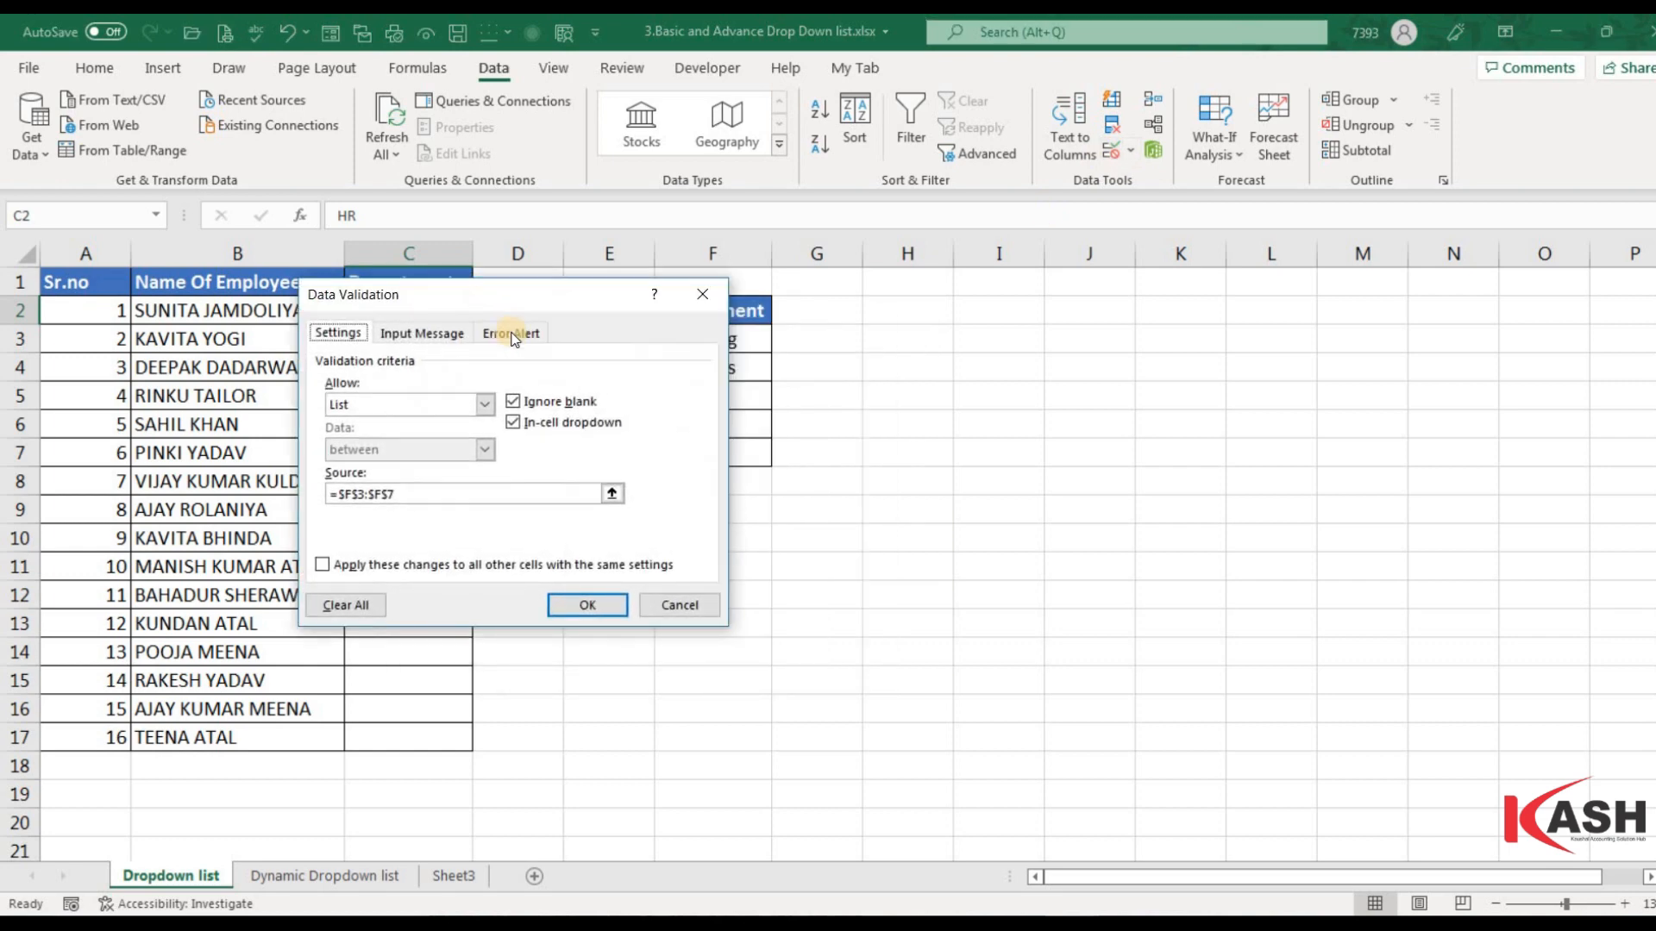
pyautogui.click(512, 335)
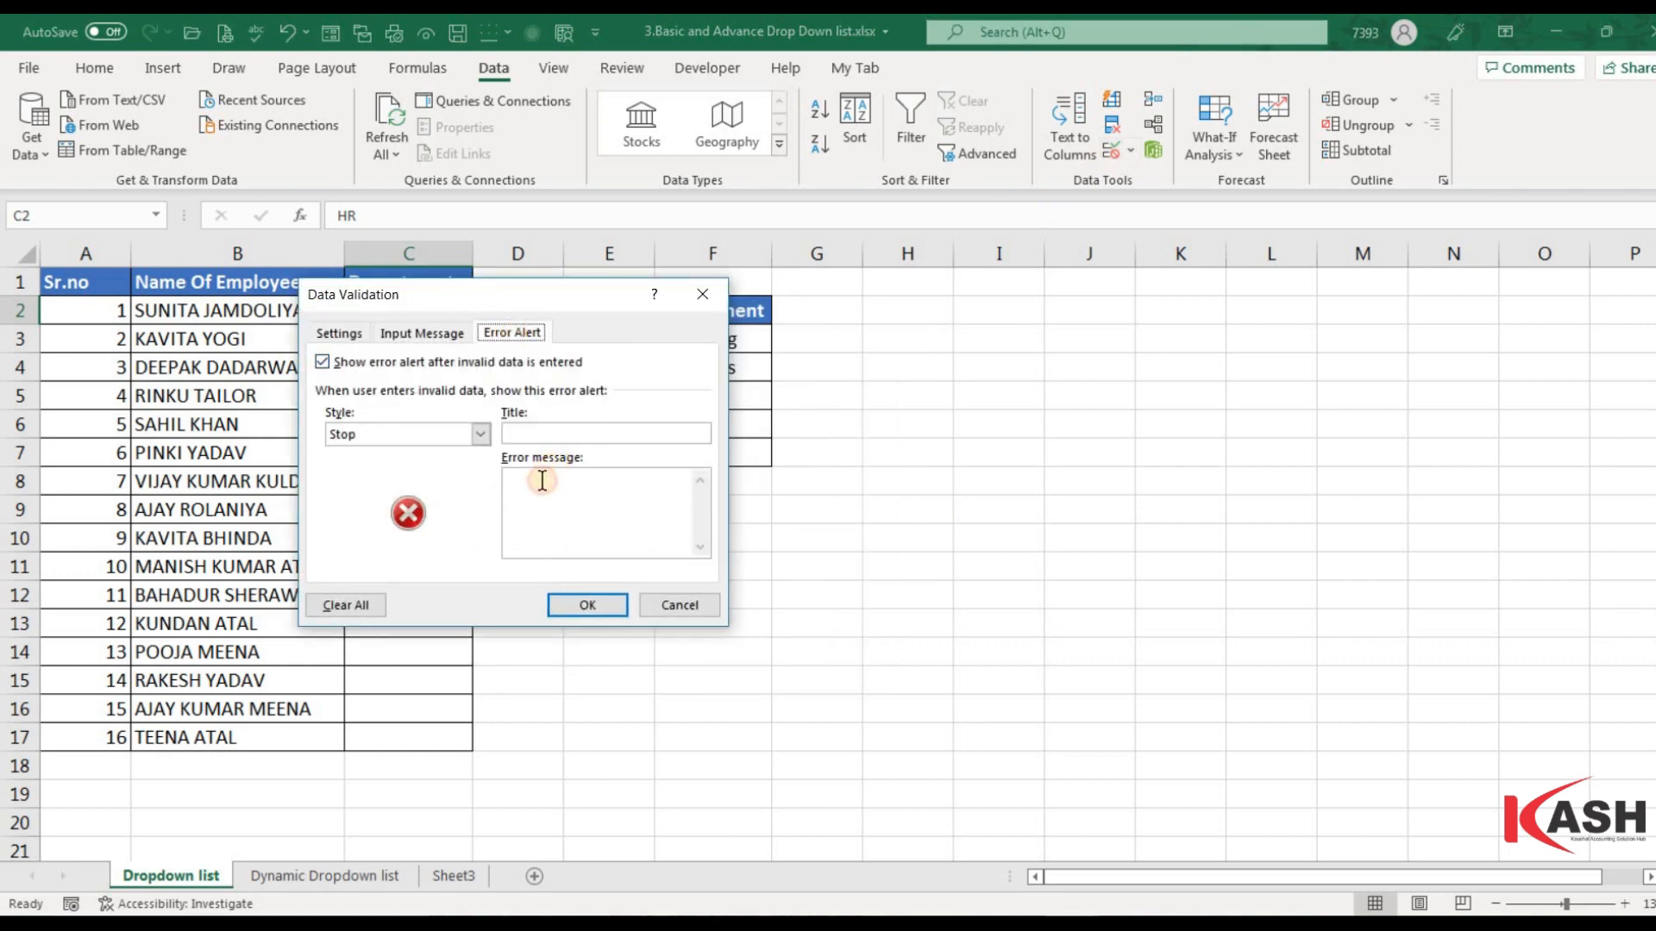
pyautogui.click(541, 480)
pyautogui.click(516, 496)
pyautogui.write('data not available in the list')
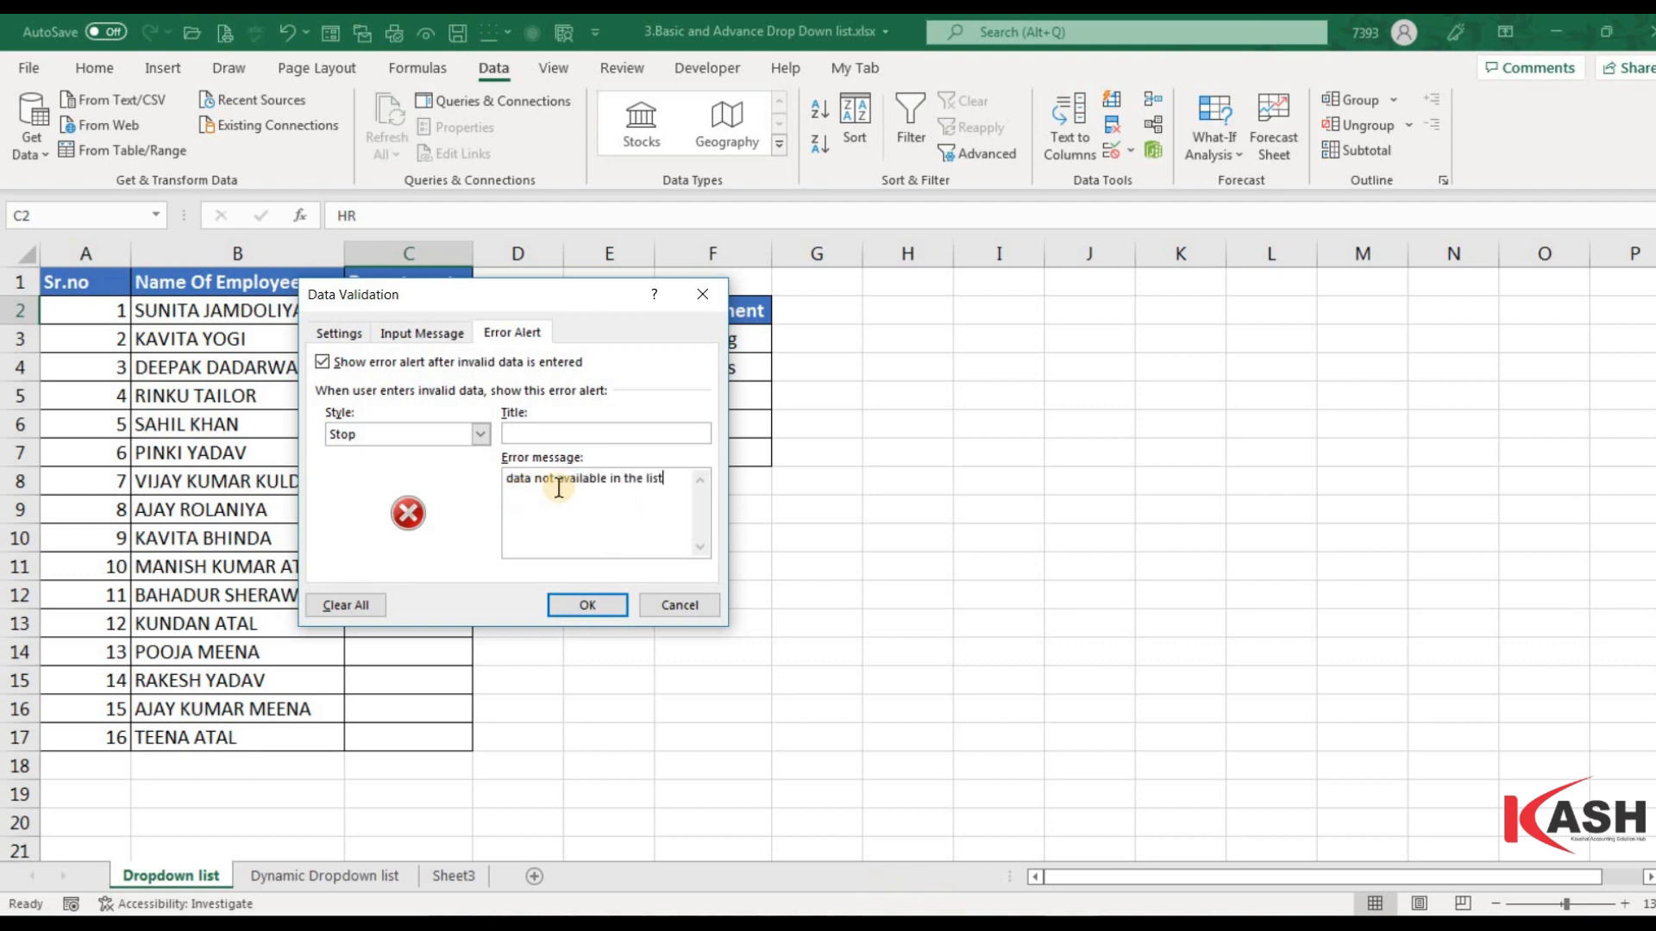
pyautogui.click(596, 609)
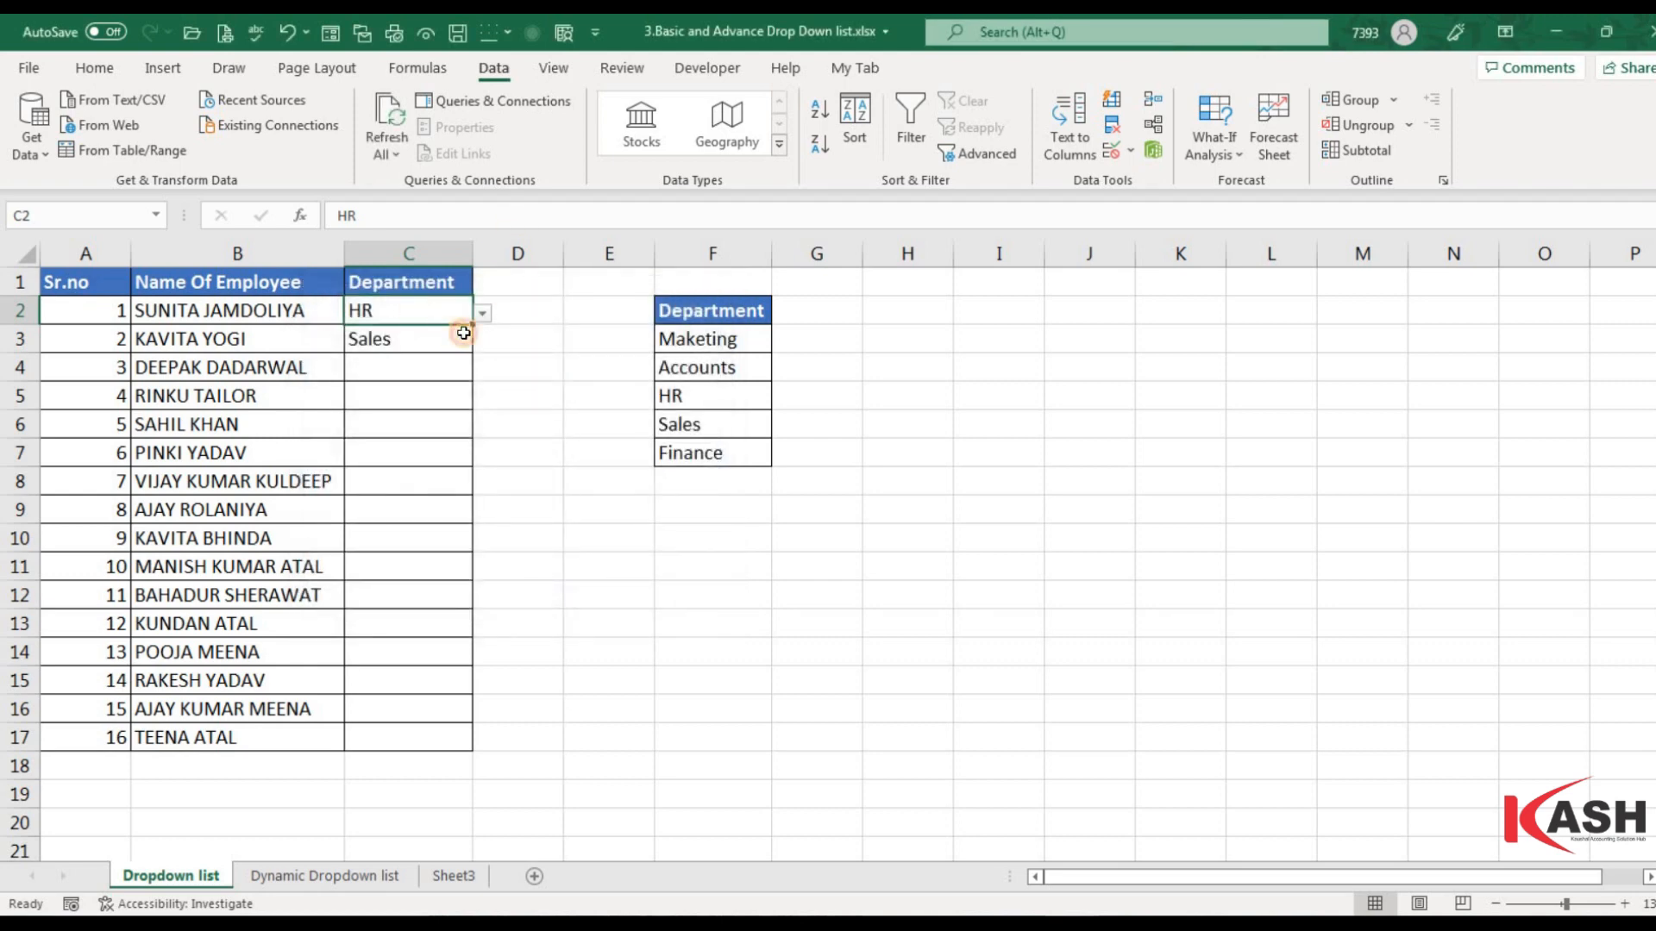
# - Try to enter the unlisted department admin in cell C2 and cancel the entry
pyautogui.write('admin')
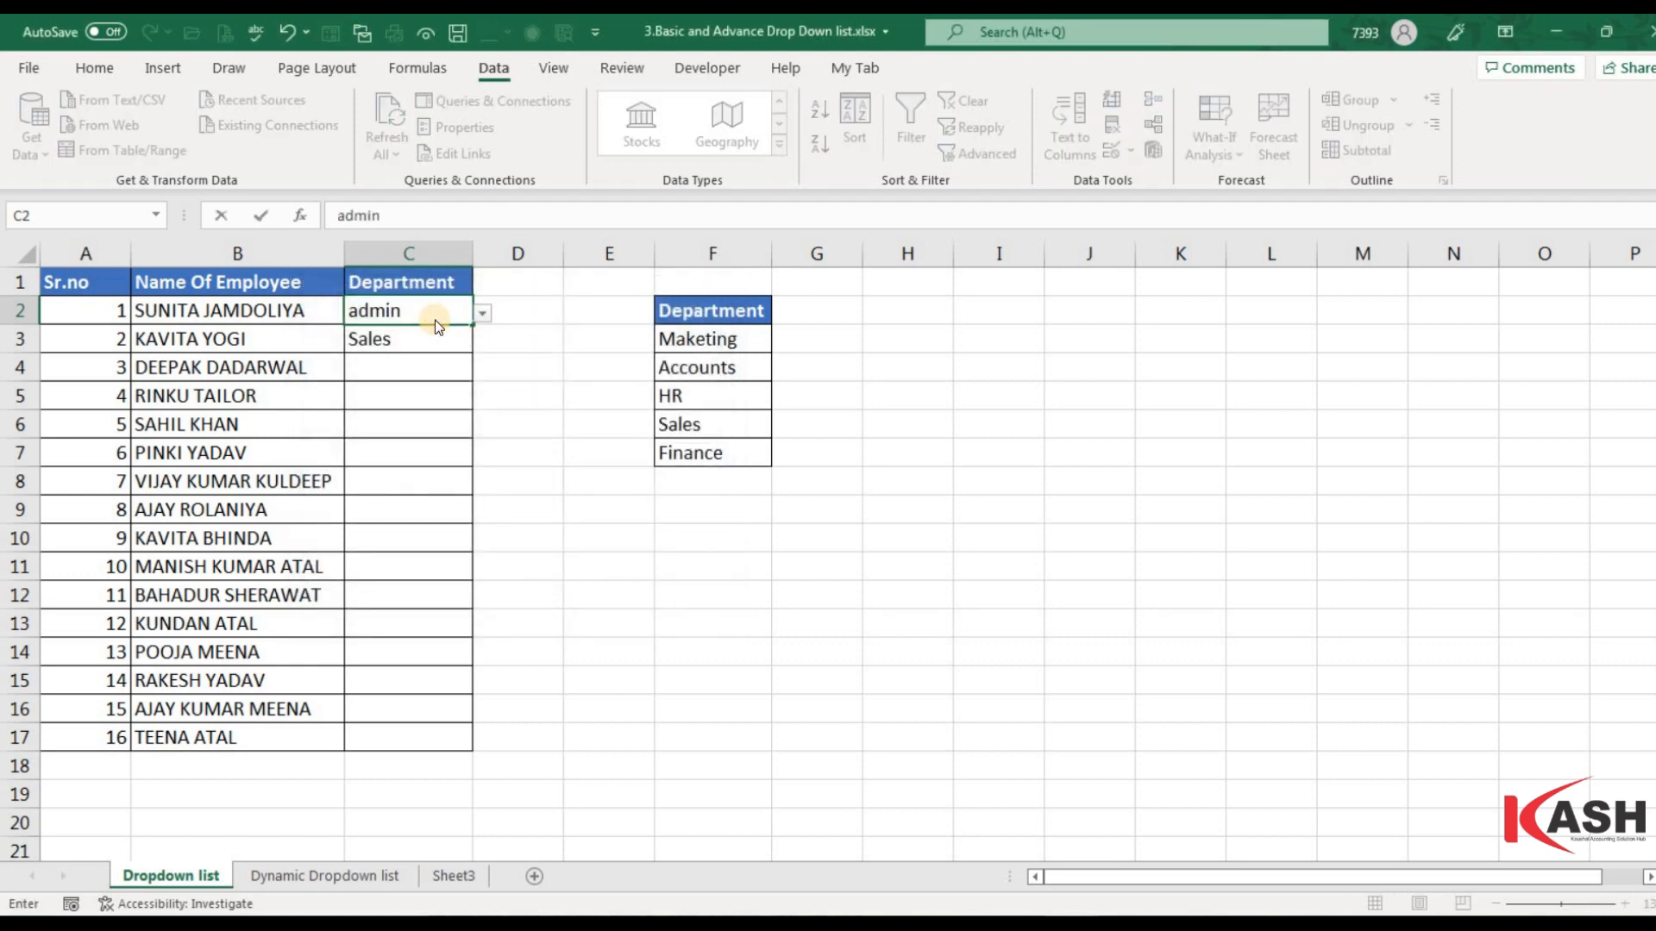
pyautogui.press('Return')
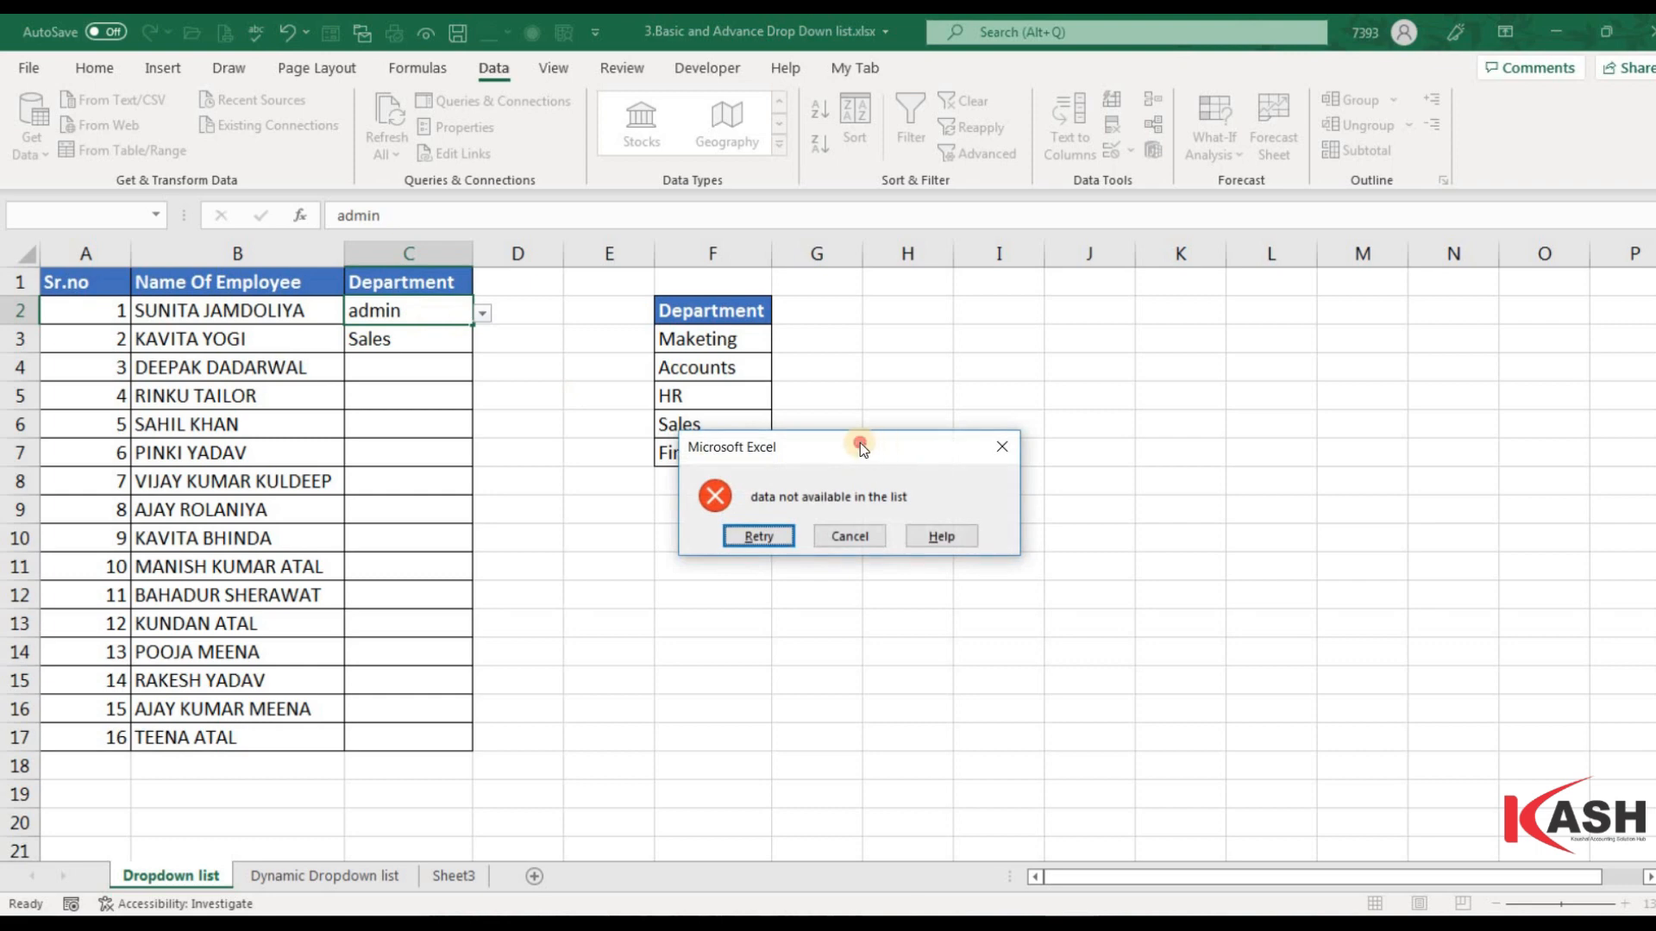
pyautogui.moveTo(860, 442); pyautogui.dragTo(623, 382)
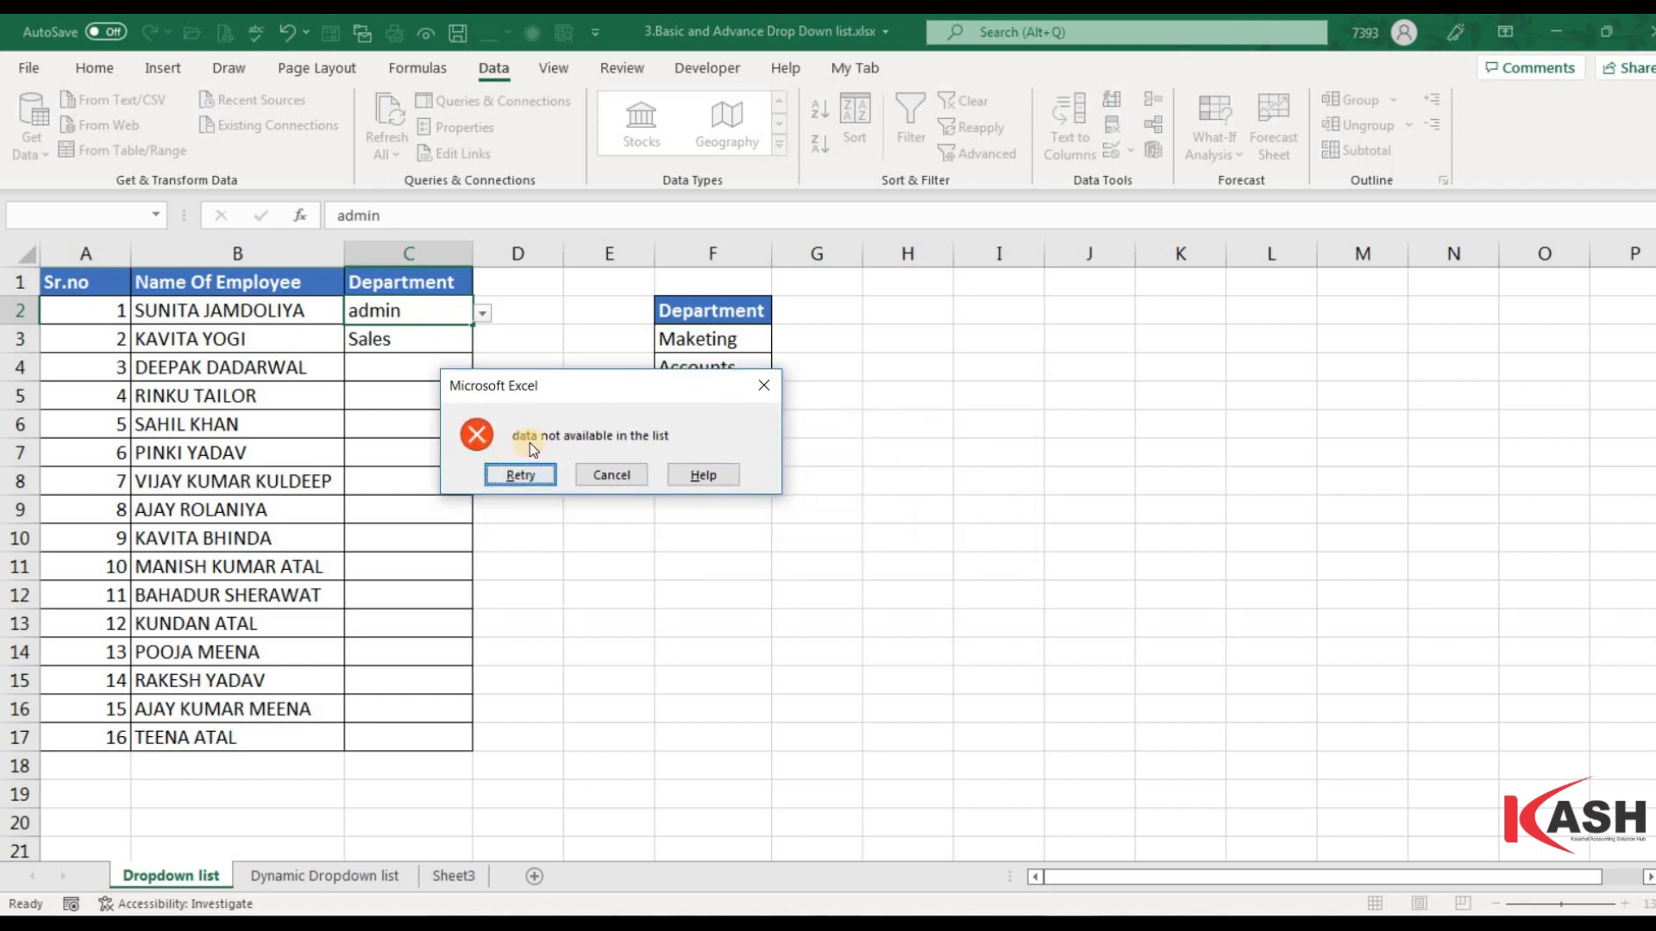
pyautogui.click(617, 474)
pyautogui.click(390, 370)
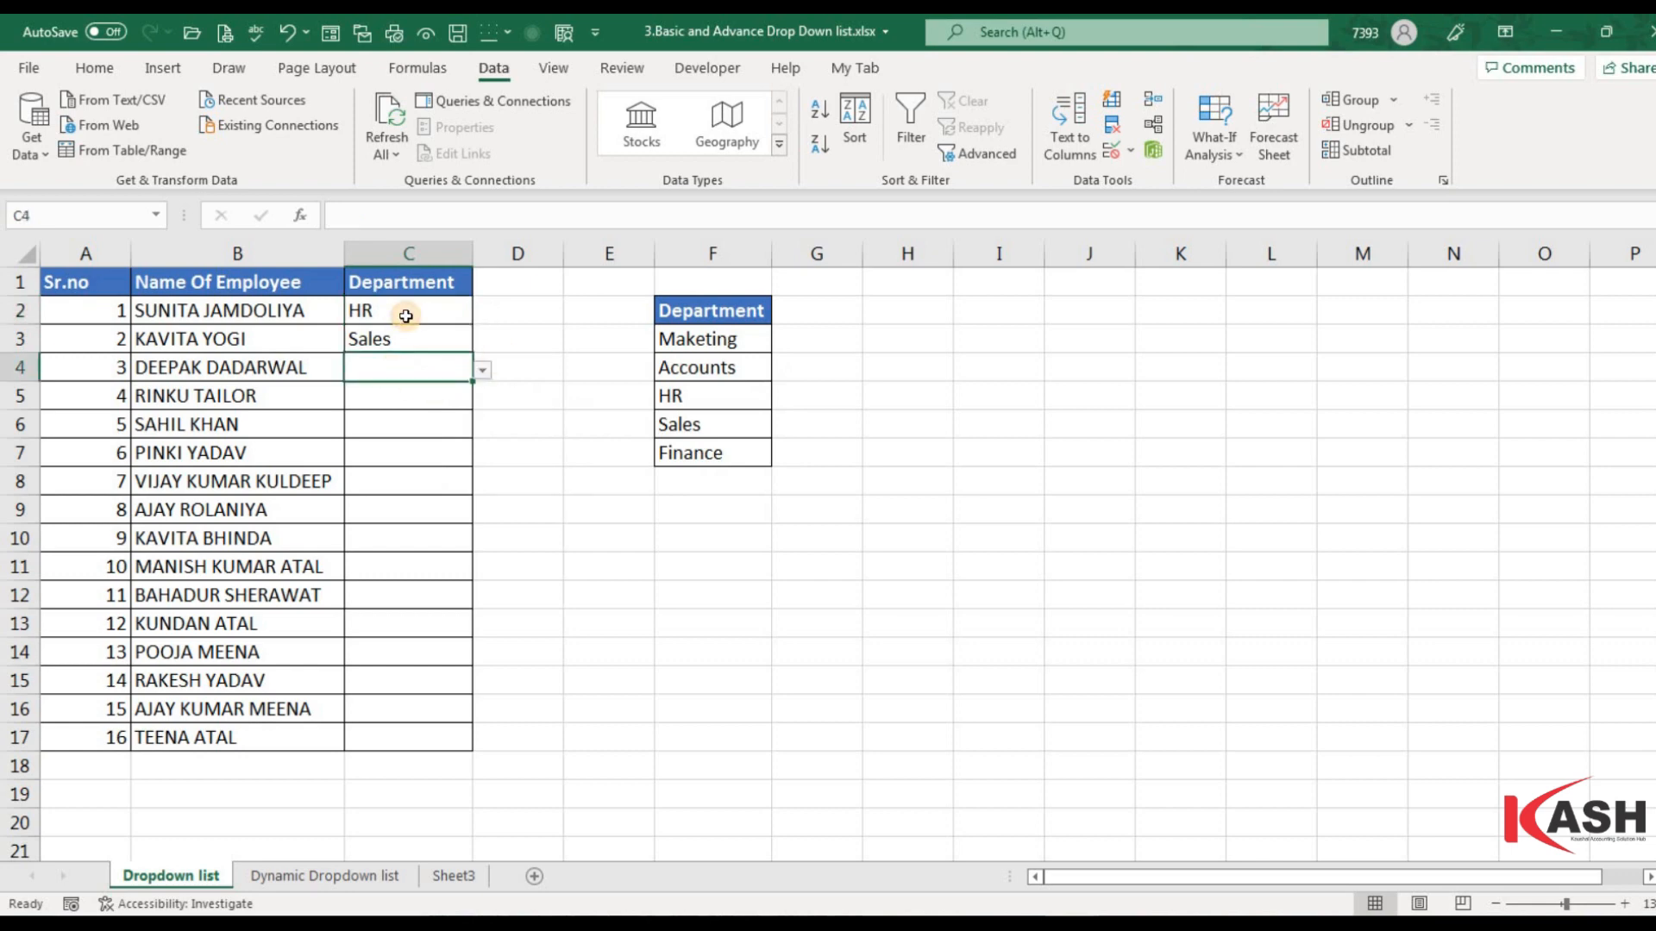
# - Copy cell C2 and paste only its validation, including the custom error alert, onto Department cells C3:C17
pyautogui.moveTo(406, 315); pyautogui.dragTo(401, 344)
pyautogui.hotkey('ctrl', 'c')
pyautogui.click(401, 345)
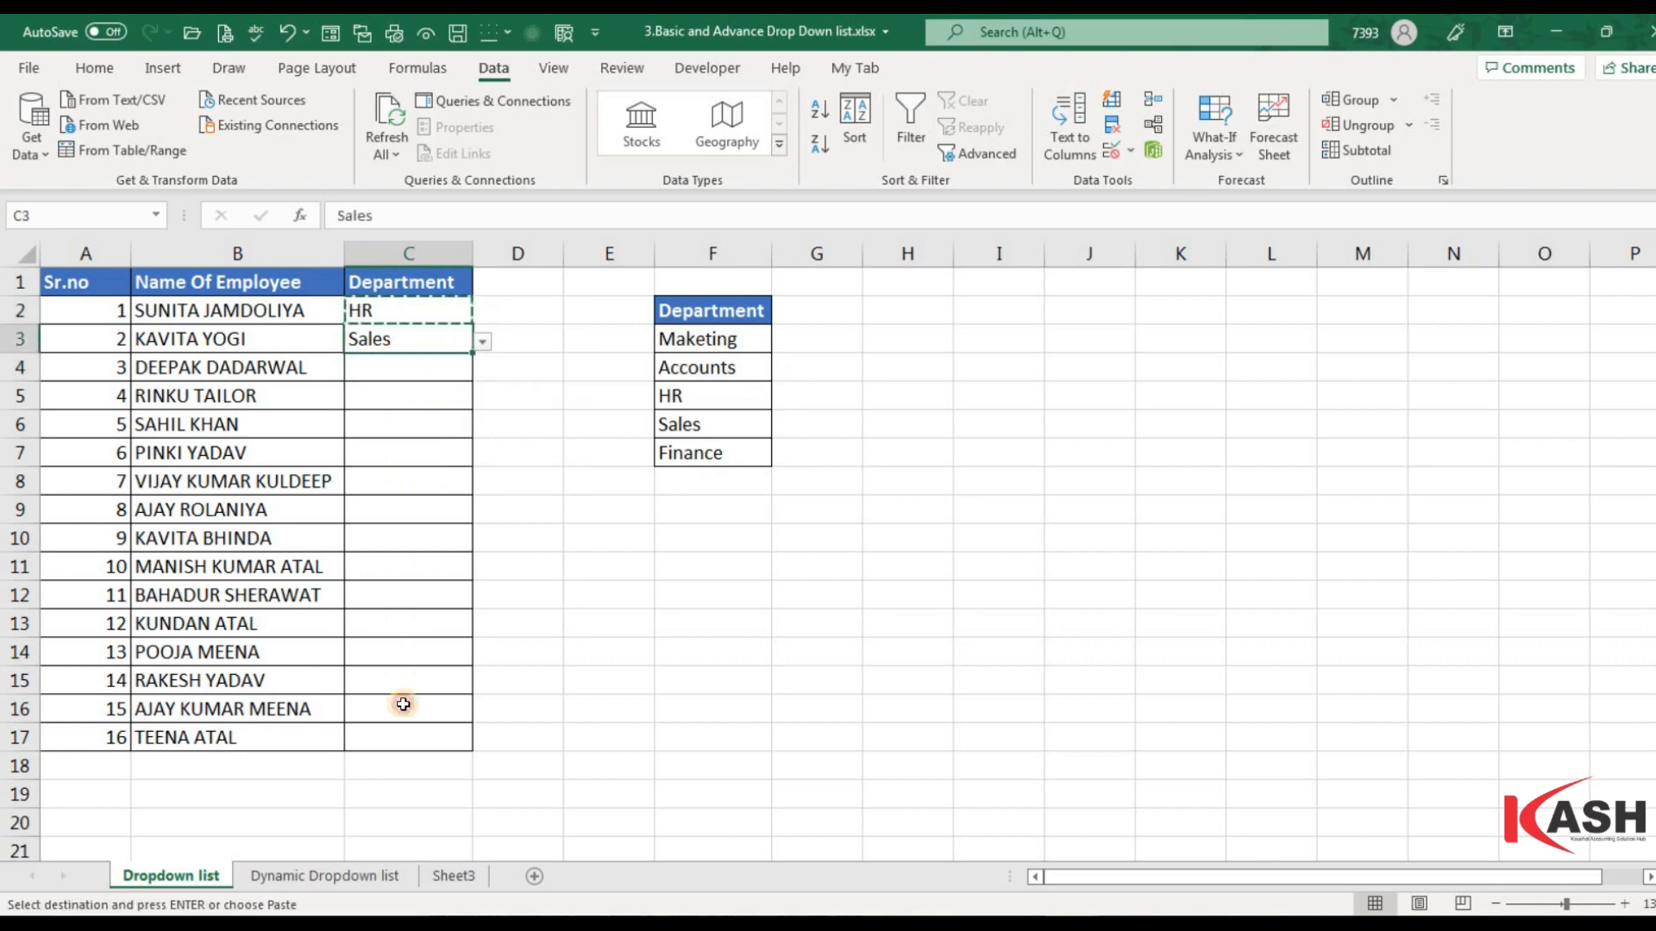
pyautogui.keyDown('shift'); pyautogui.click(401, 738); pyautogui.keyUp('shift')
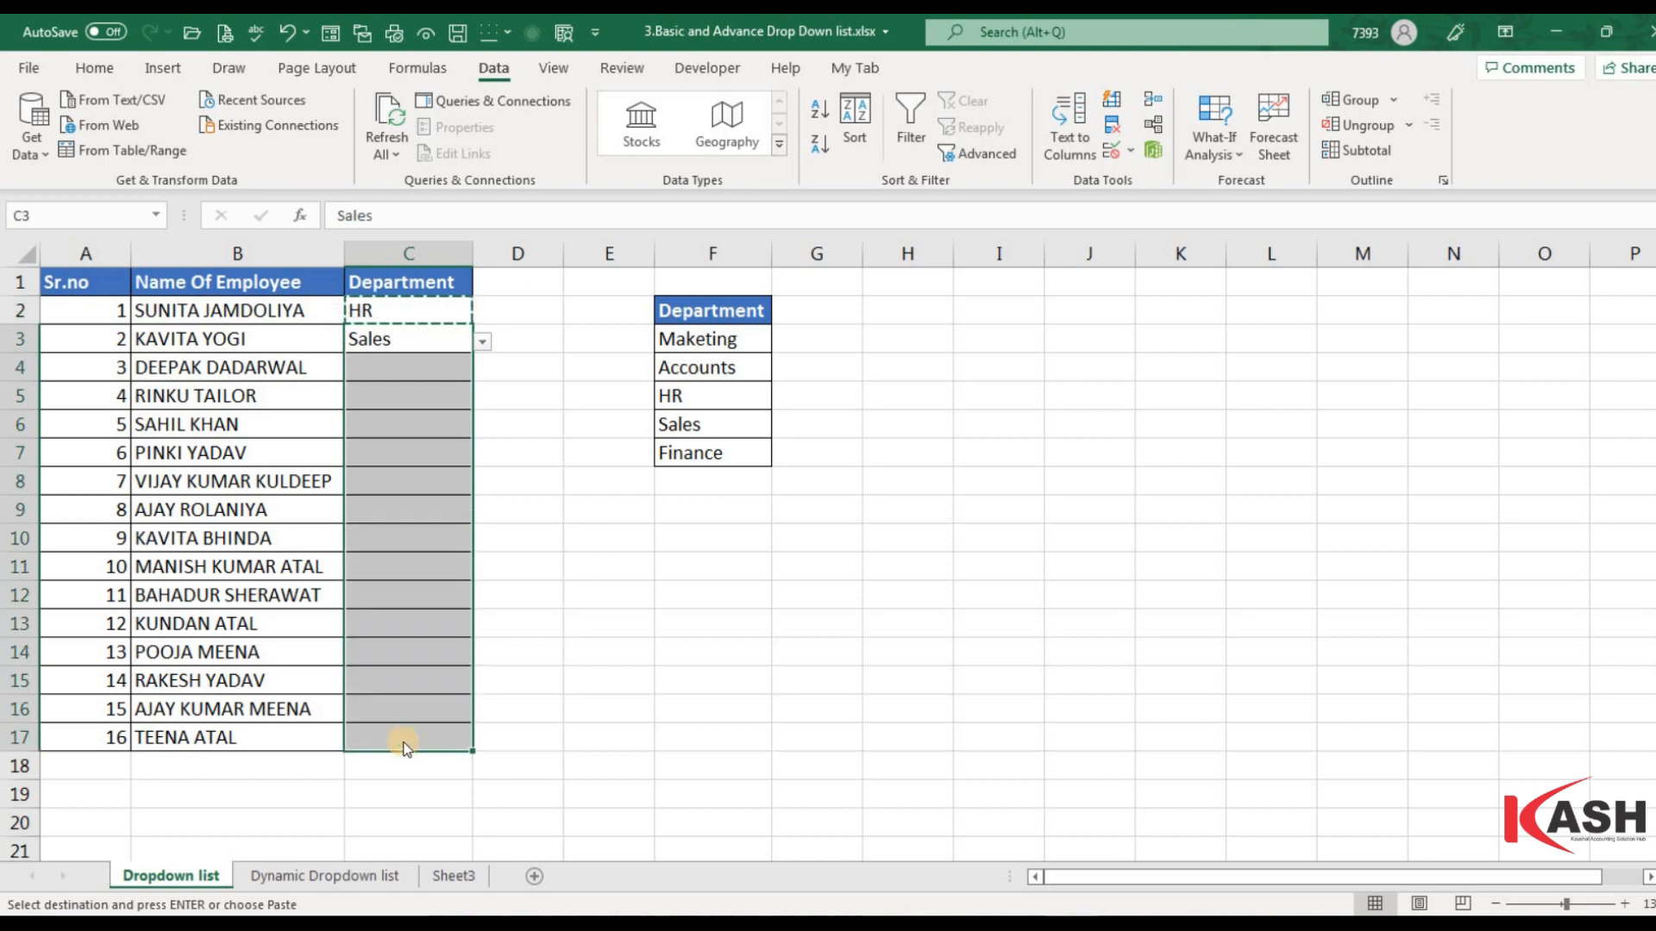
pyautogui.hotkey('ctrl', 'alt', 'v')
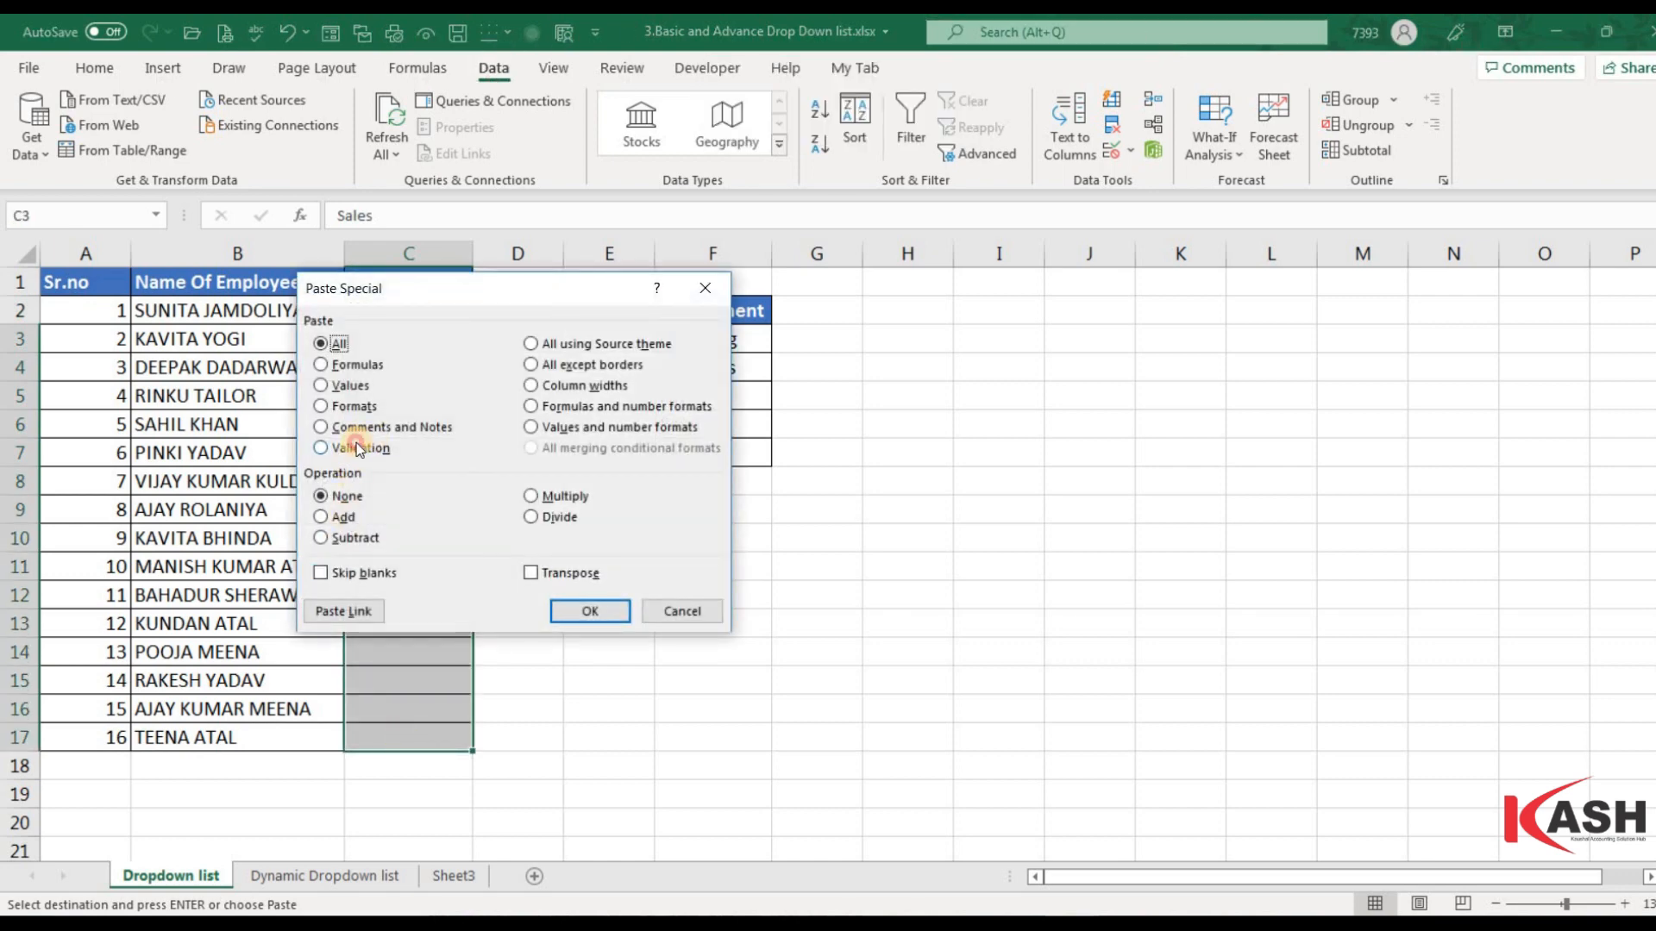
pyautogui.click(359, 449)
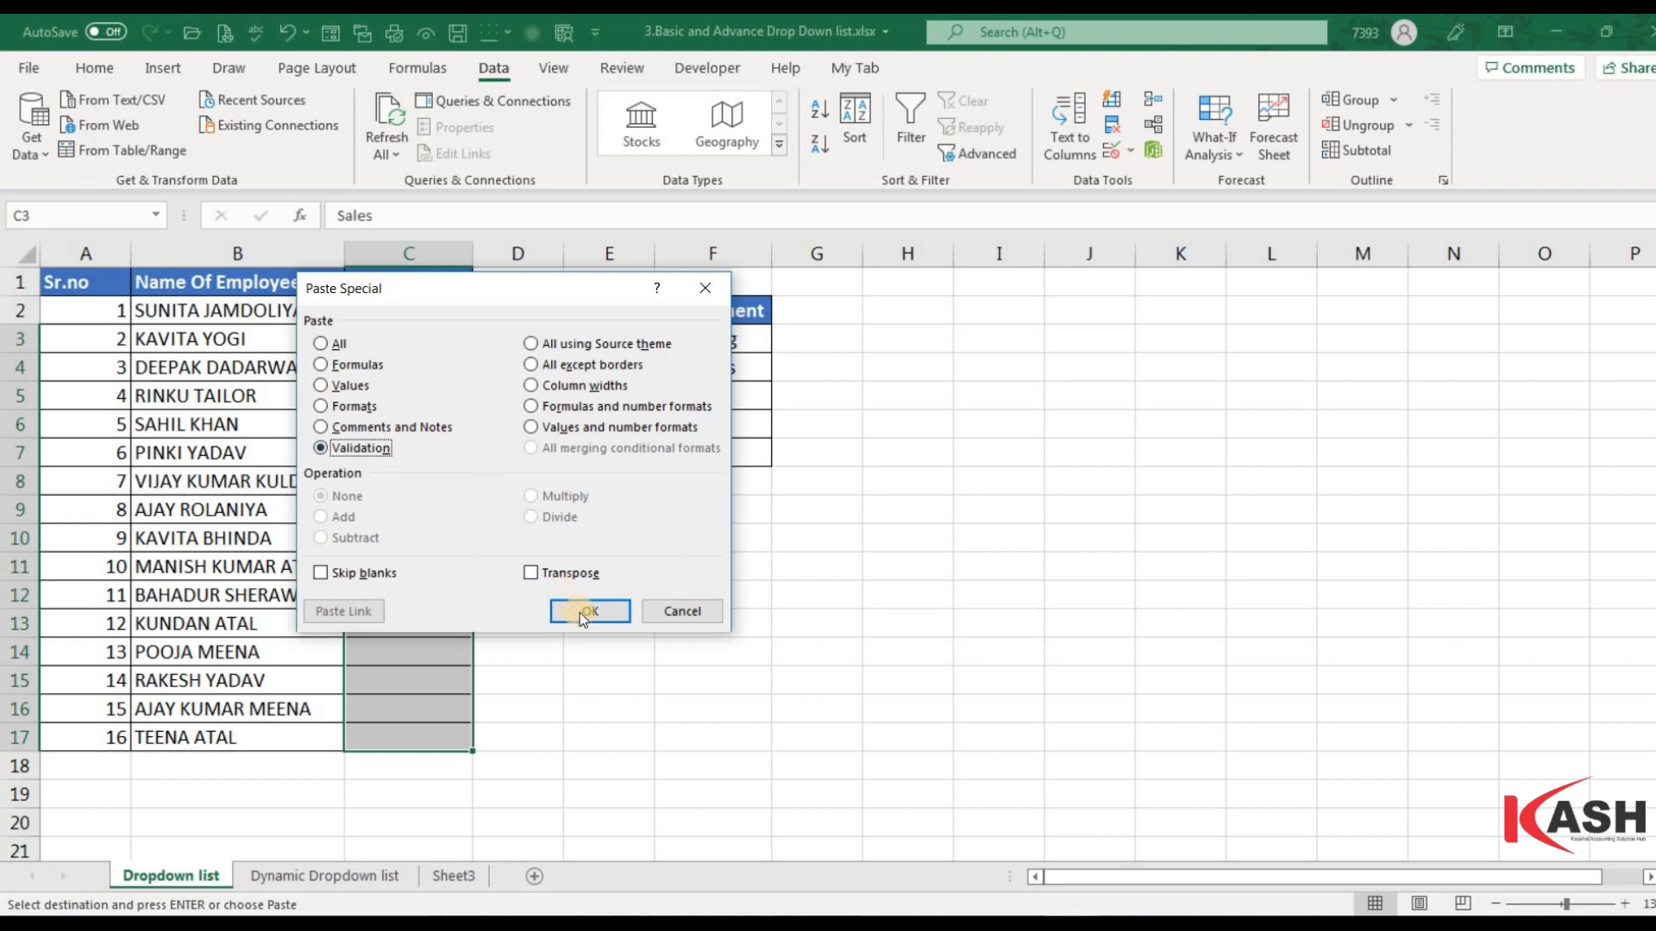
pyautogui.press('Return')
# - Try to enter the unlisted department admin in cell C9 and cancel the entry
pyautogui.click(417, 522)
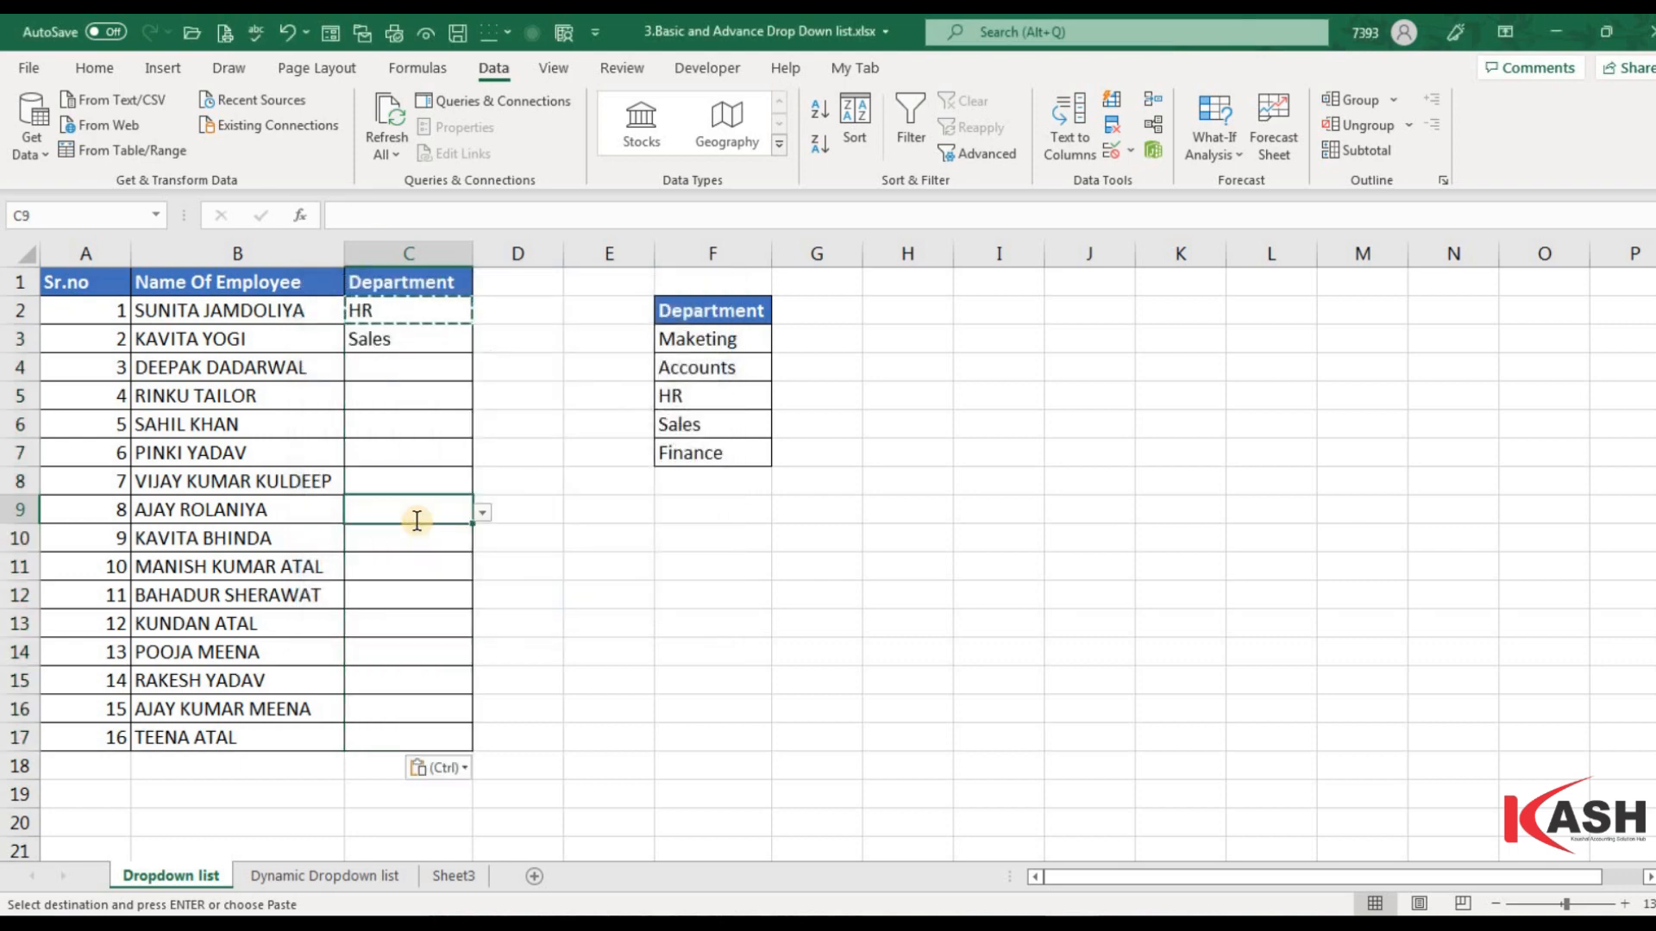
pyautogui.write('admin')
pyautogui.press('Return')
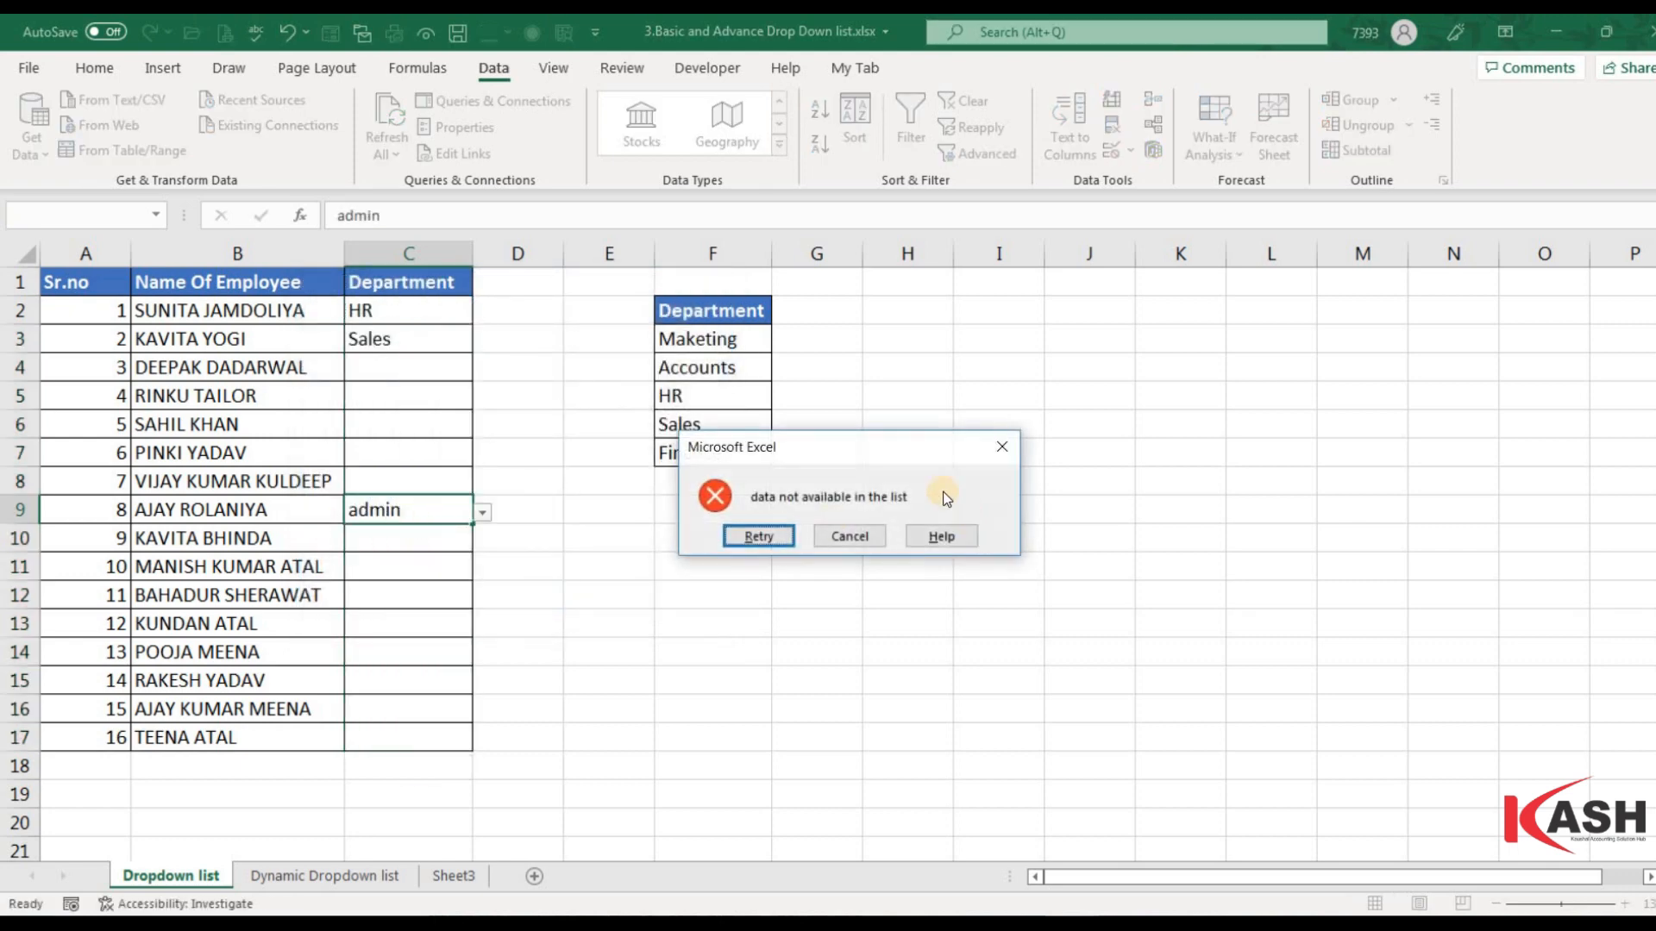
pyautogui.press('Escape')
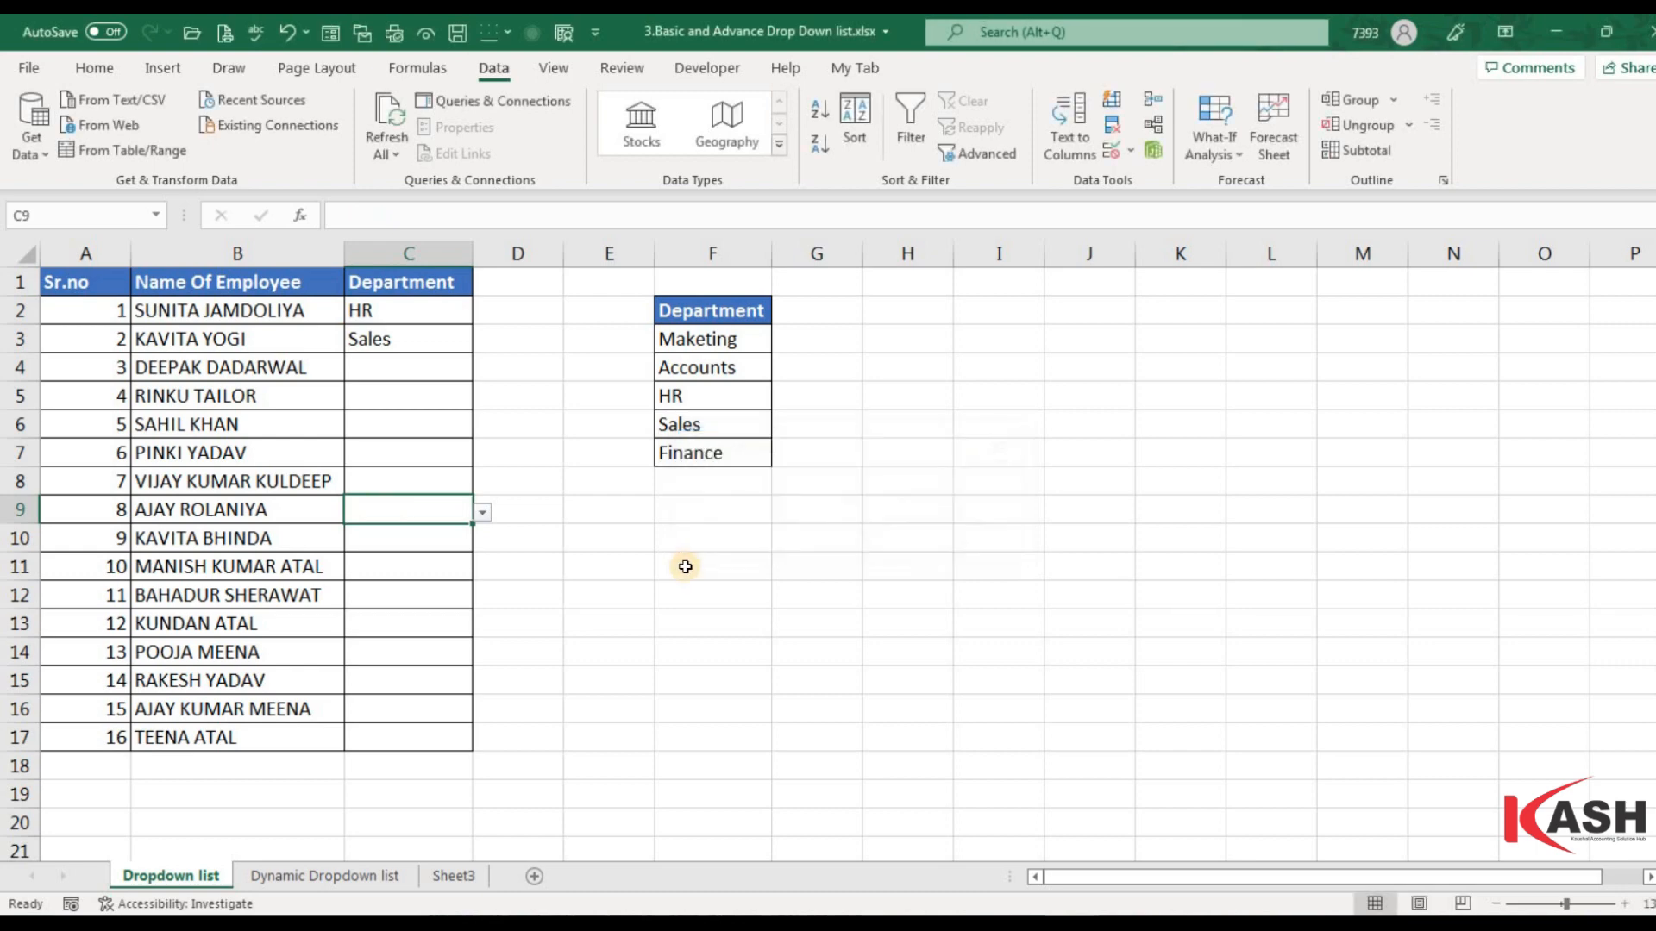
# - Add Admin to the end of the department source list in cell F8
pyautogui.click(448, 397)
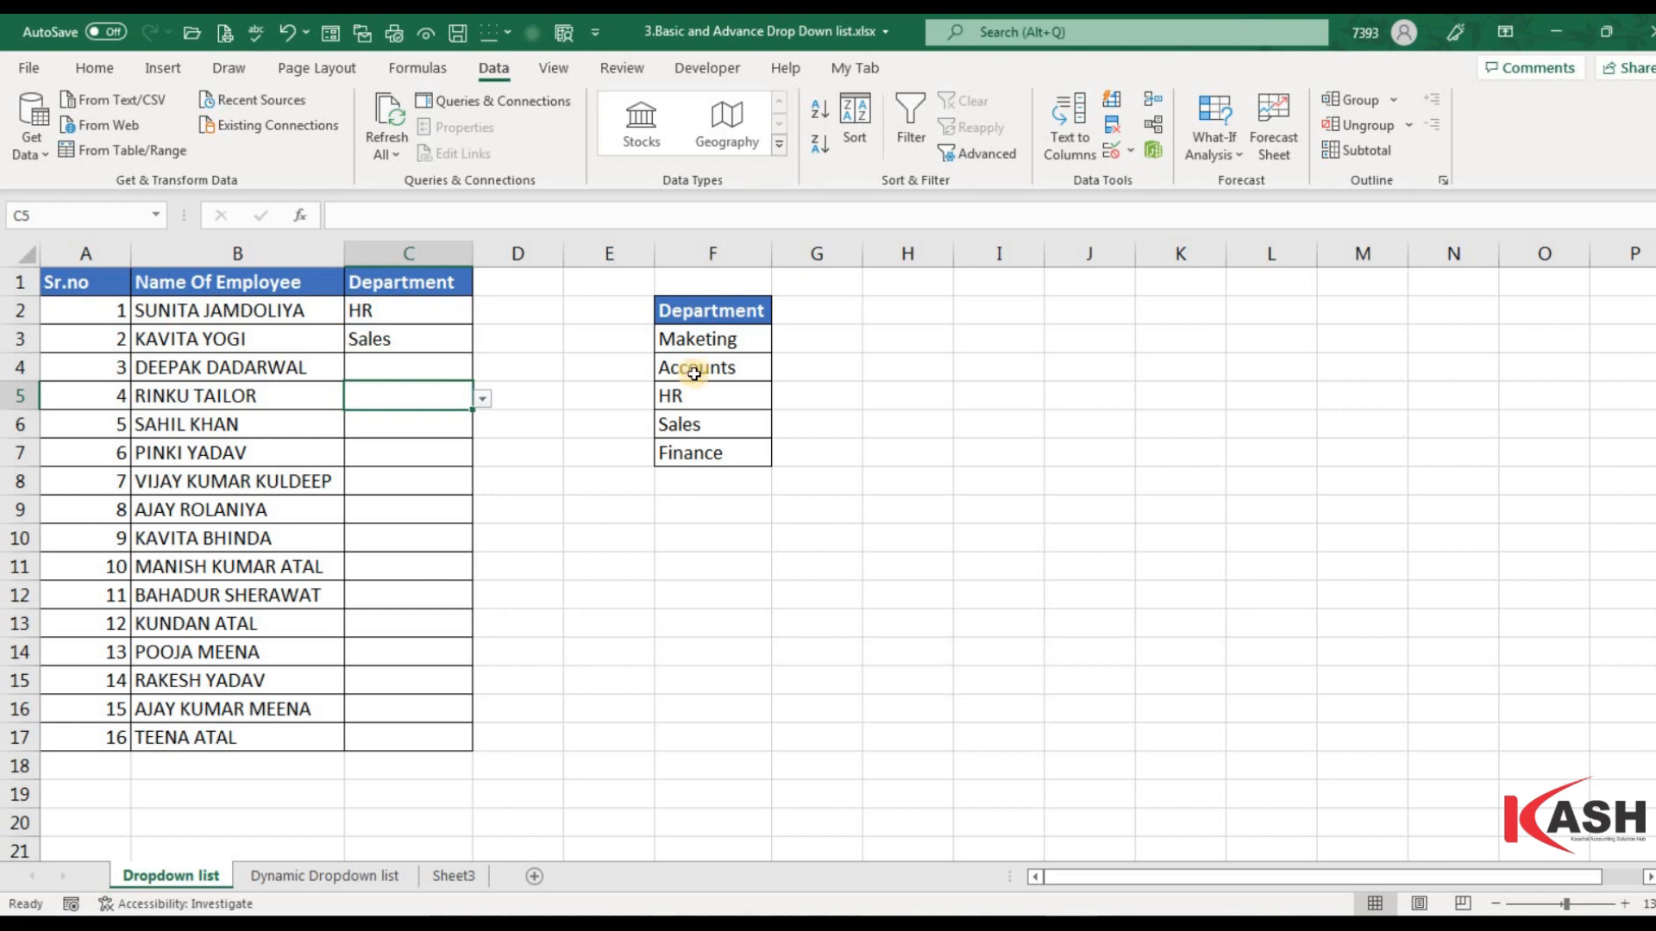
pyautogui.click(702, 478)
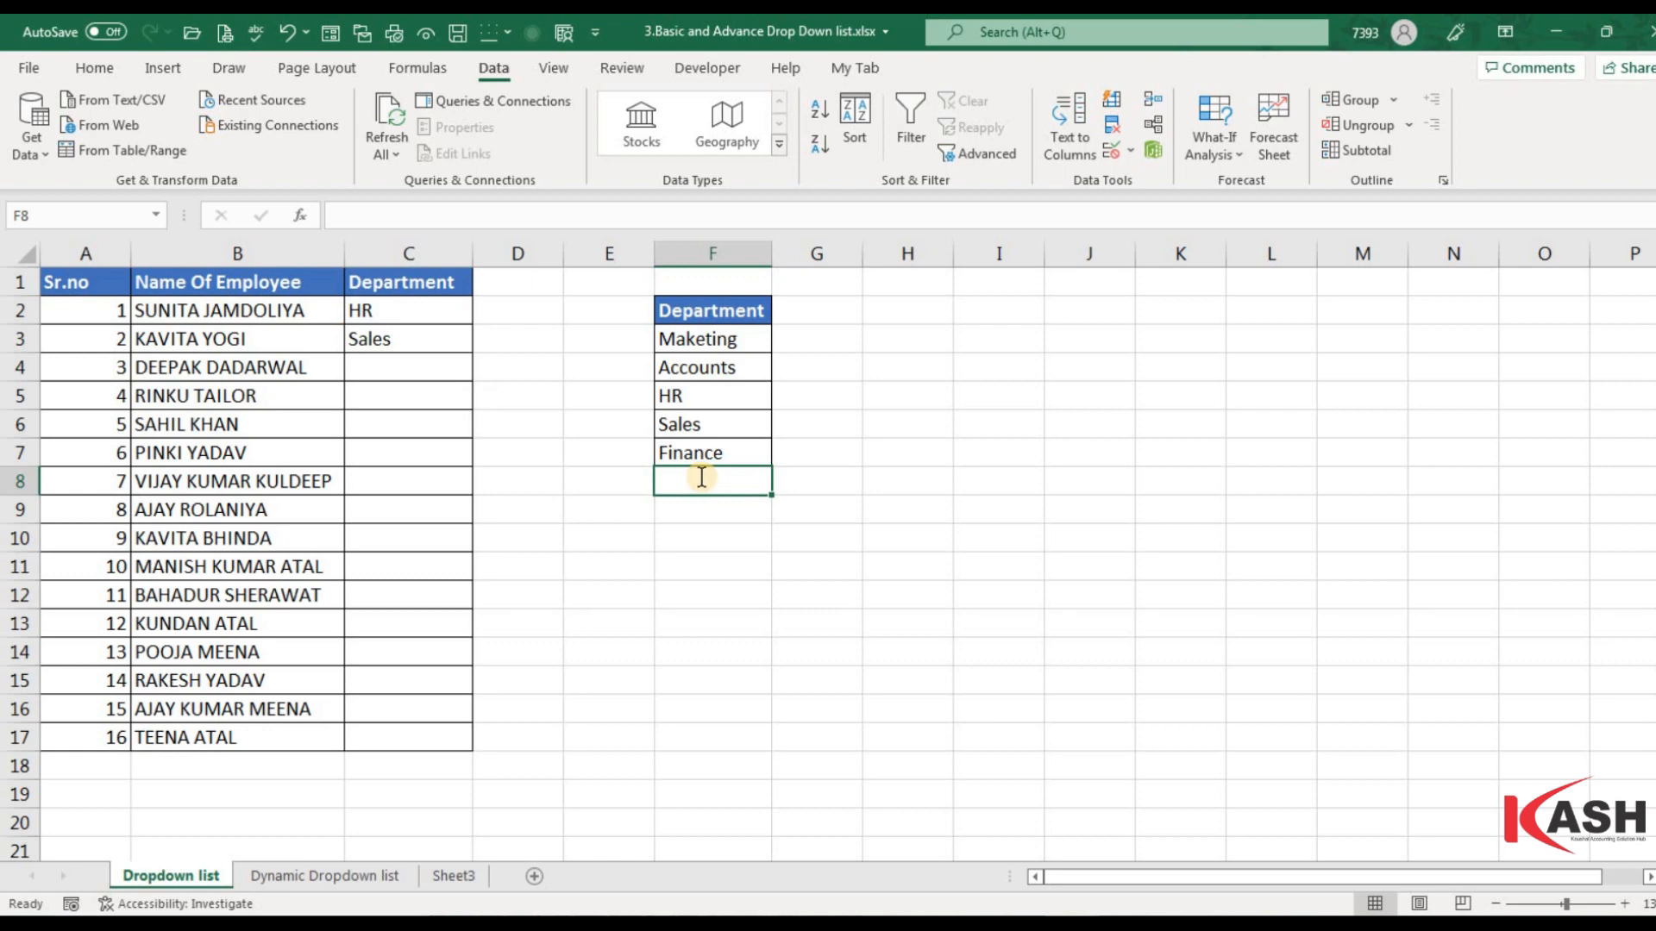
pyautogui.write('Admin')
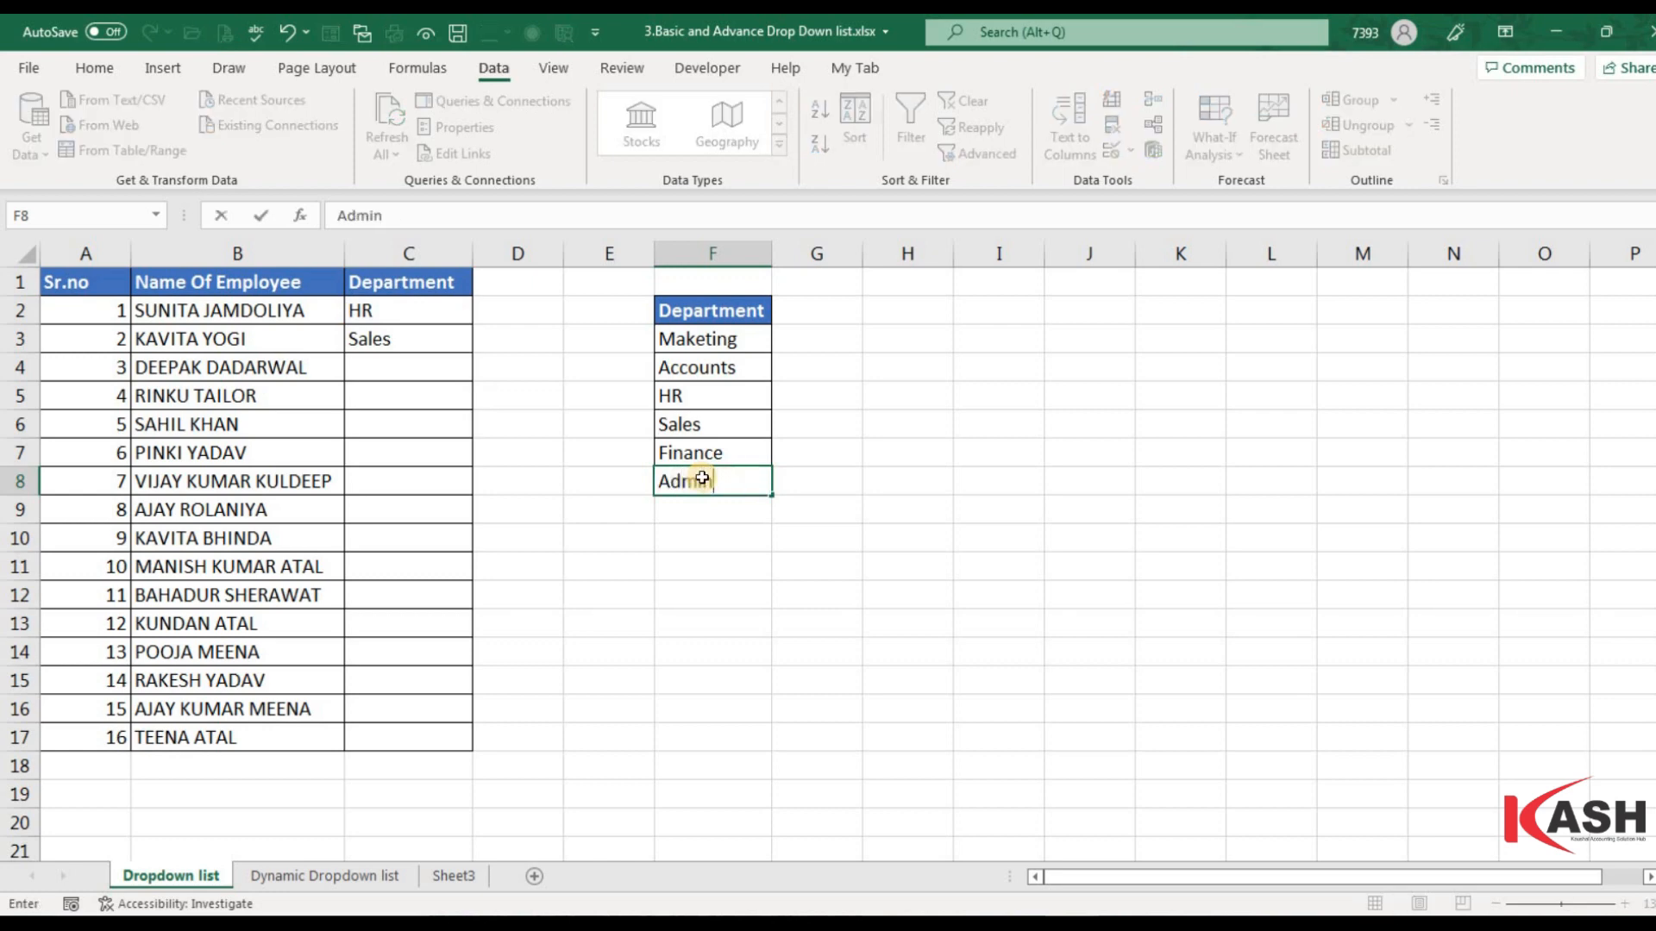
pyautogui.press('Return')
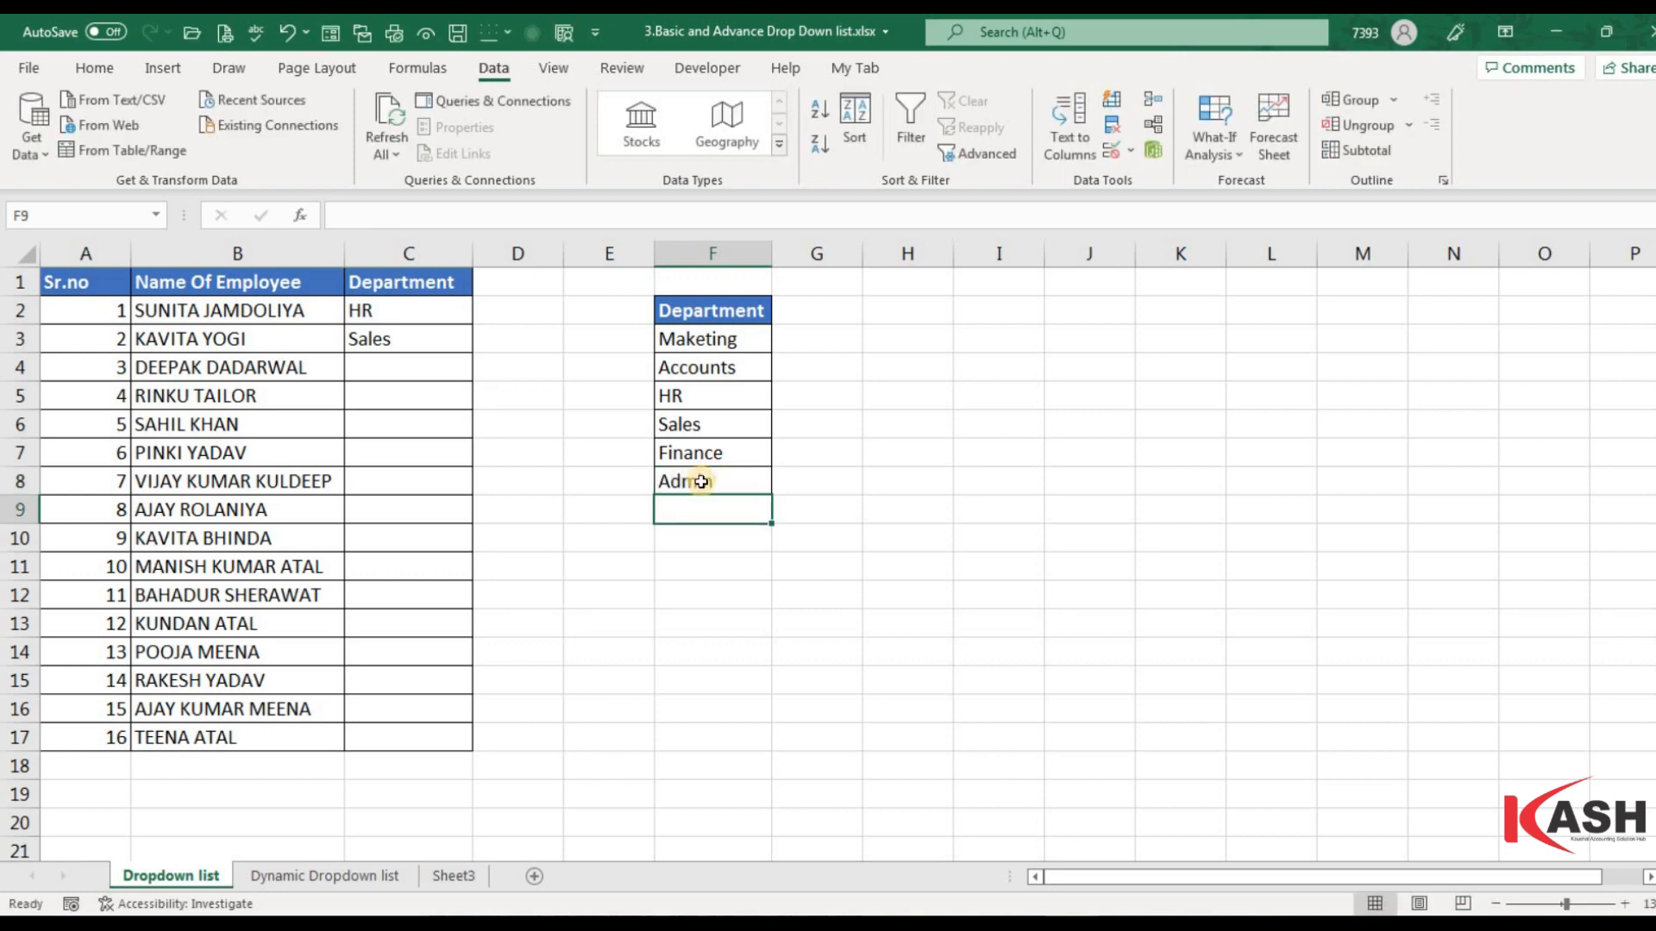
# - Check whether cell C4's drop-down list offers the added Admin department, and close it without choosing
pyautogui.click(402, 360)
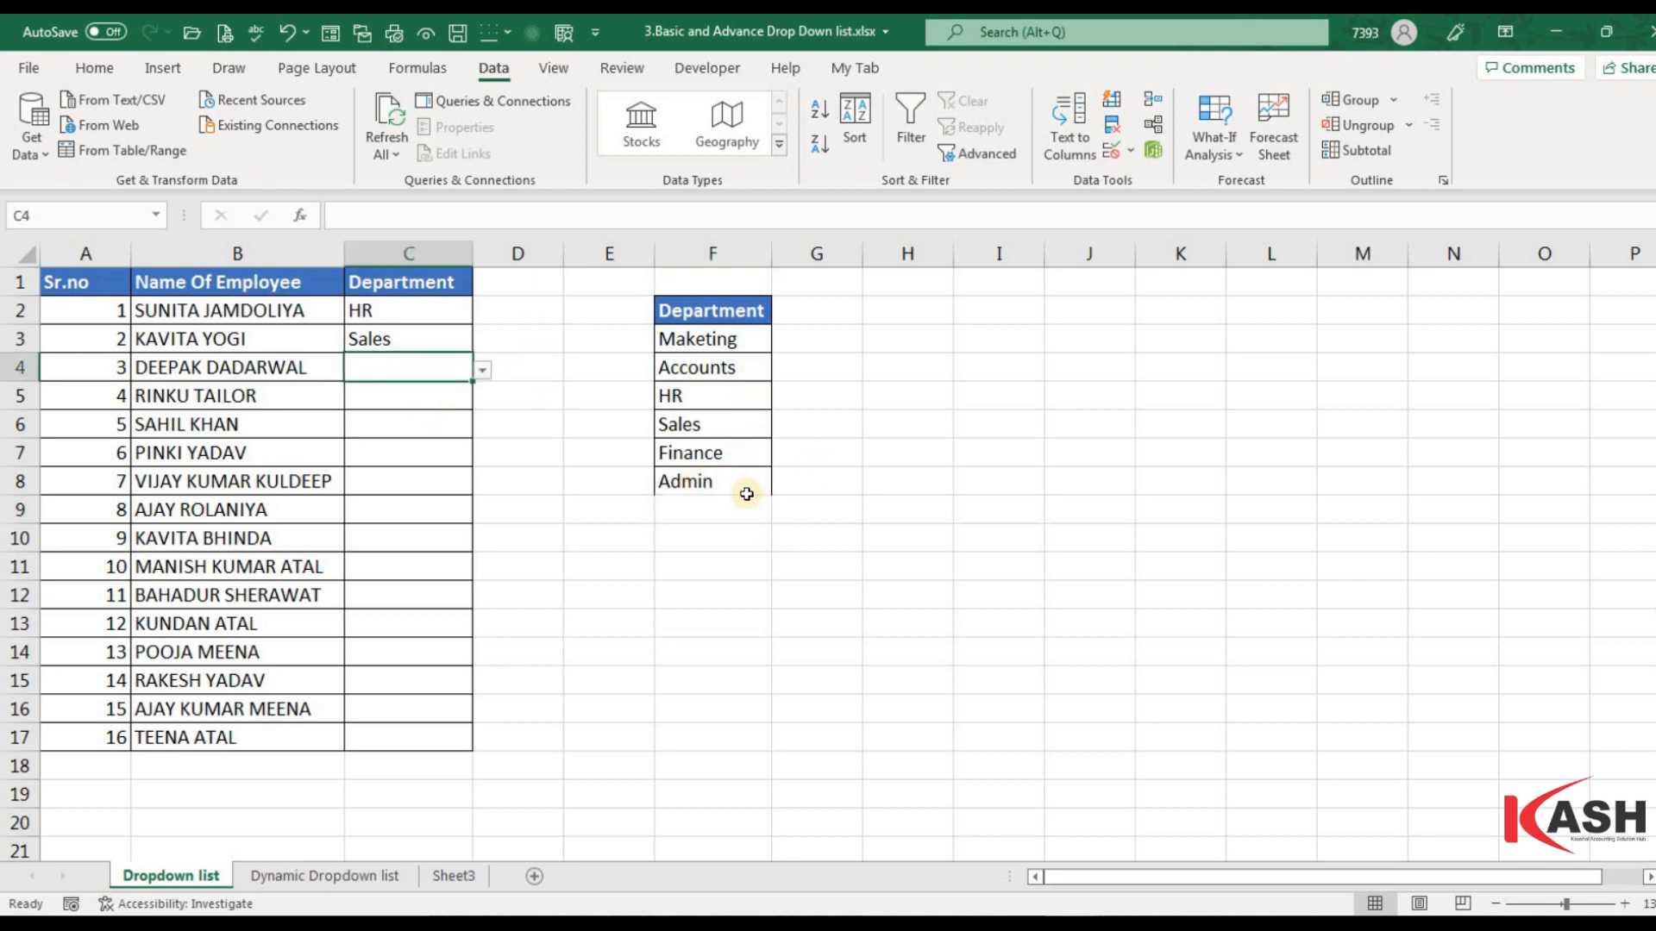
pyautogui.click(427, 307)
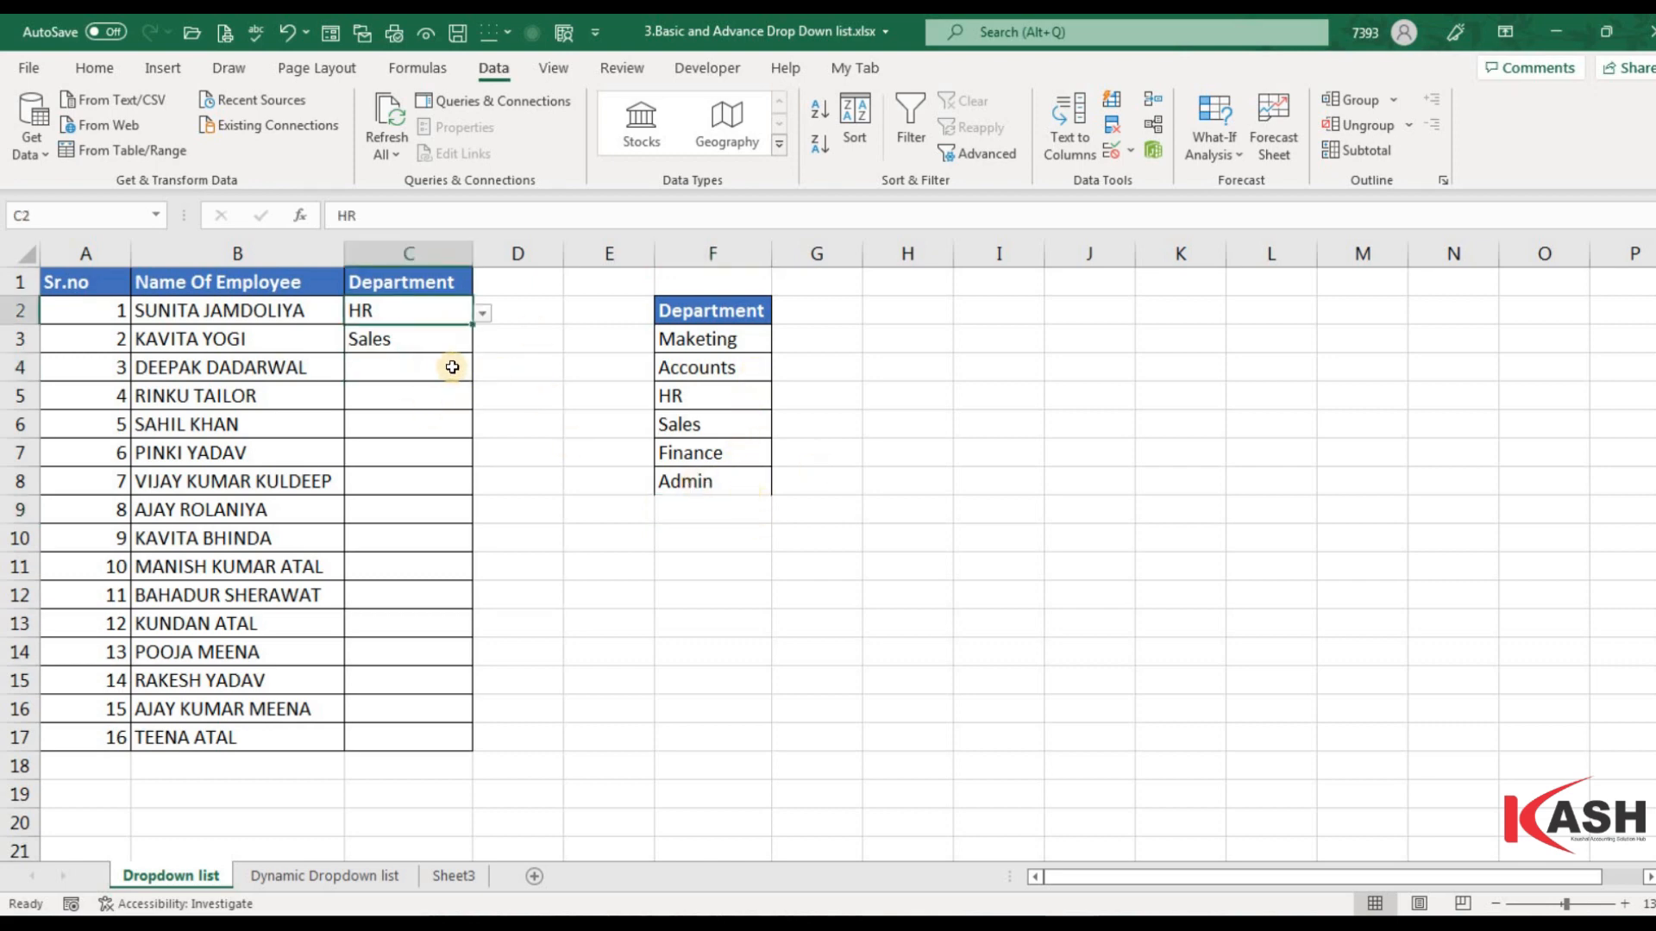
pyautogui.click(468, 369)
pyautogui.click(482, 370)
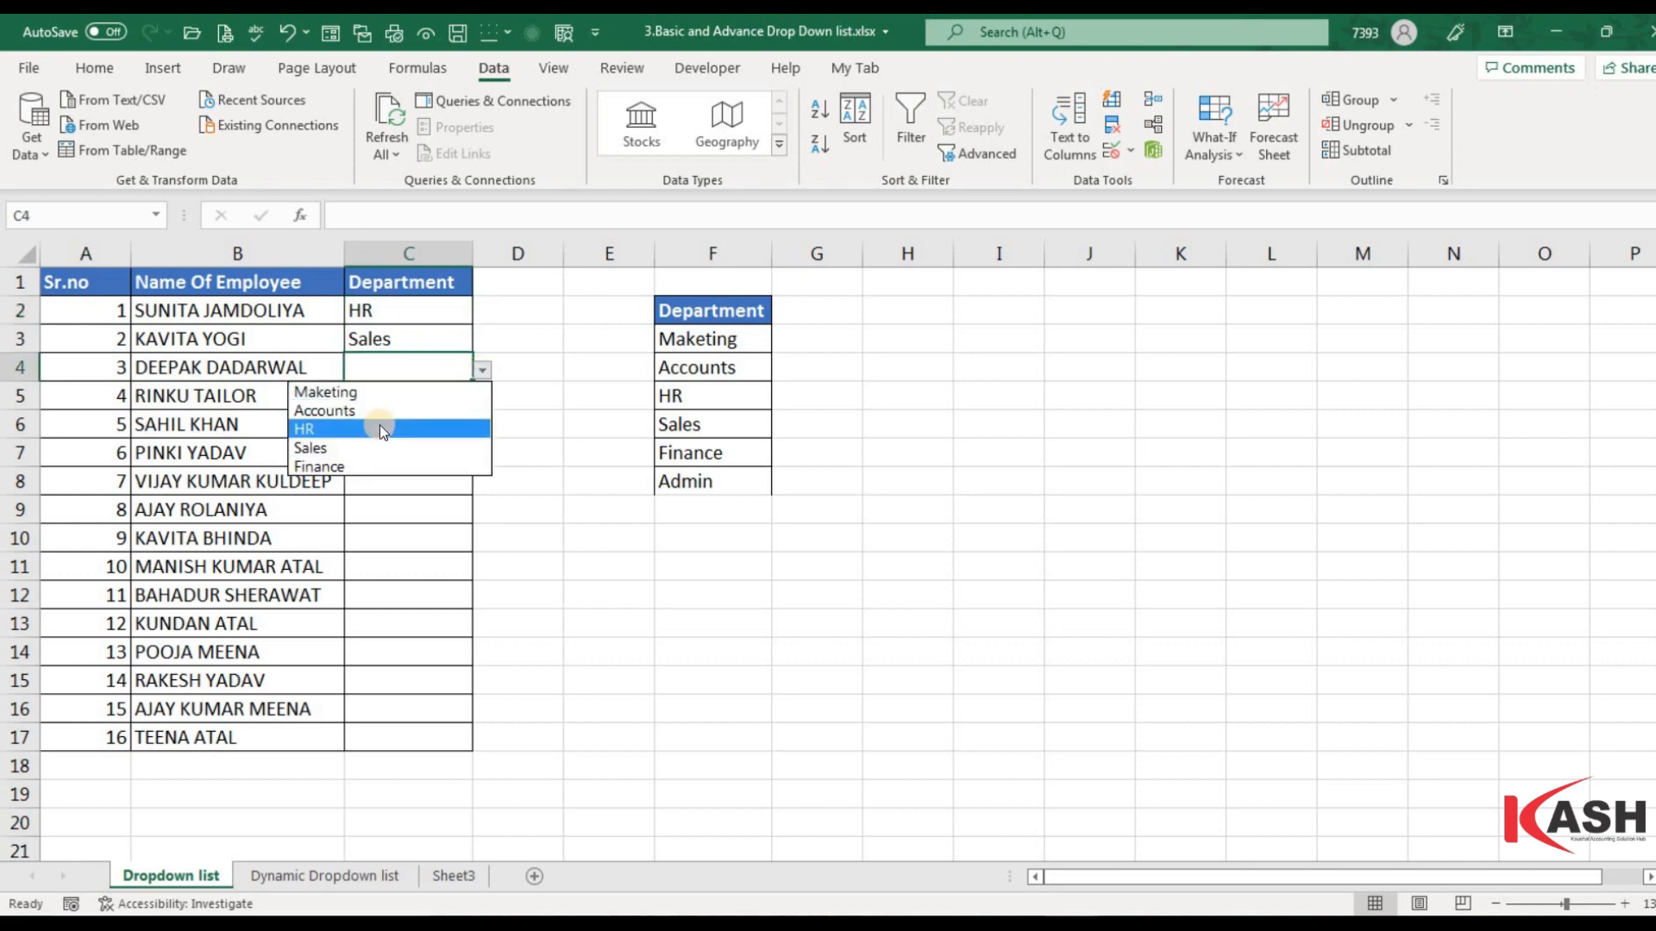
pyautogui.click(444, 370)
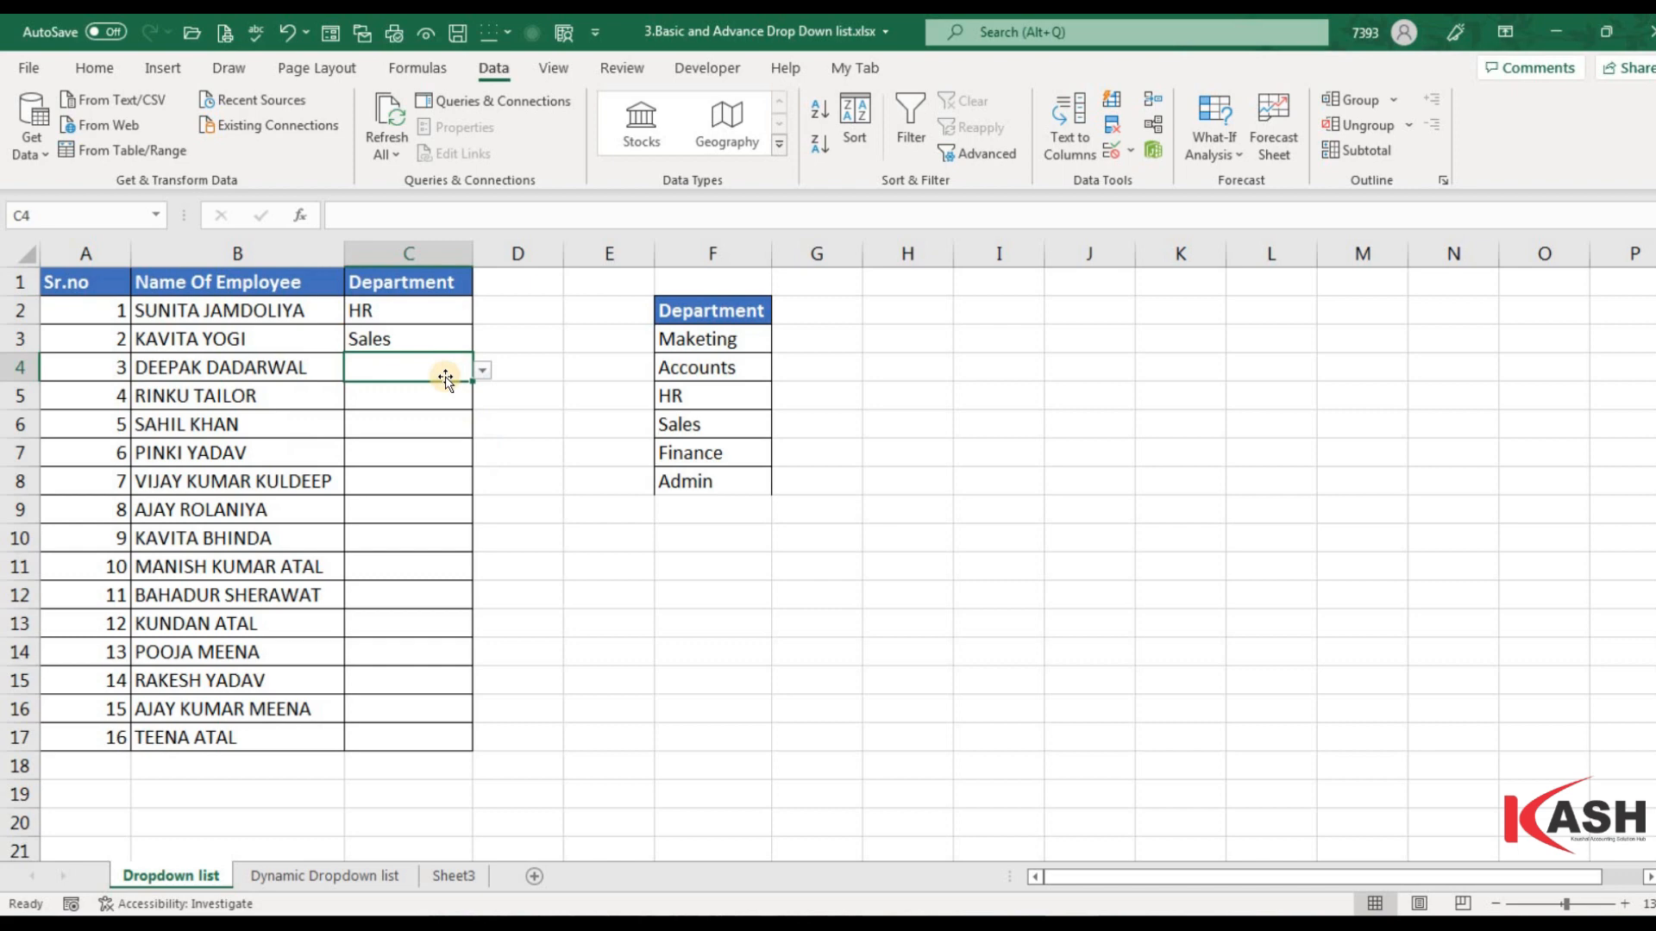
# - Extend the list source in cell C2's data validation to =$F$3:$F$11, covering Admin and spare rows for further departments
pyautogui.click(410, 319)
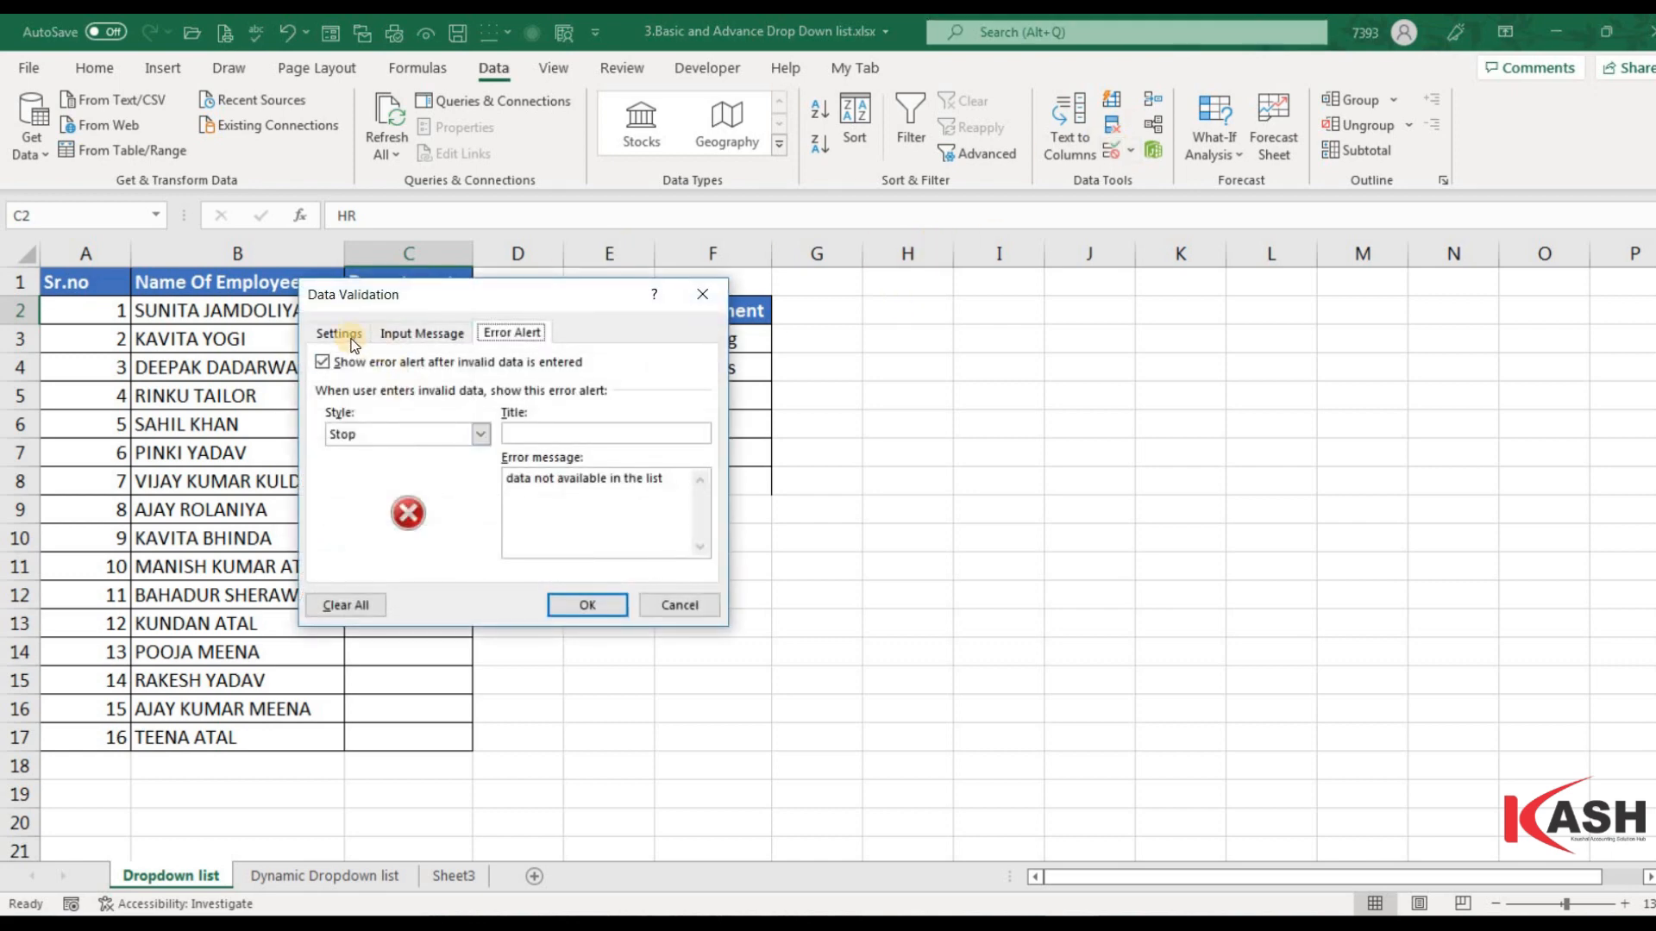
pyautogui.click(339, 334)
pyautogui.click(402, 493)
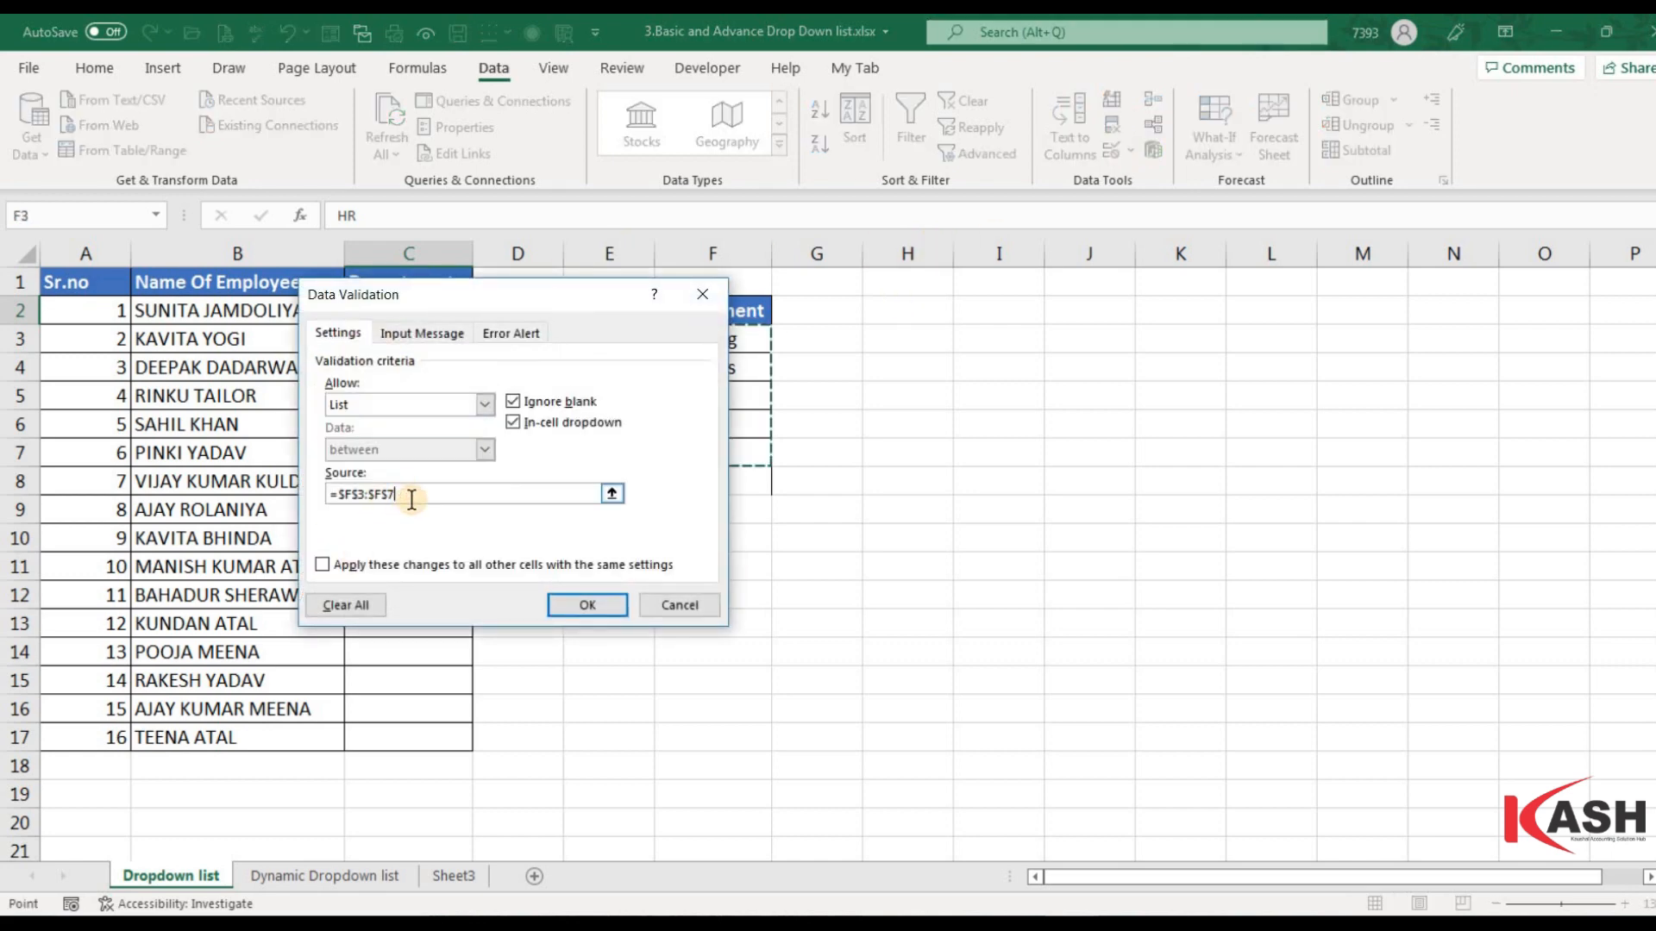
pyautogui.moveTo(382, 309); pyautogui.dragTo(221, 313)
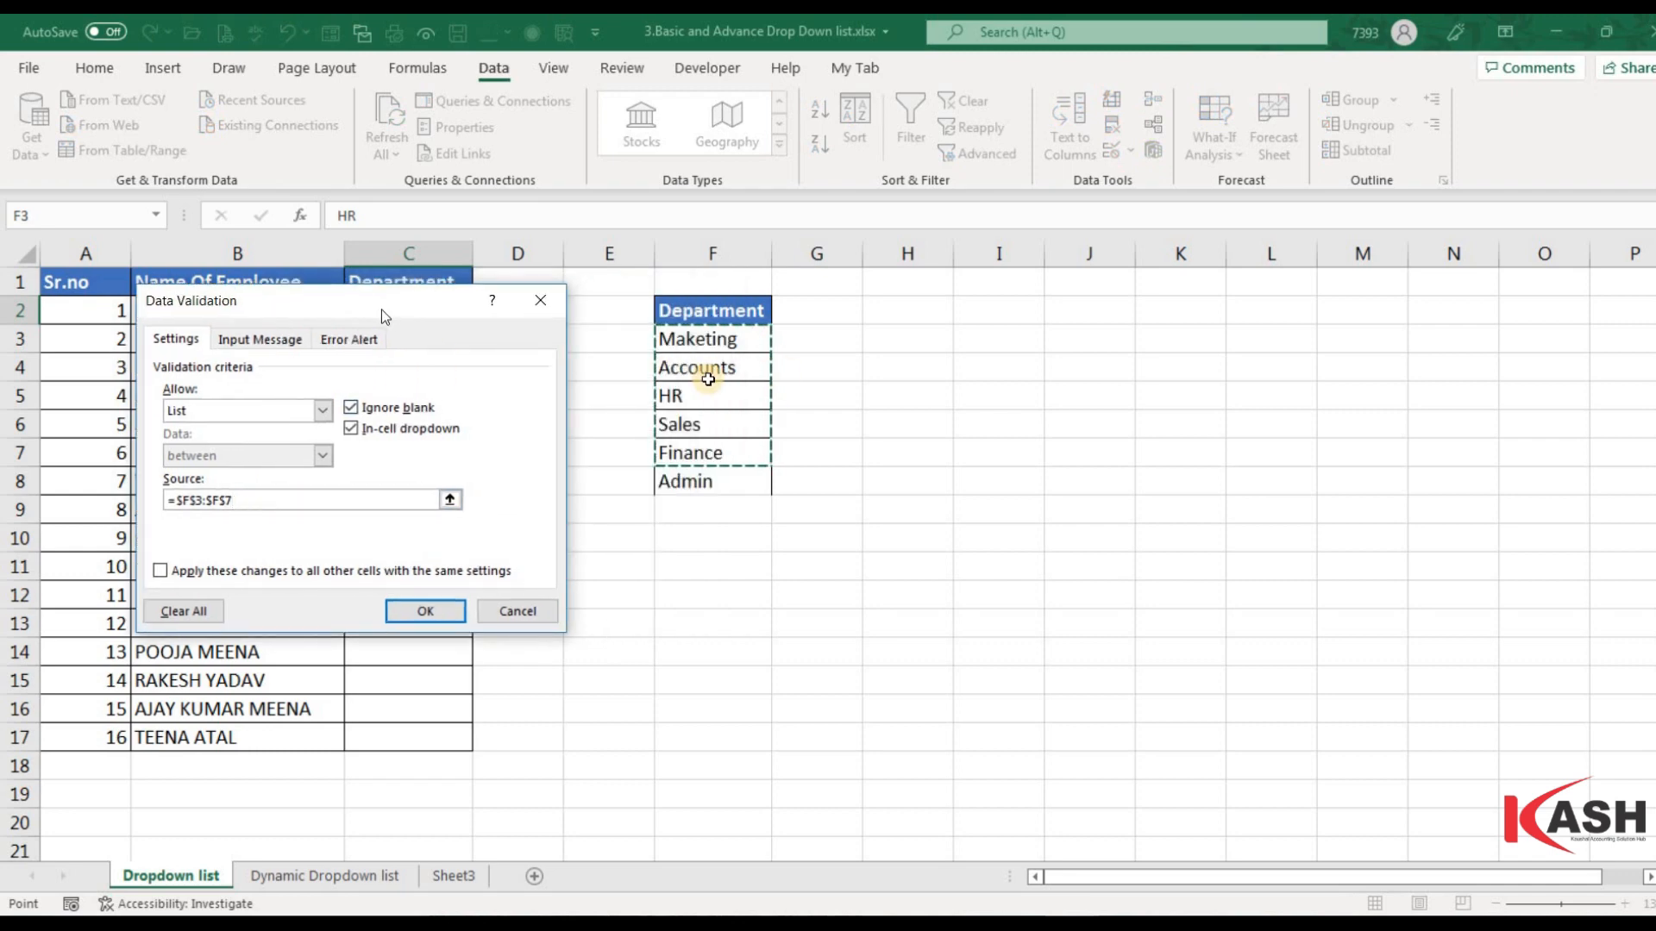
pyautogui.moveTo(737, 340); pyautogui.dragTo(730, 477)
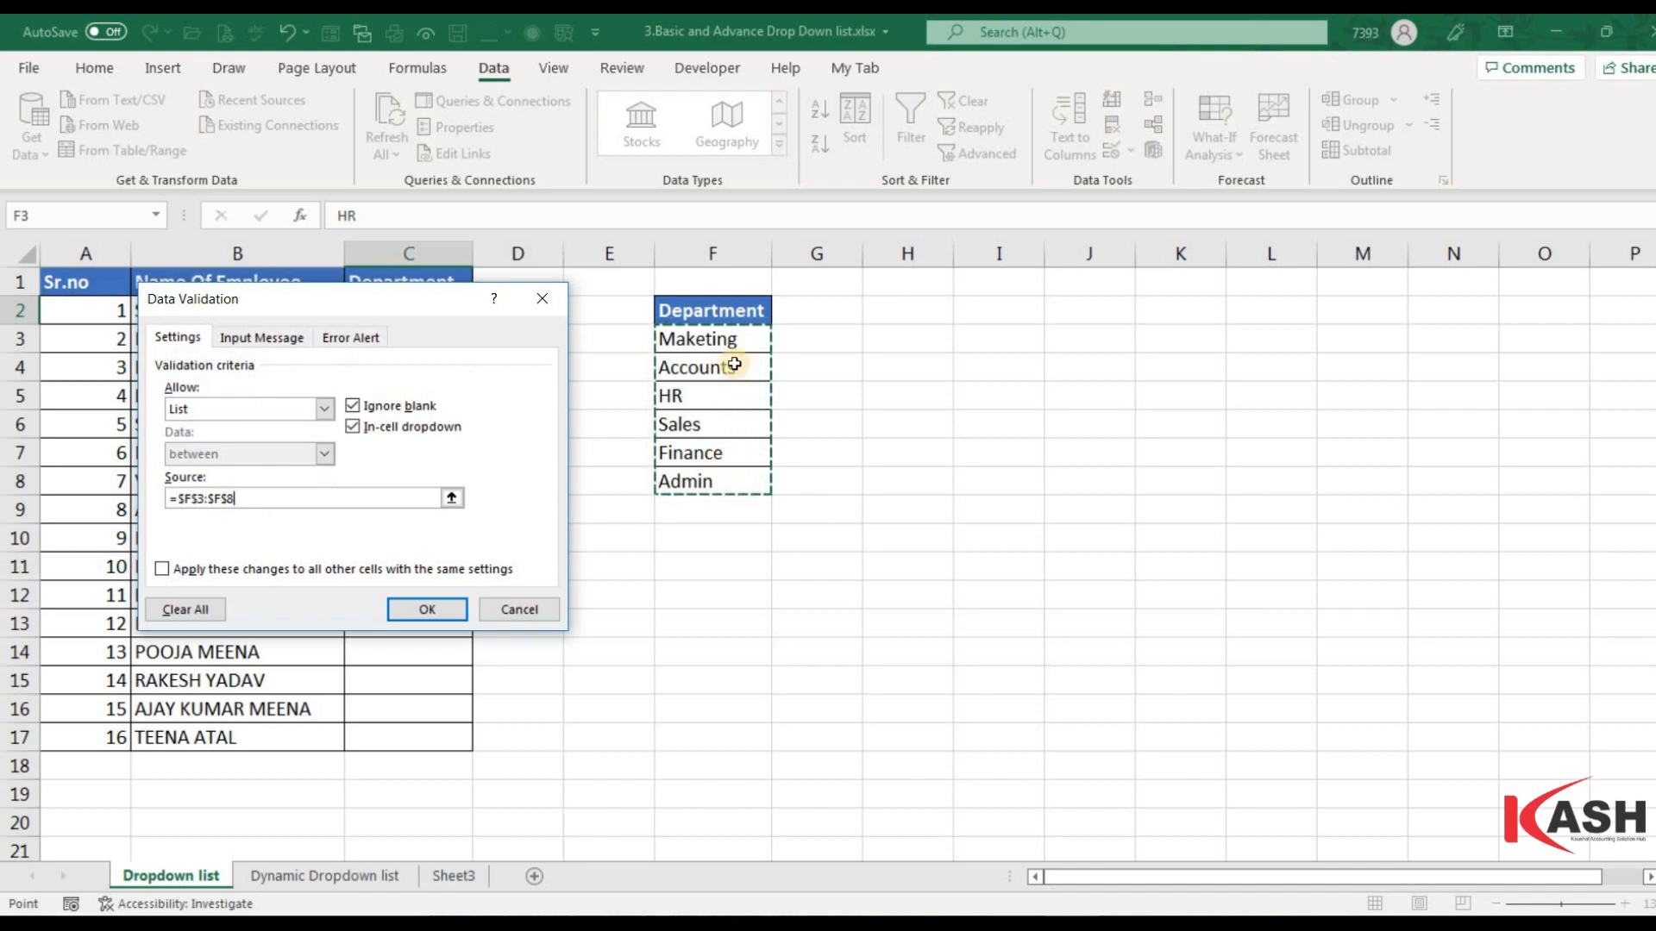
pyautogui.moveTo(729, 341); pyautogui.dragTo(717, 559)
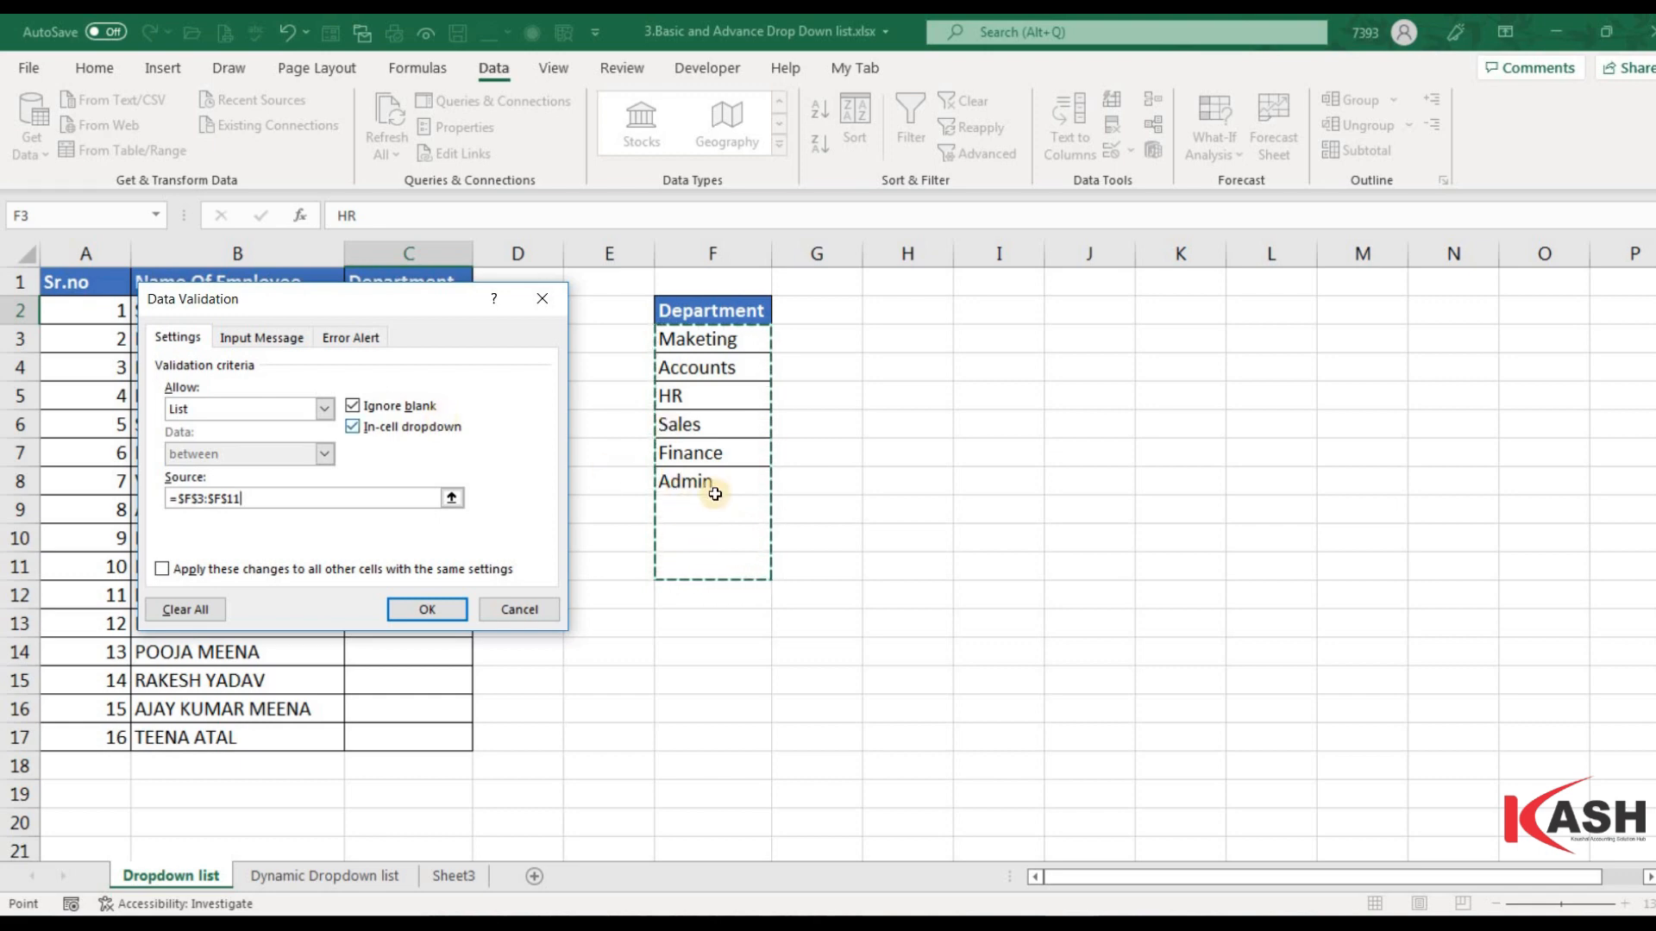
pyautogui.click(434, 612)
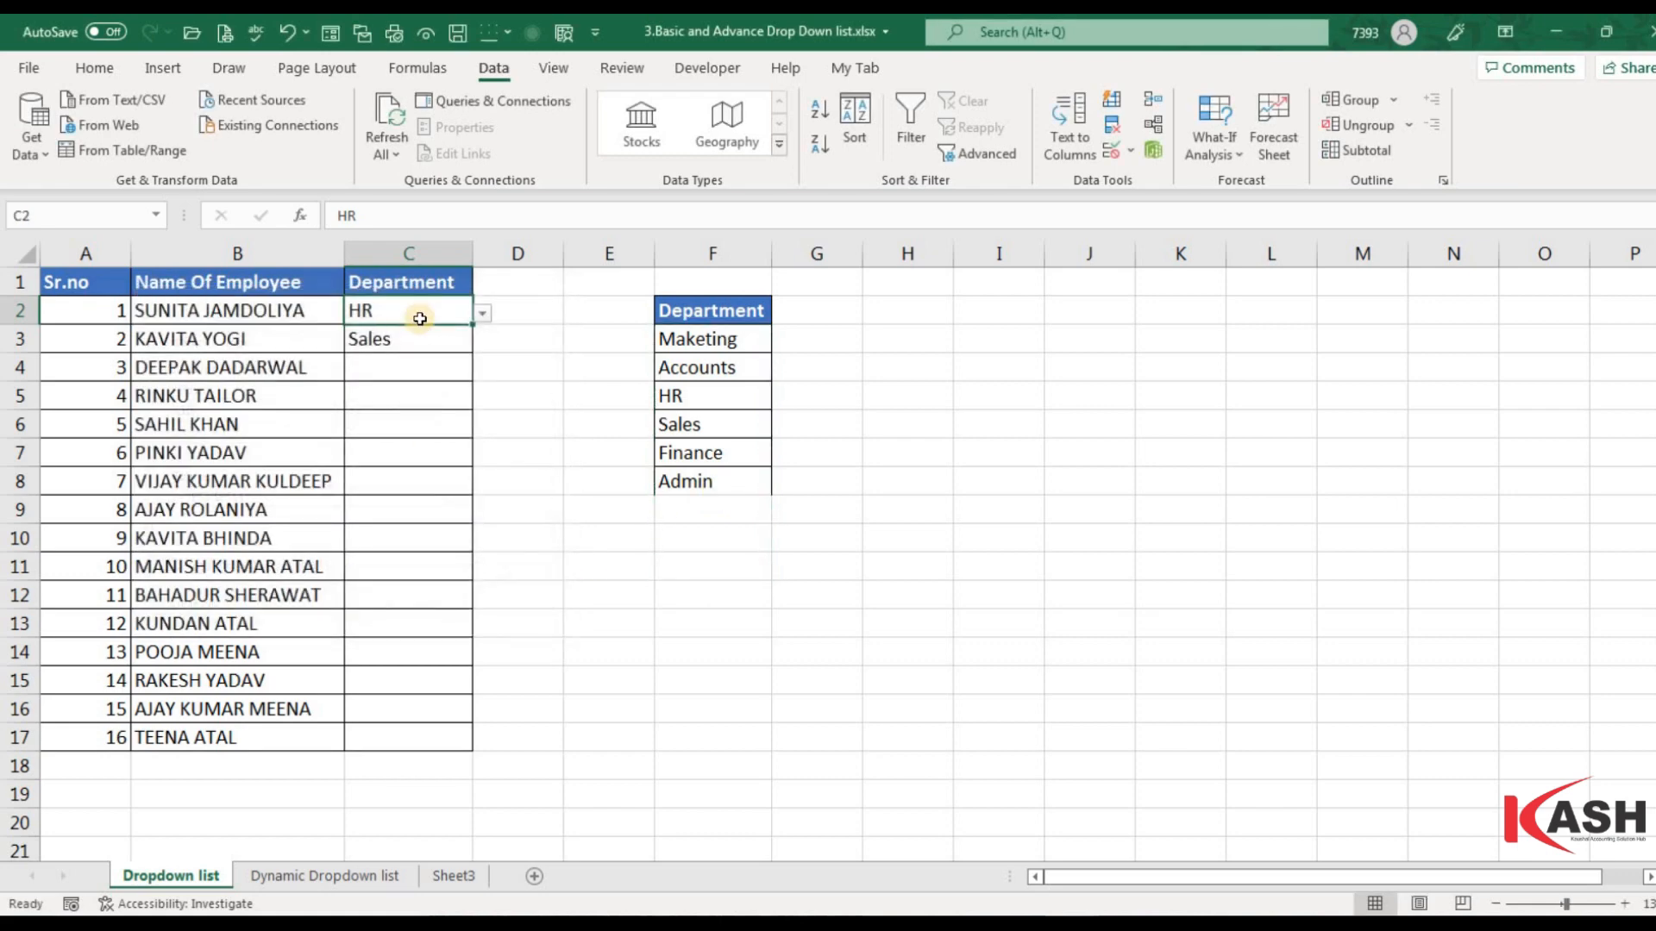
# - Copy cell C2 and paste only its validation with the extended source range onto Department cells C3:C17
pyautogui.hotkey('ctrl', 'c')
pyautogui.moveTo(409, 339); pyautogui.dragTo(411, 738)
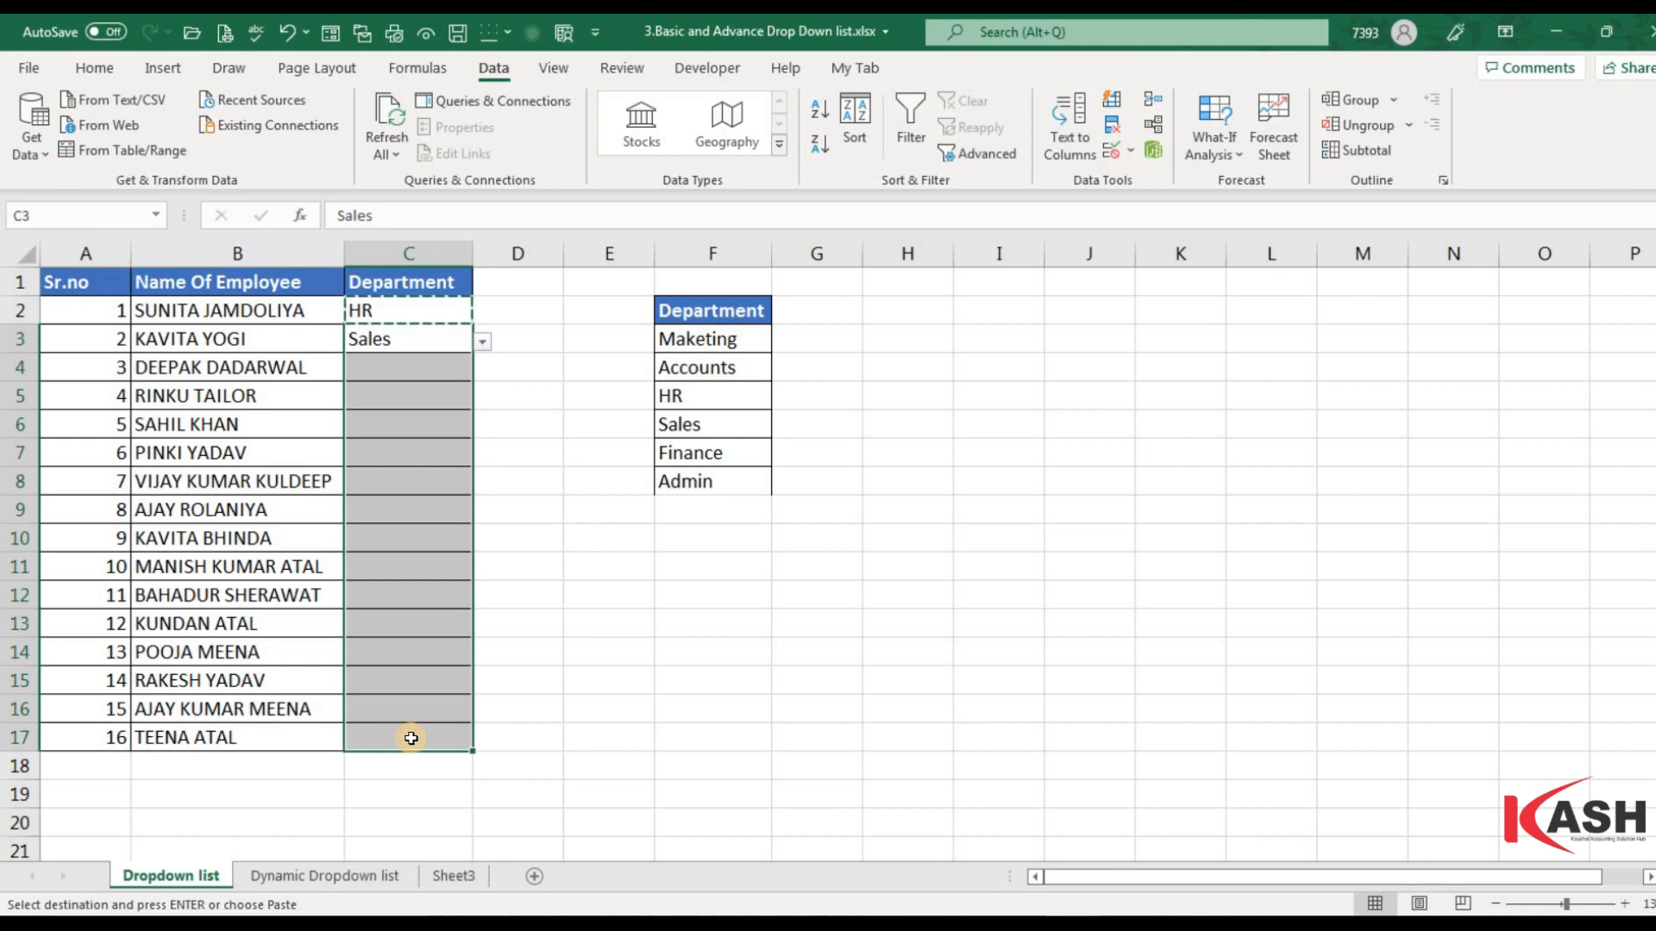
pyautogui.hotkey('ctrl', 'alt', 'v')
pyautogui.click(177, 452)
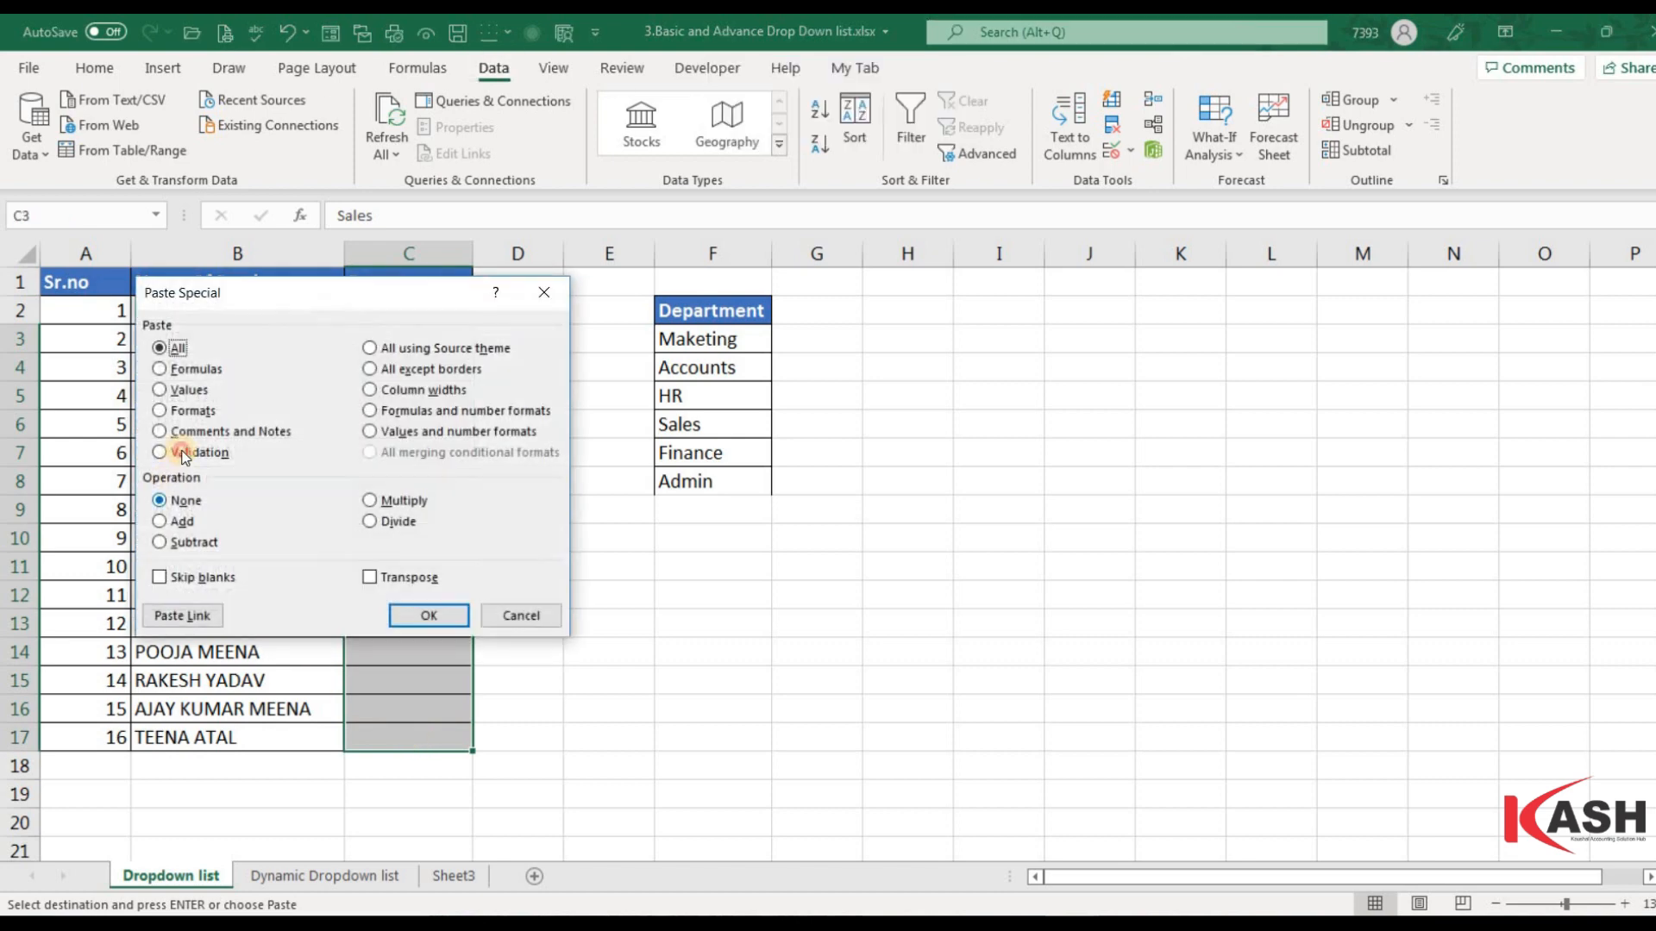
pyautogui.click(444, 617)
# - Choose Admin from the department drop-down list in cell C5
pyautogui.click(452, 396)
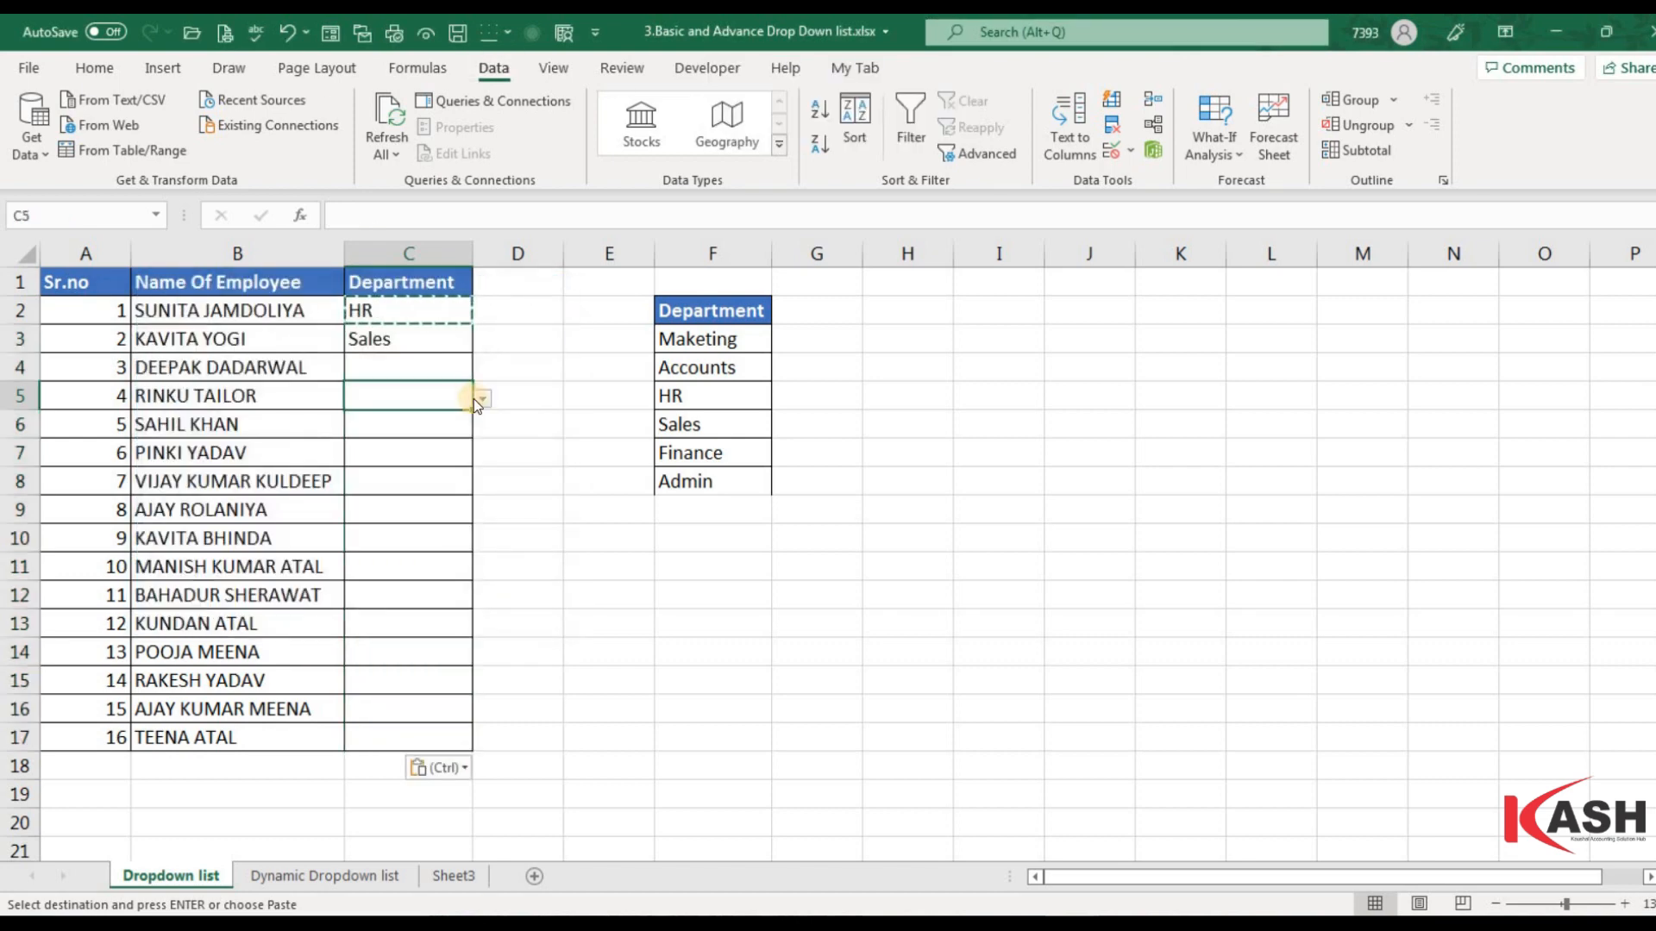
pyautogui.click(480, 399)
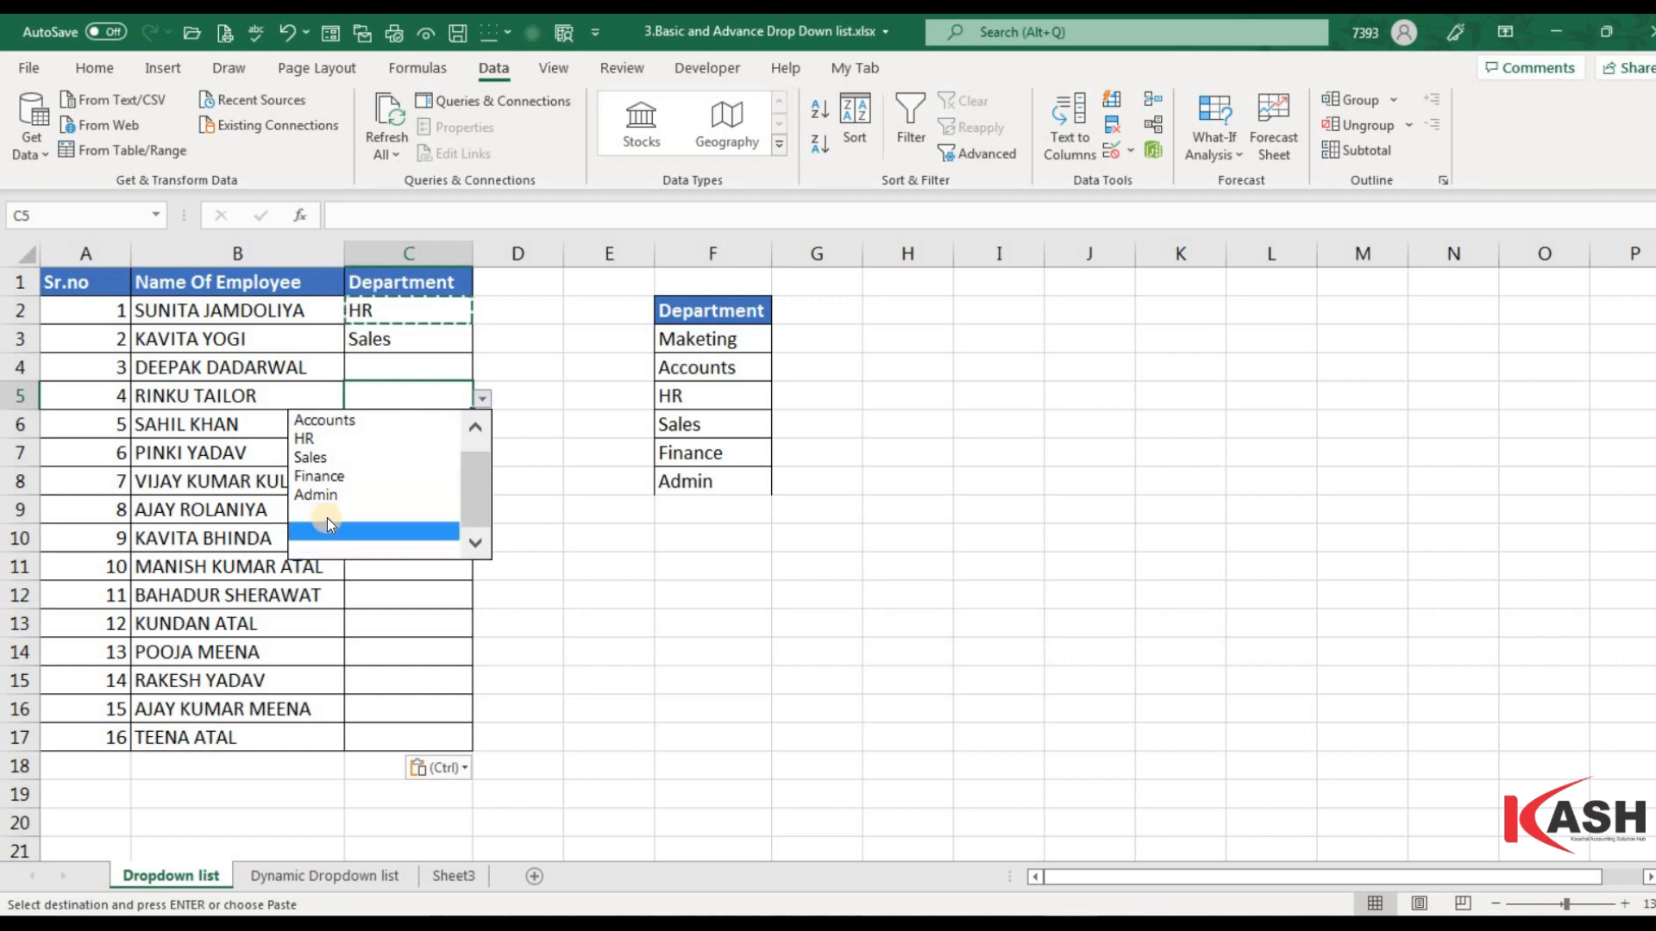
pyautogui.click(481, 399)
pyautogui.click(480, 398)
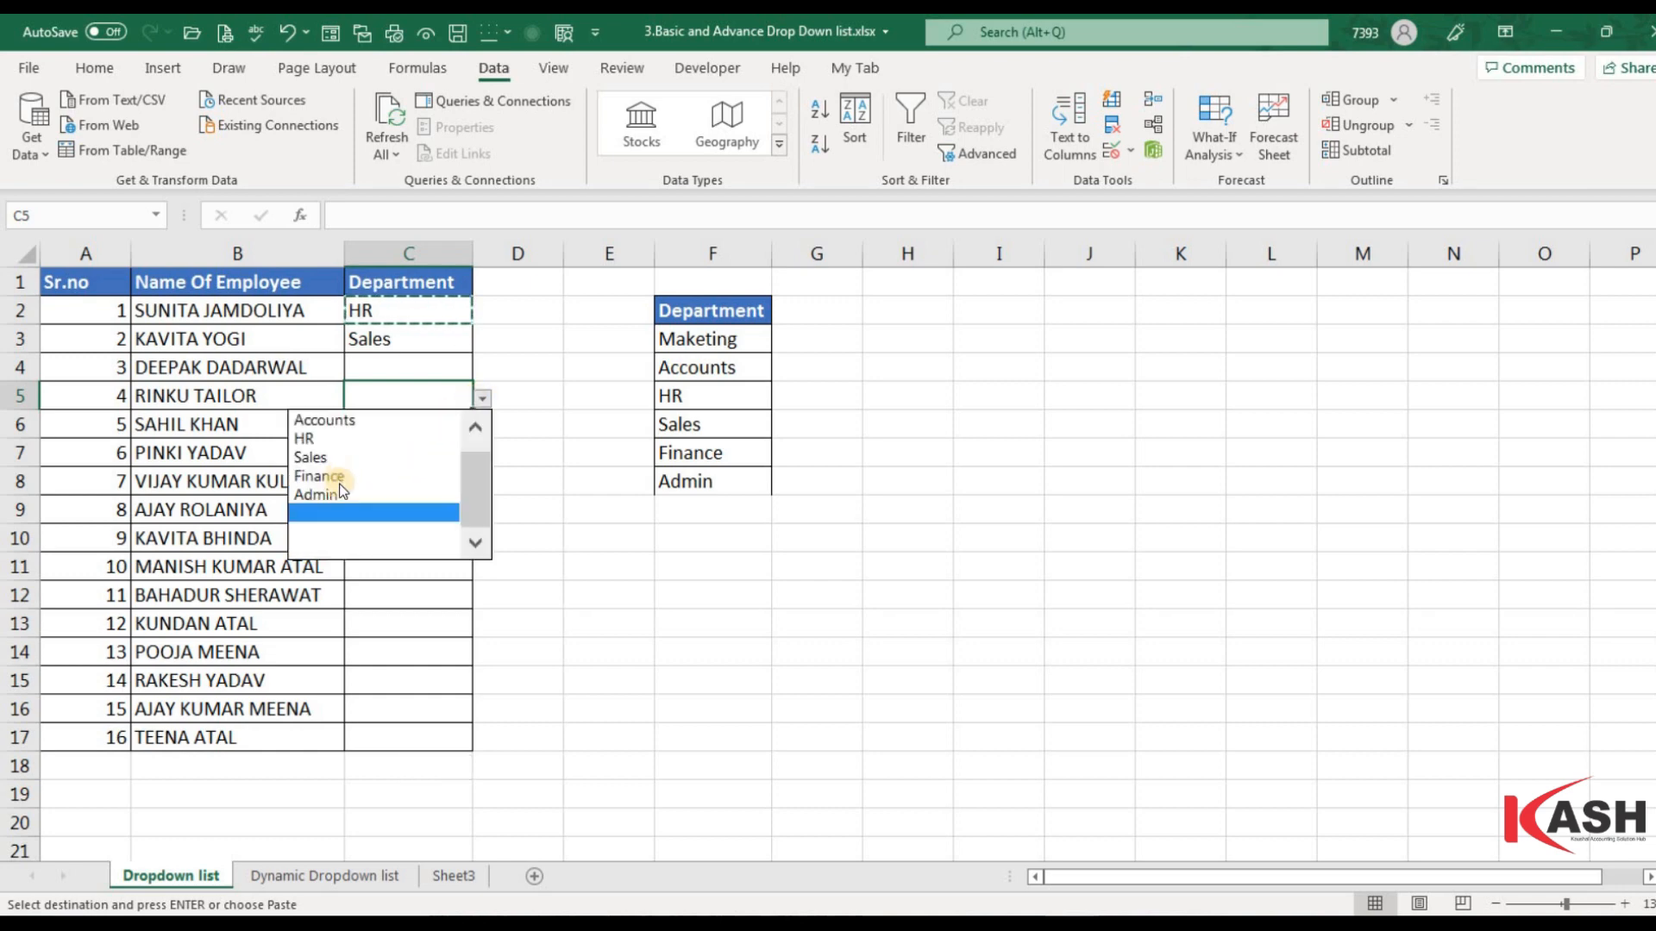
pyautogui.click(337, 494)
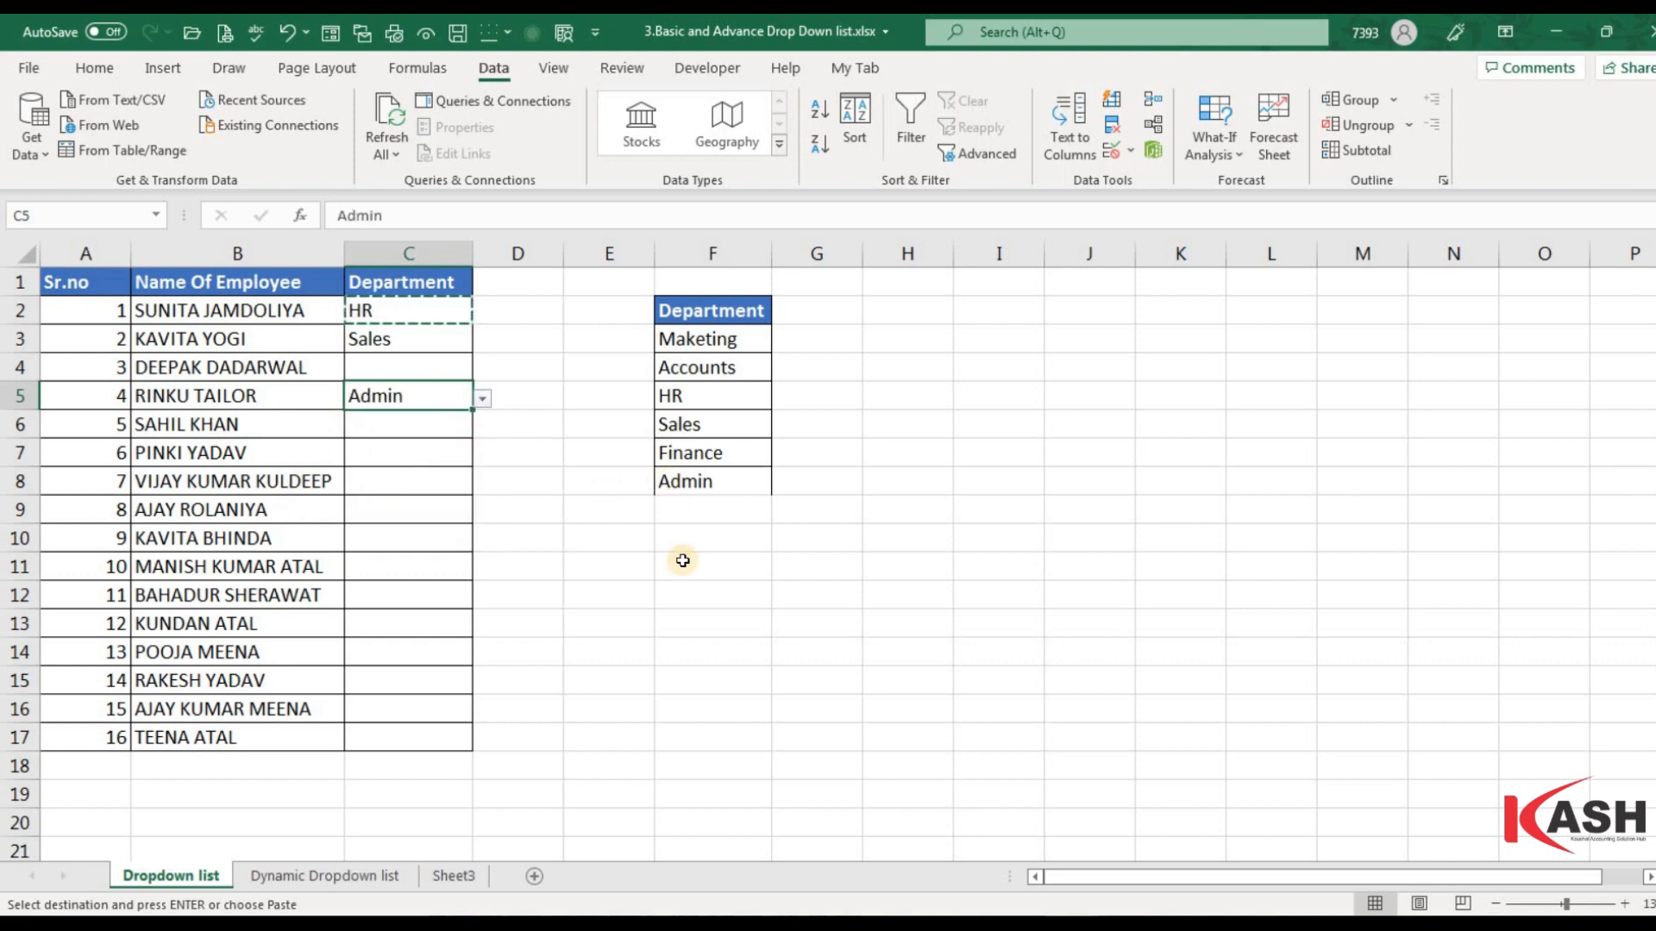
# - Convert the department list F2:F8, including its header row, into a table
pyautogui.moveTo(710, 336); pyautogui.dragTo(725, 492)
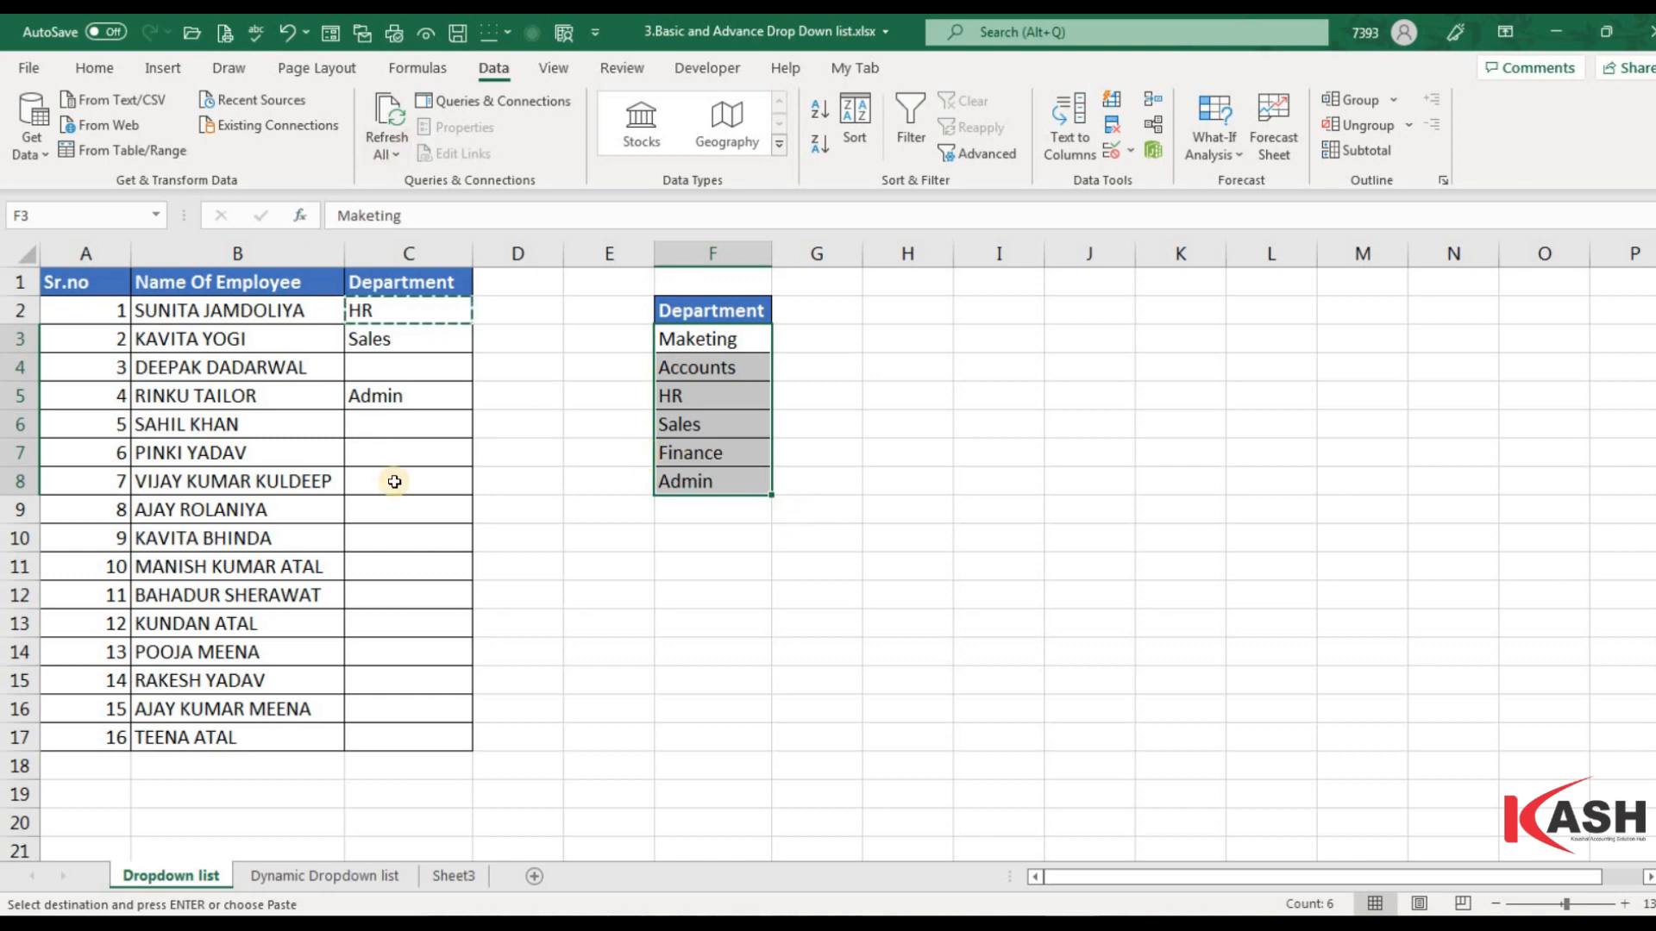
pyautogui.click(412, 353)
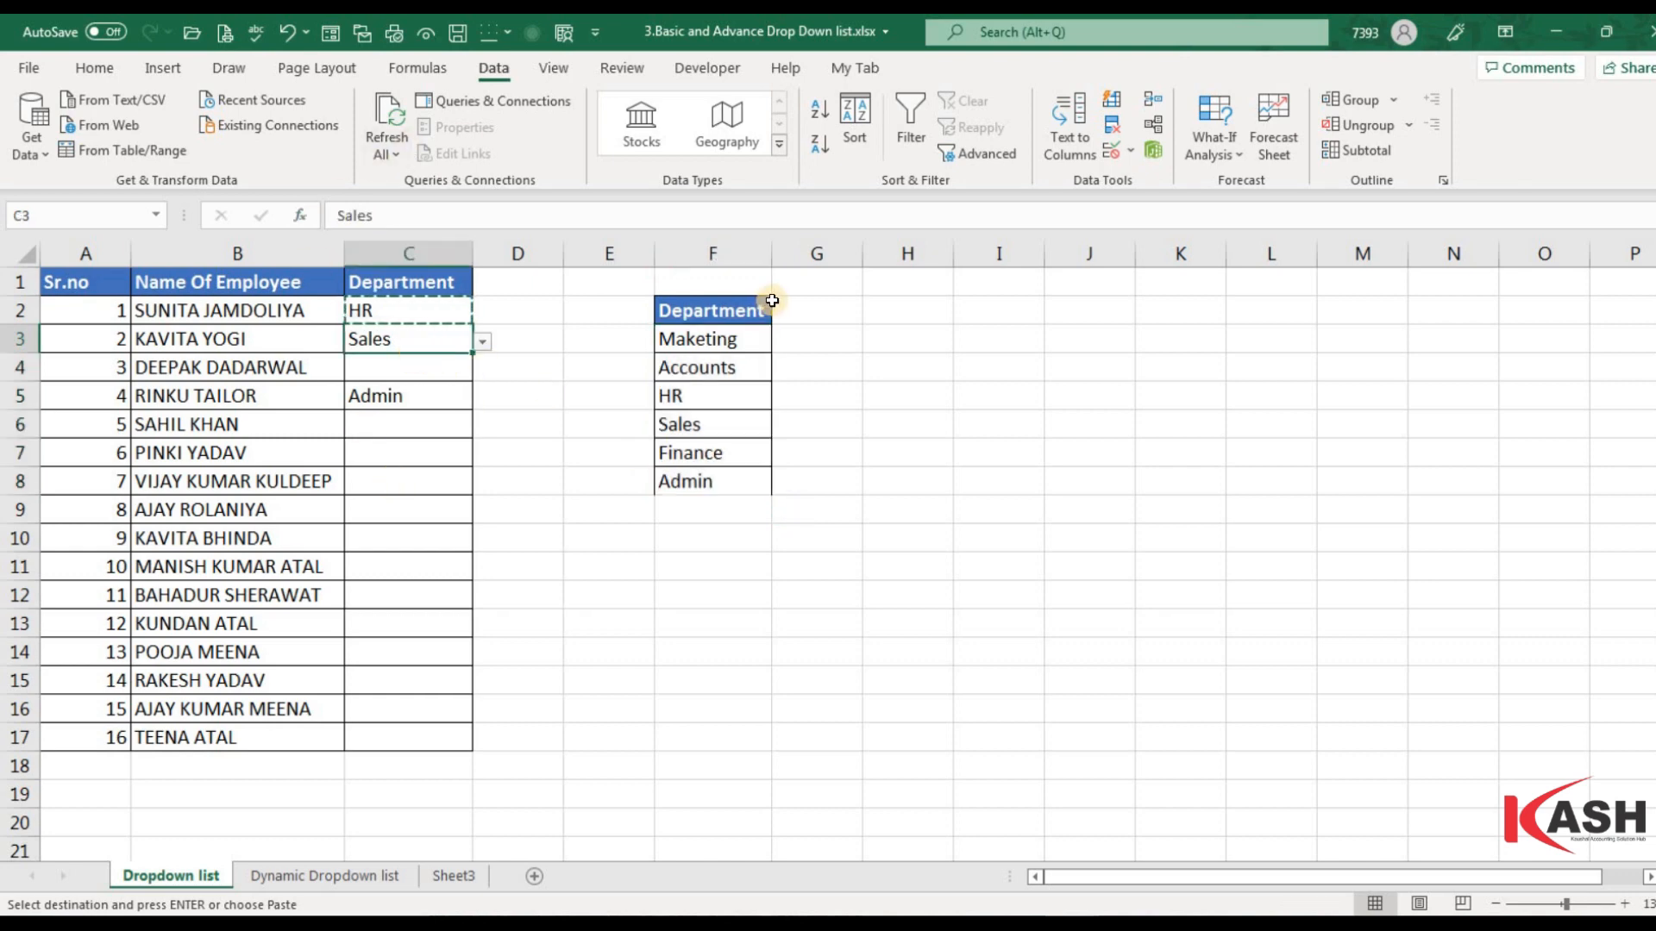
pyautogui.moveTo(712, 310); pyautogui.dragTo(731, 492)
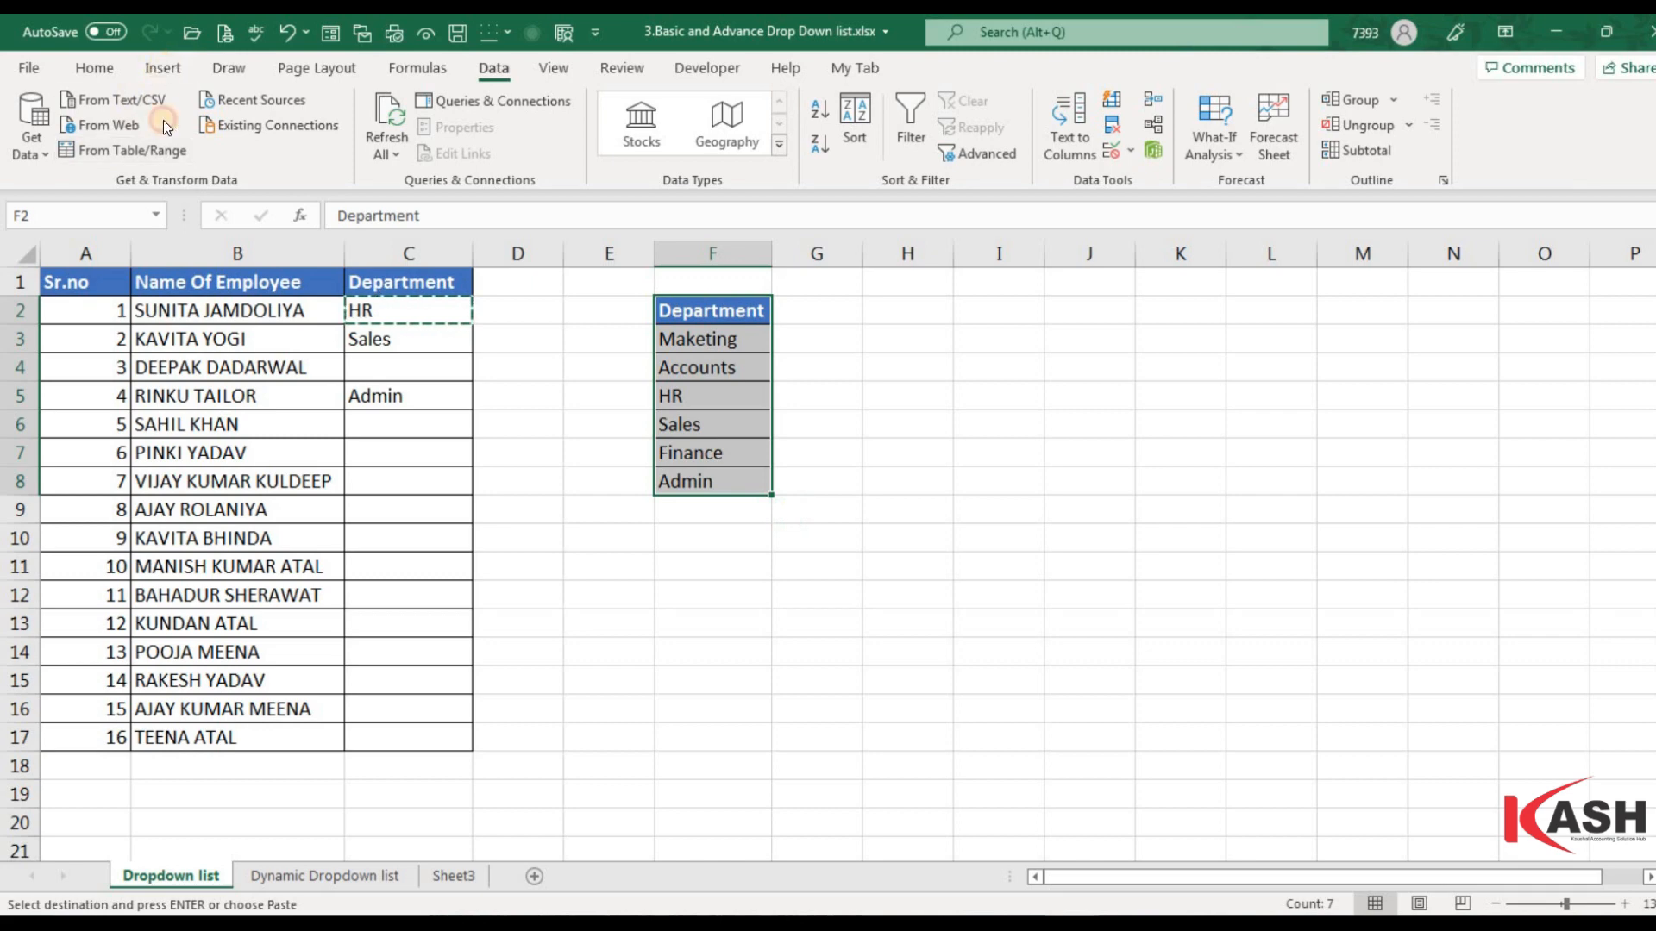
pyautogui.click(160, 69)
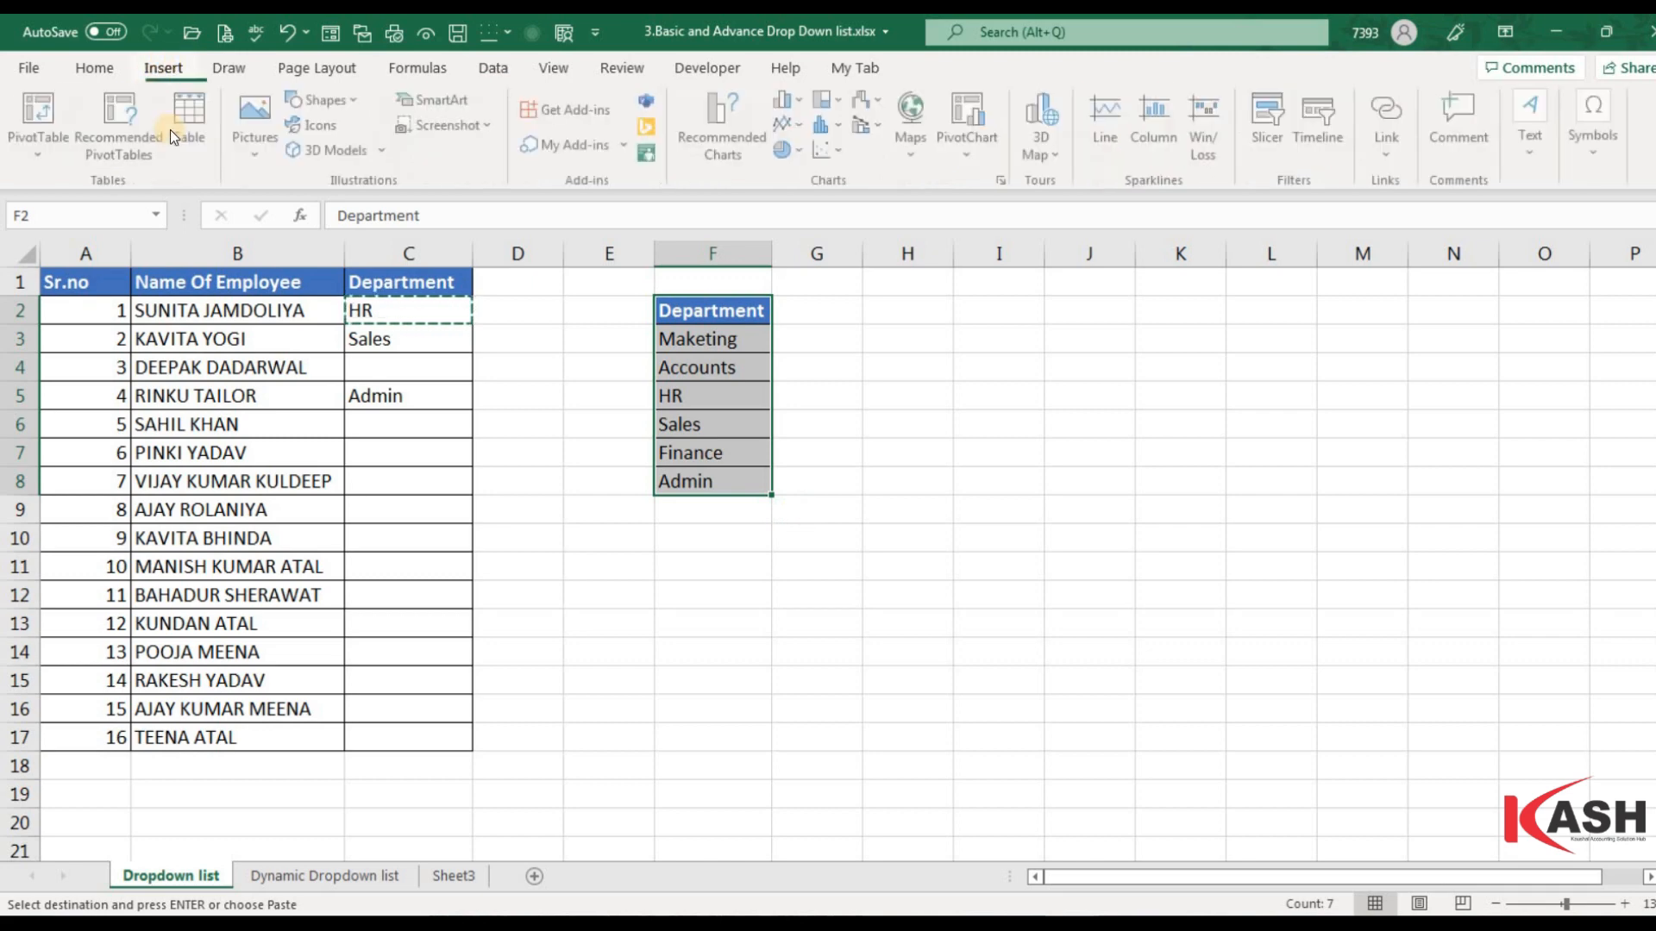
pyautogui.click(188, 138)
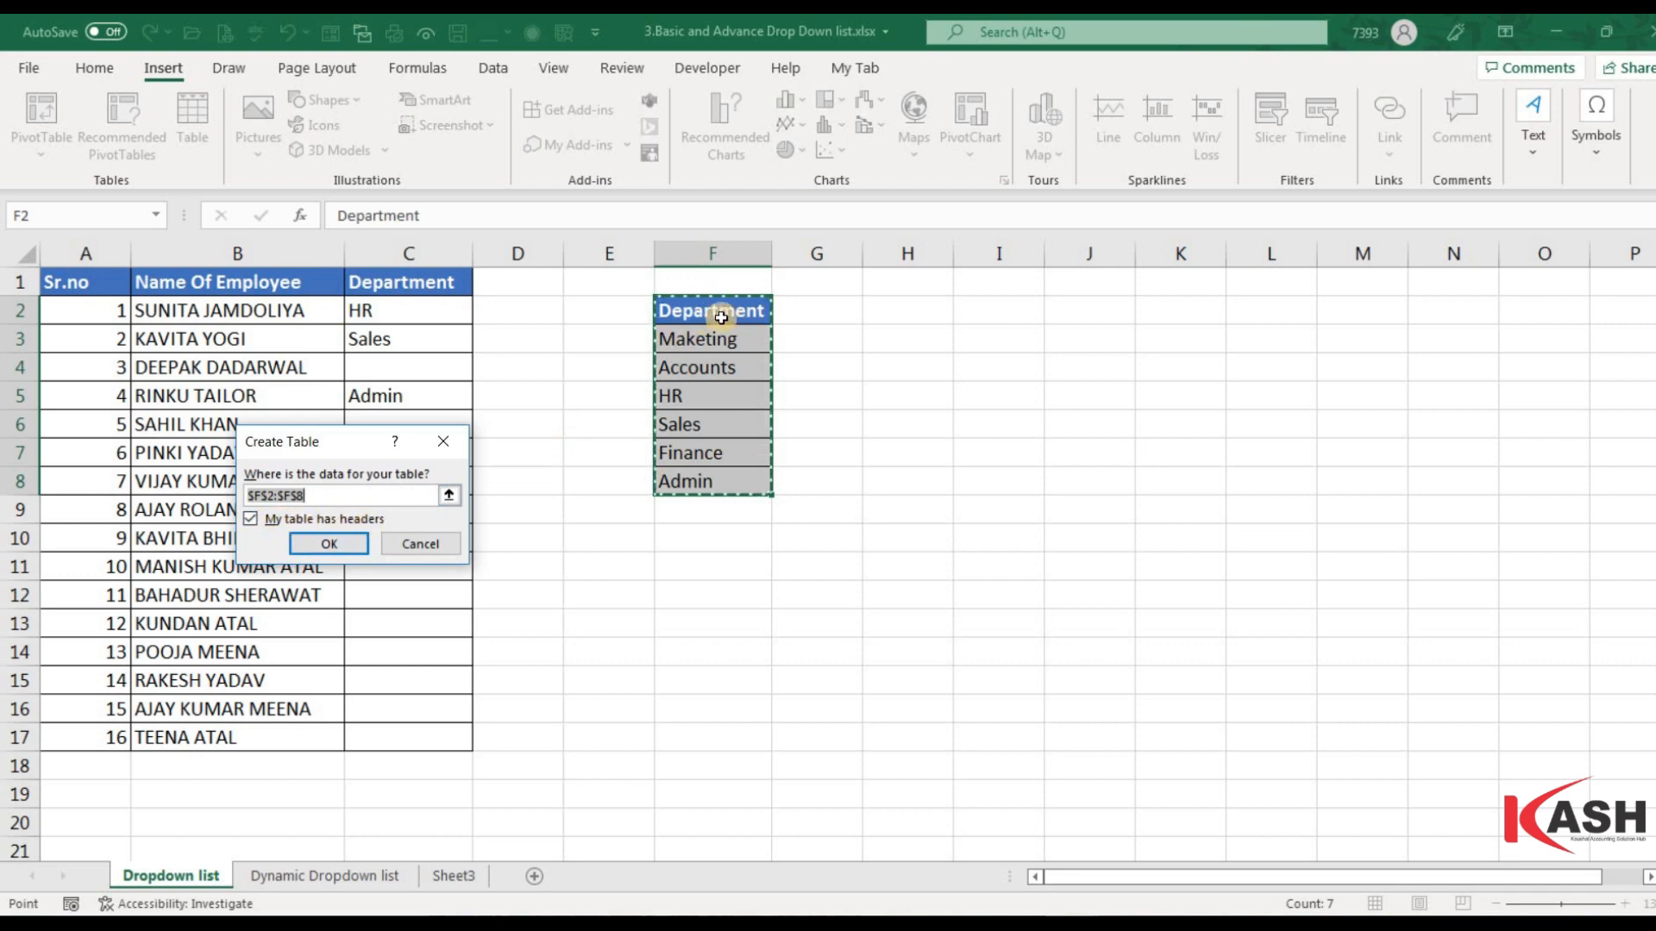
pyautogui.click(328, 543)
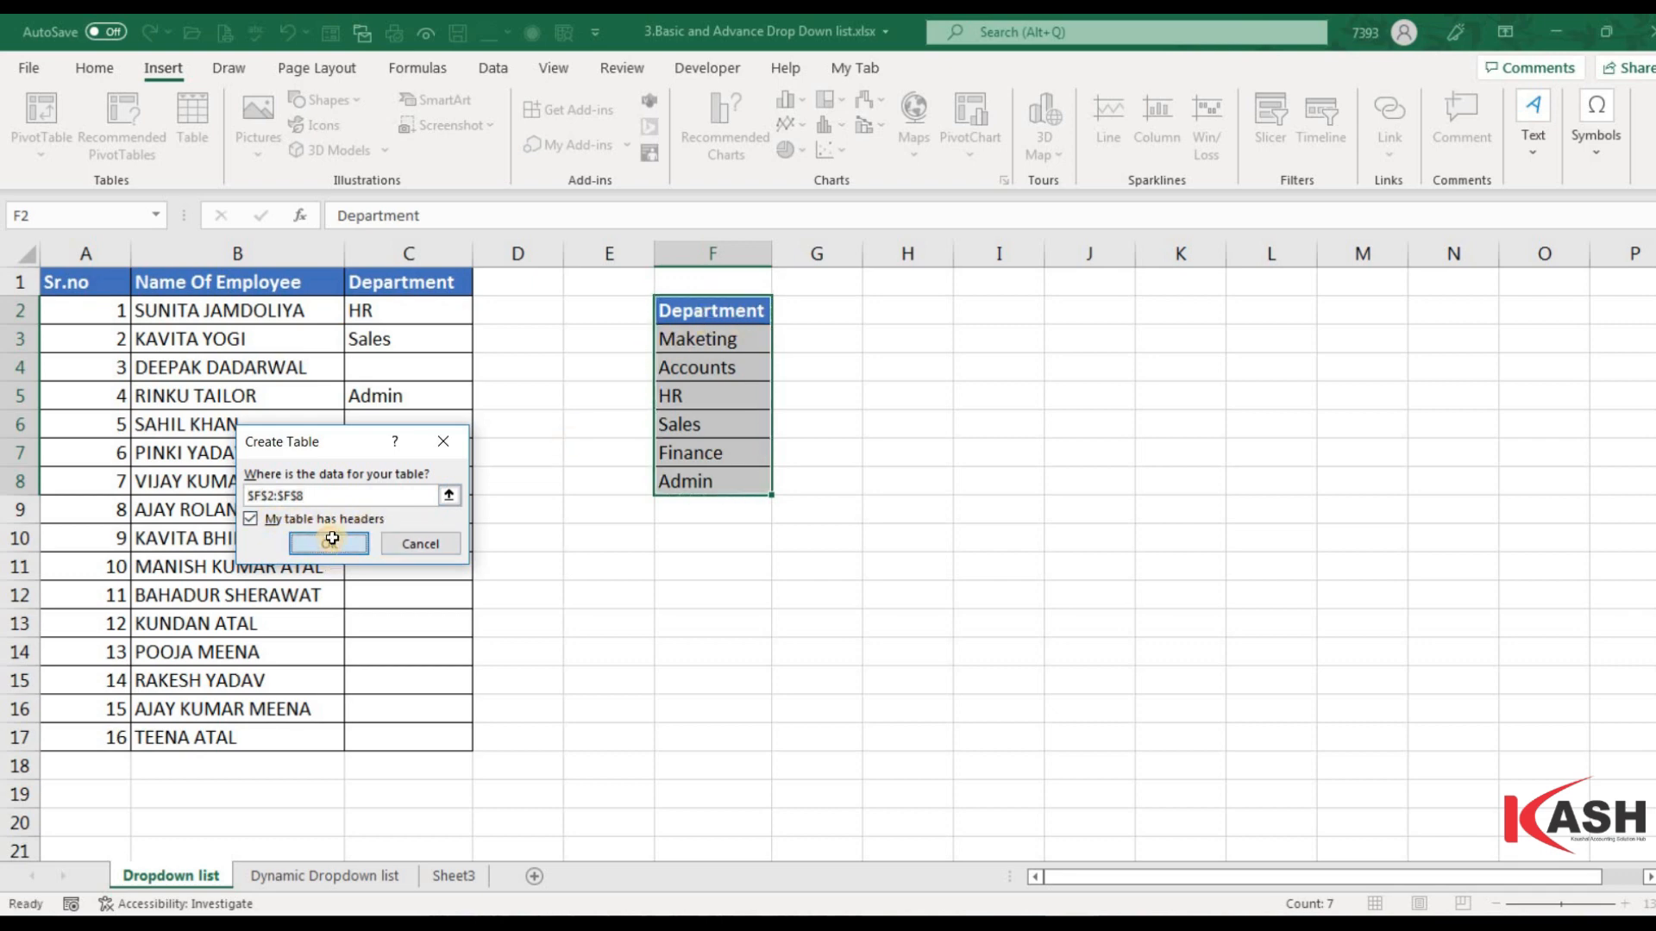
pyautogui.click(703, 478)
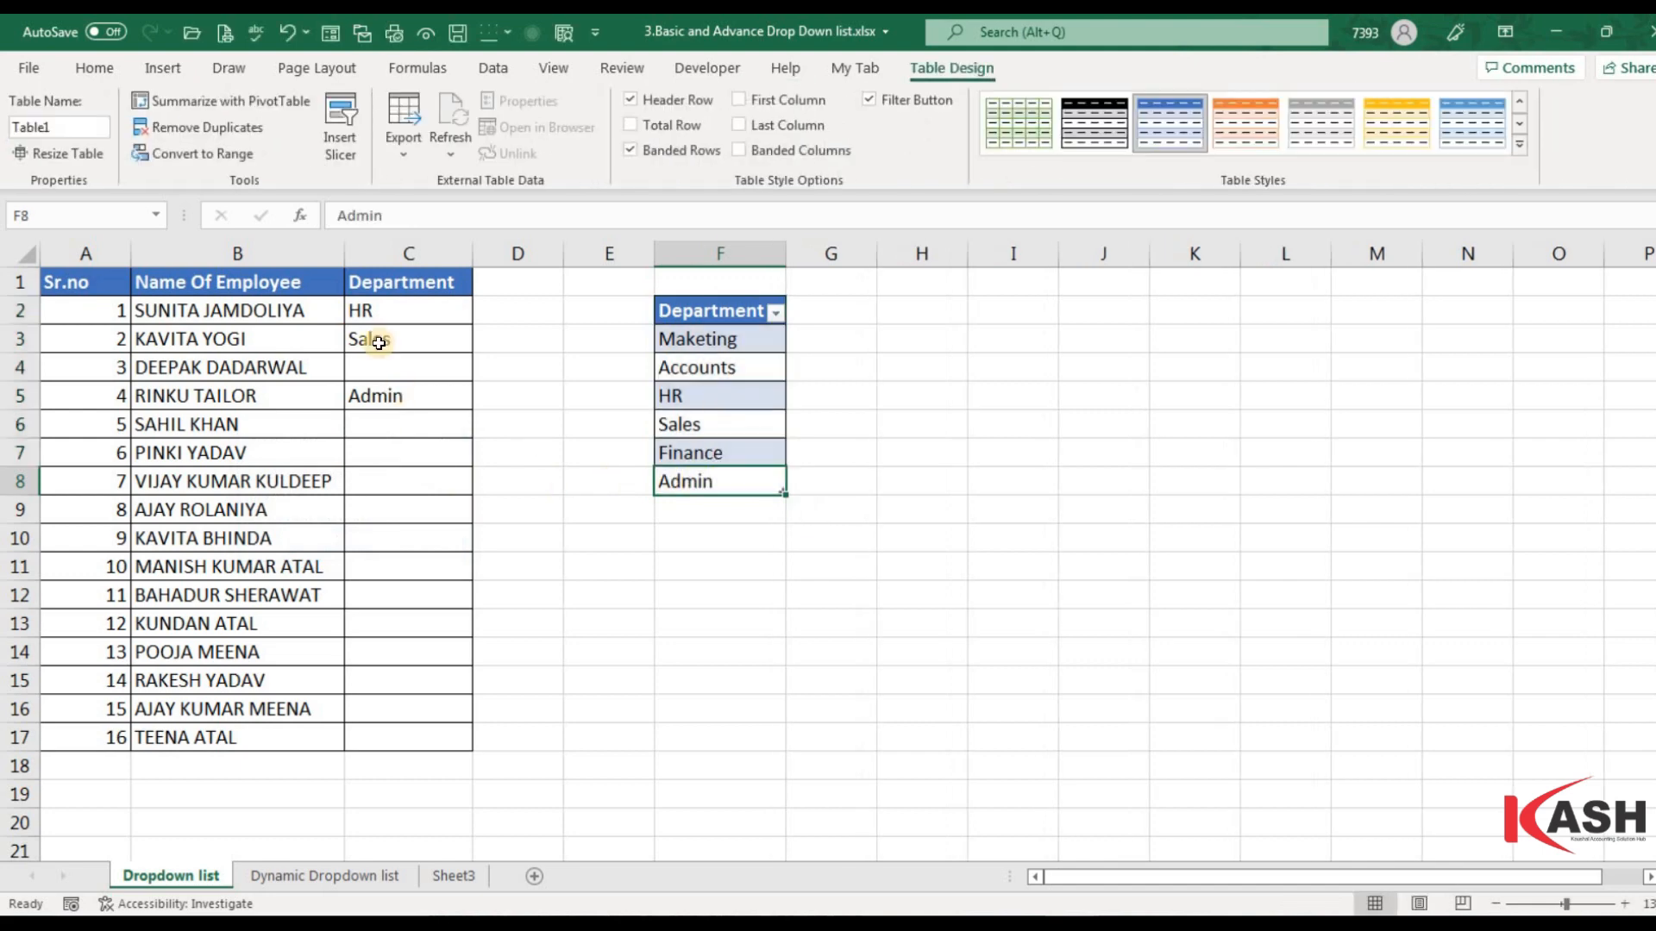
# - Set the list source in cell C2's data validation to the table's department entries, =$F$3:$F$8
pyautogui.click(461, 313)
pyautogui.click(482, 314)
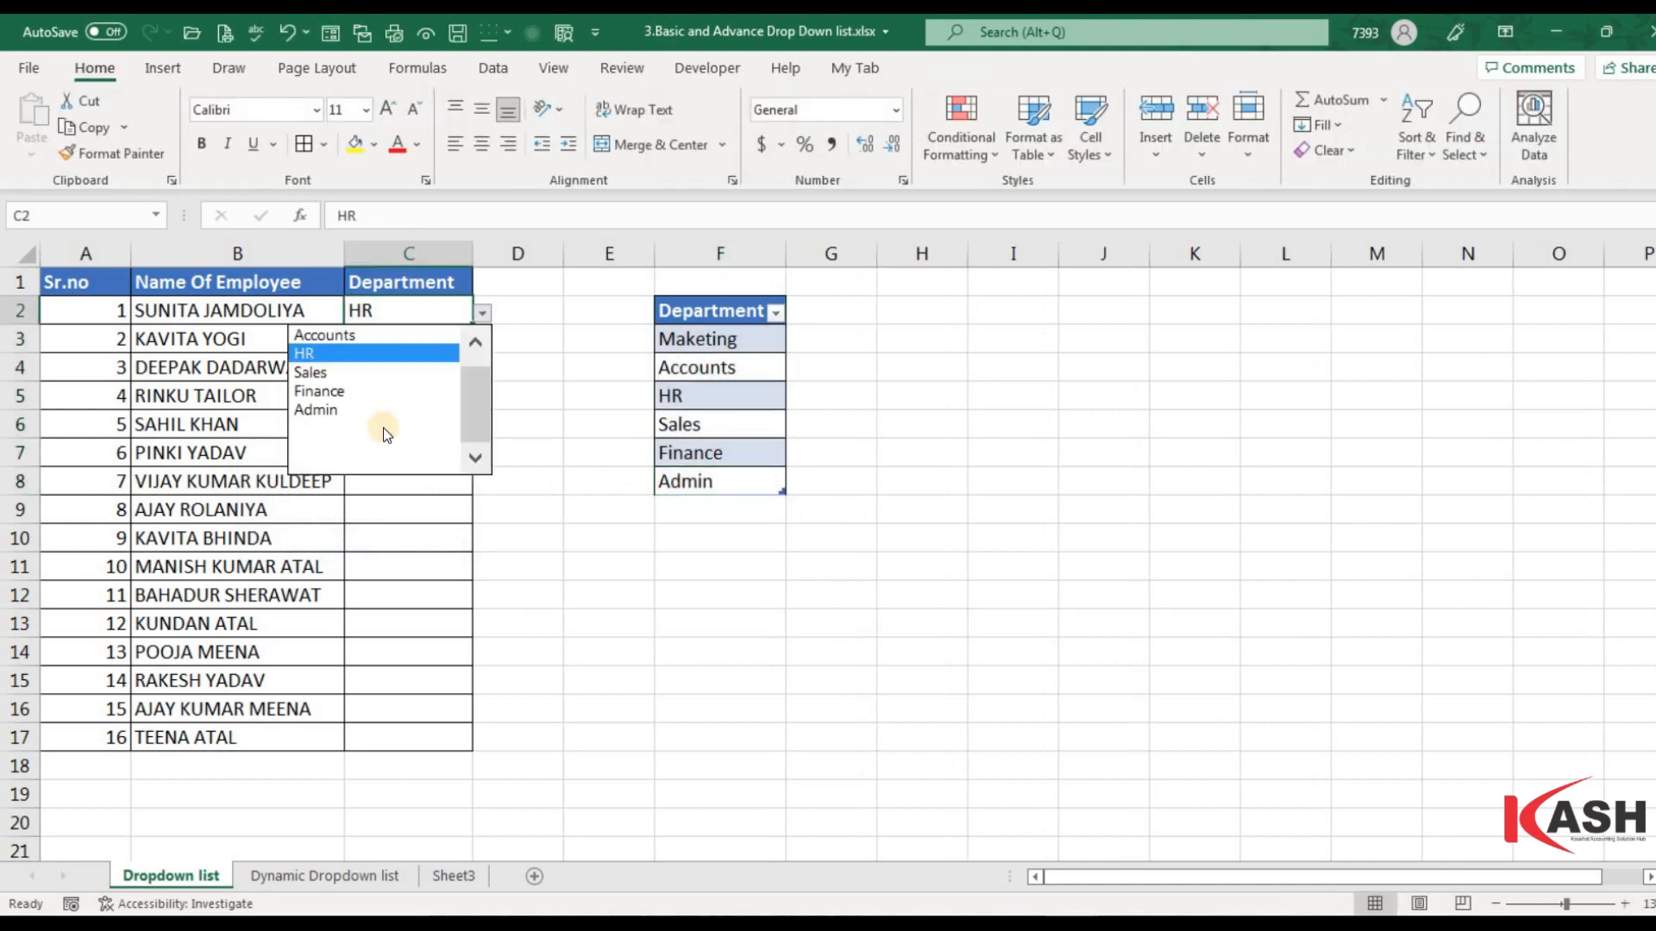
pyautogui.click(426, 312)
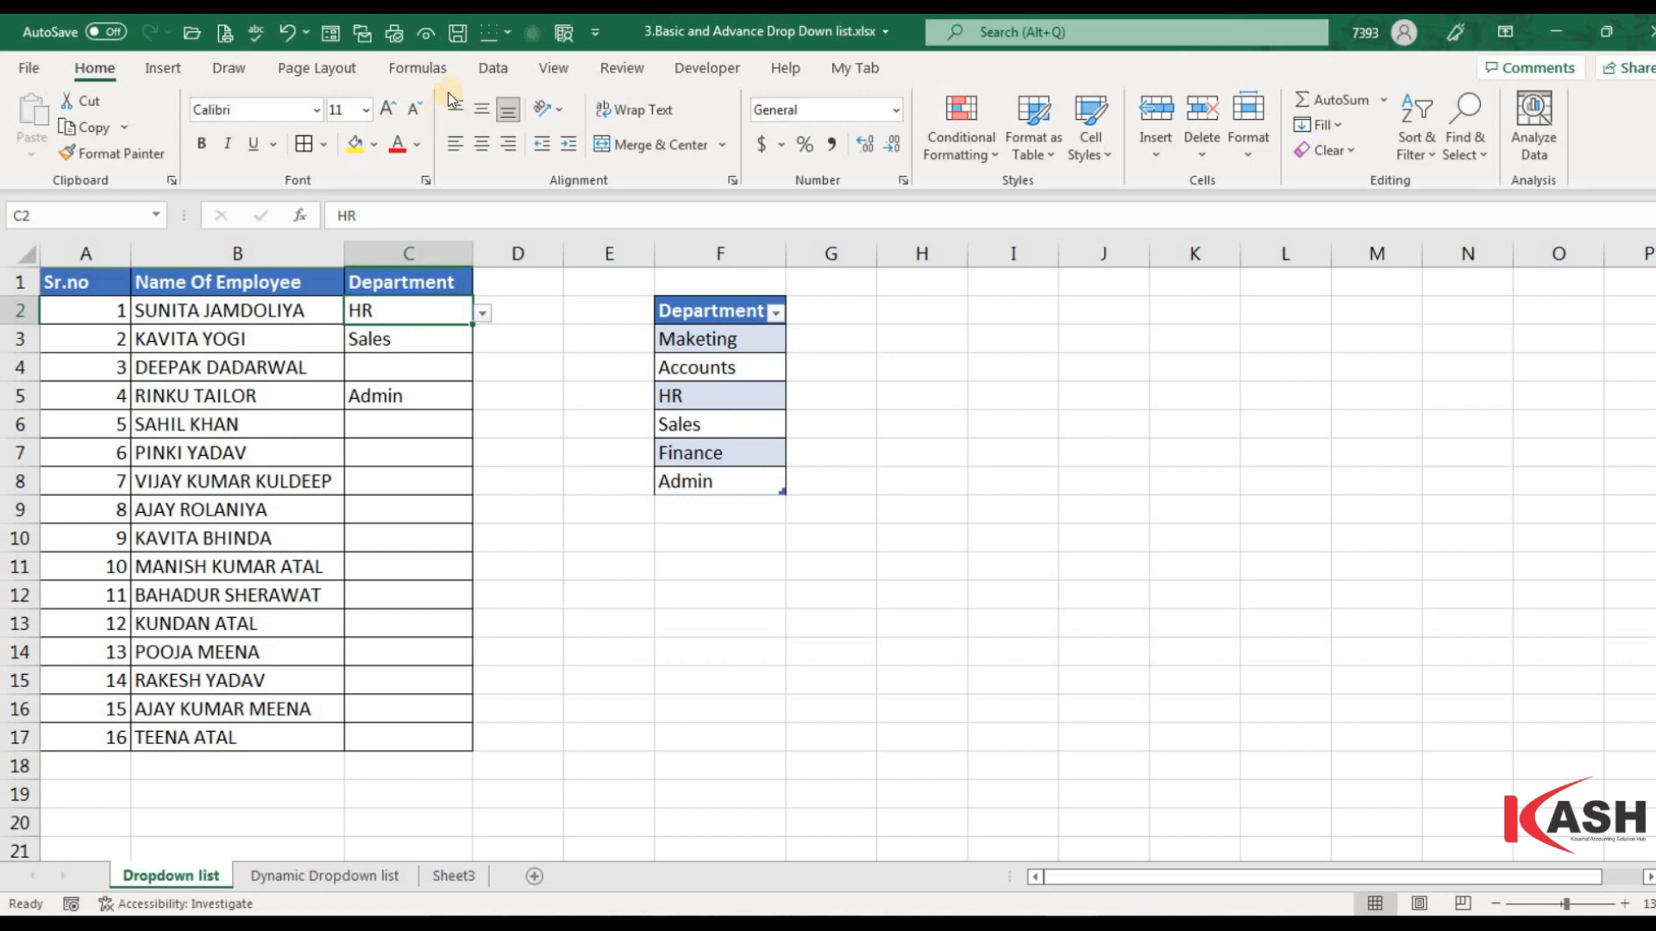
pyautogui.click(488, 67)
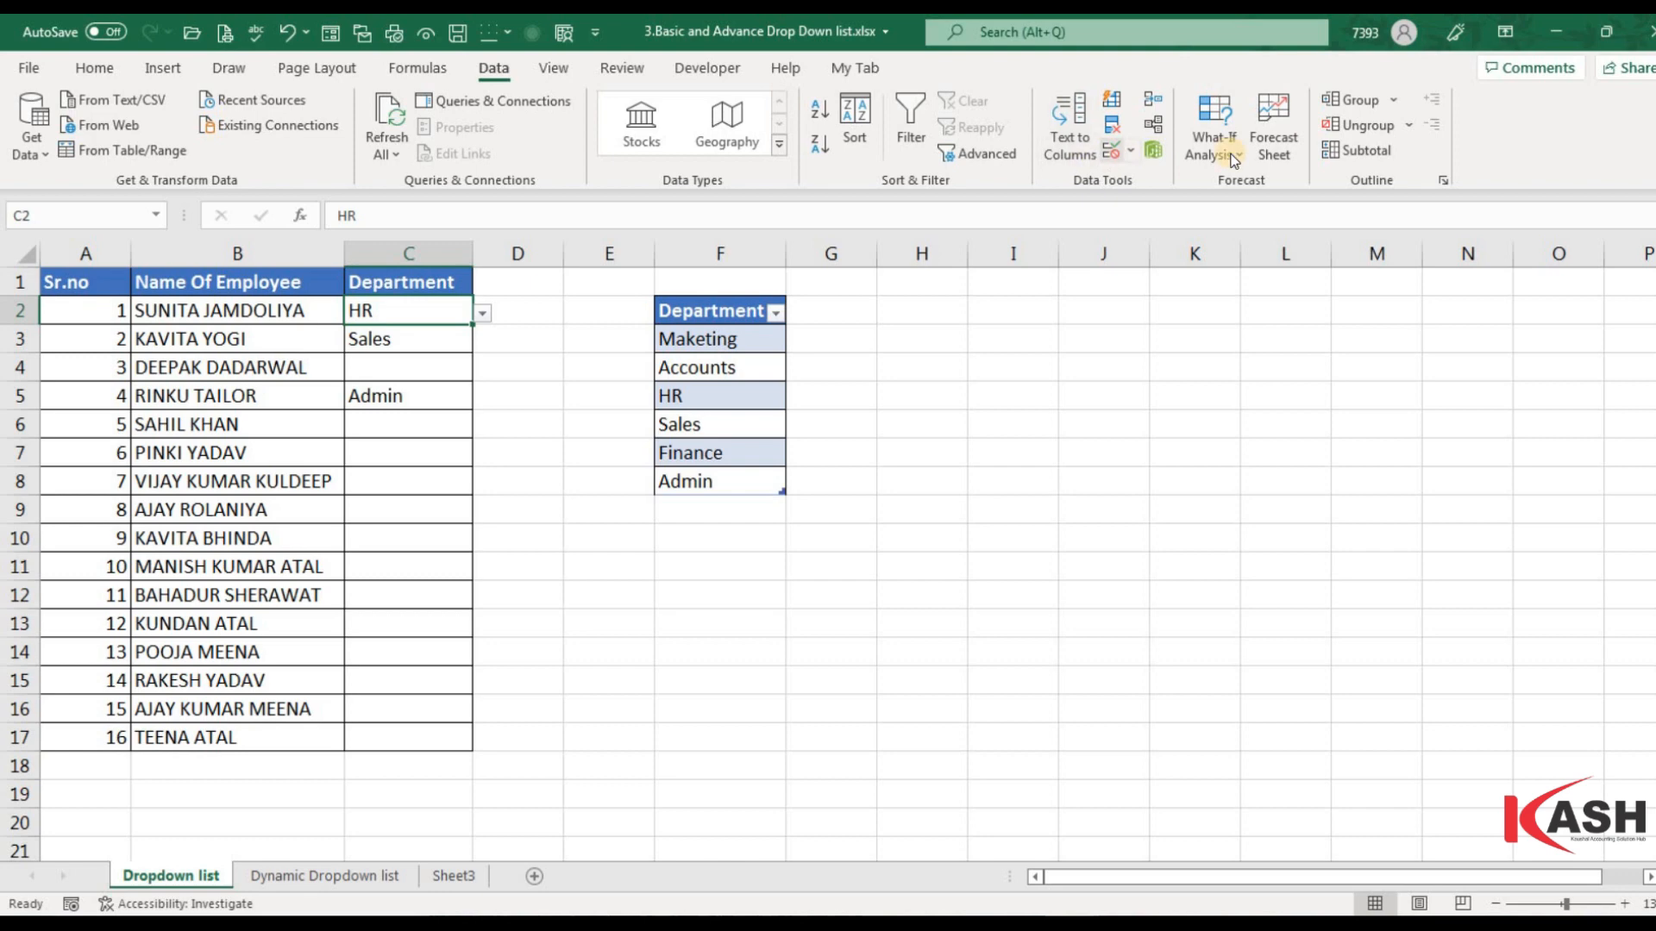
pyautogui.click(1111, 151)
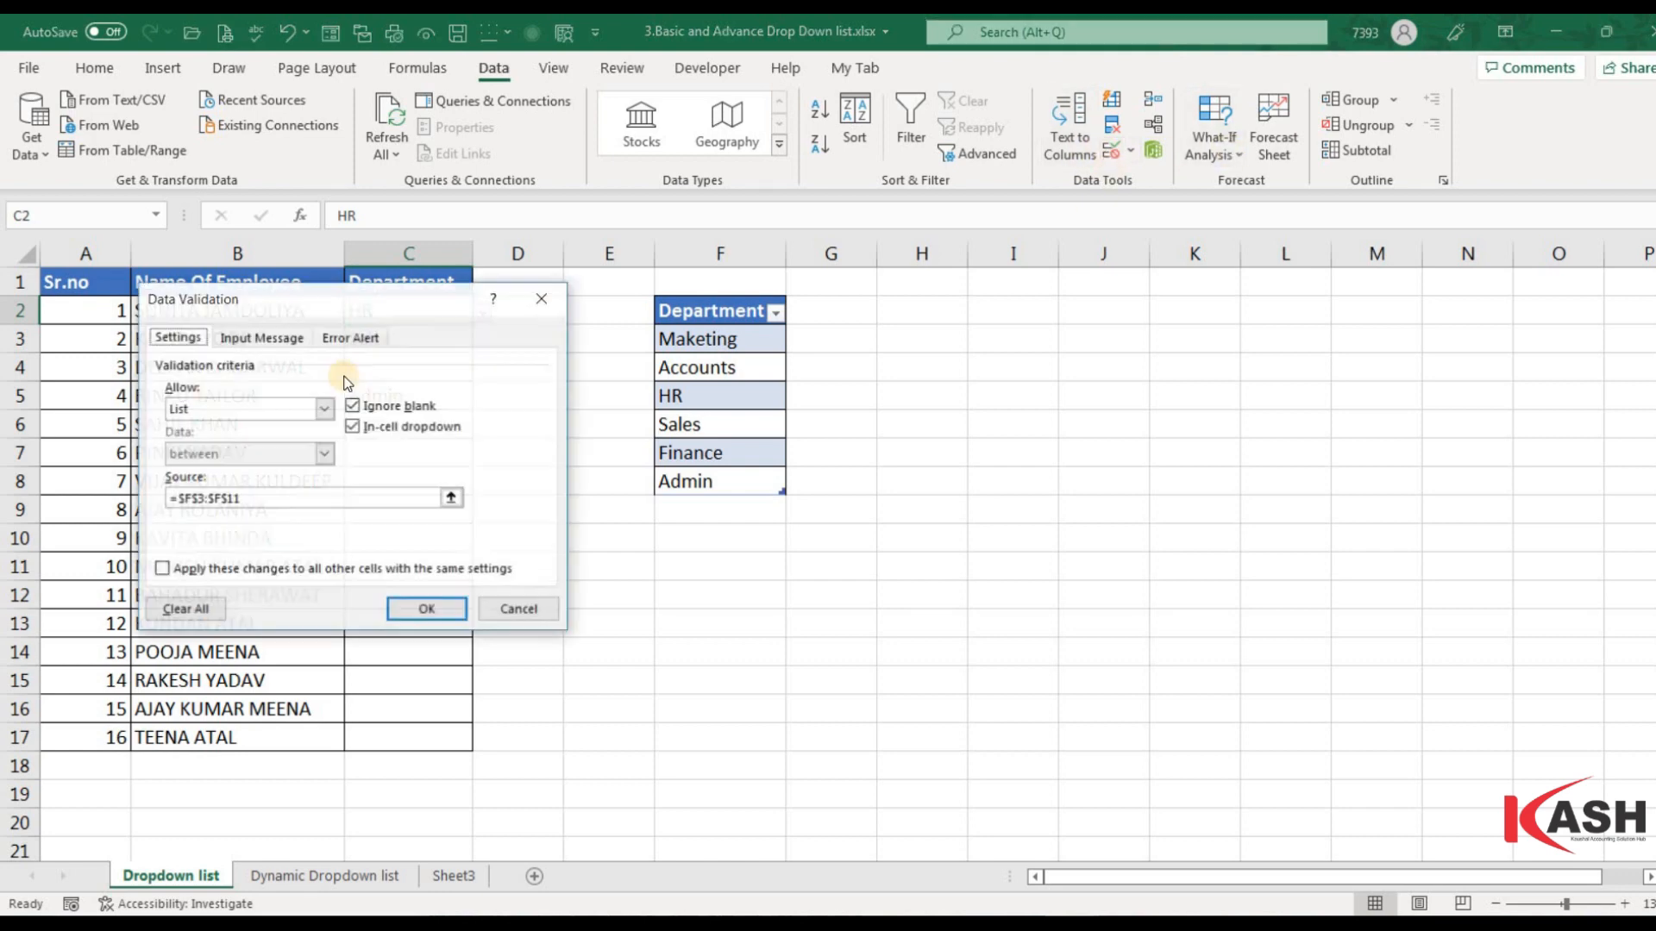
pyautogui.click(259, 498)
pyautogui.moveTo(713, 312); pyautogui.dragTo(714, 489)
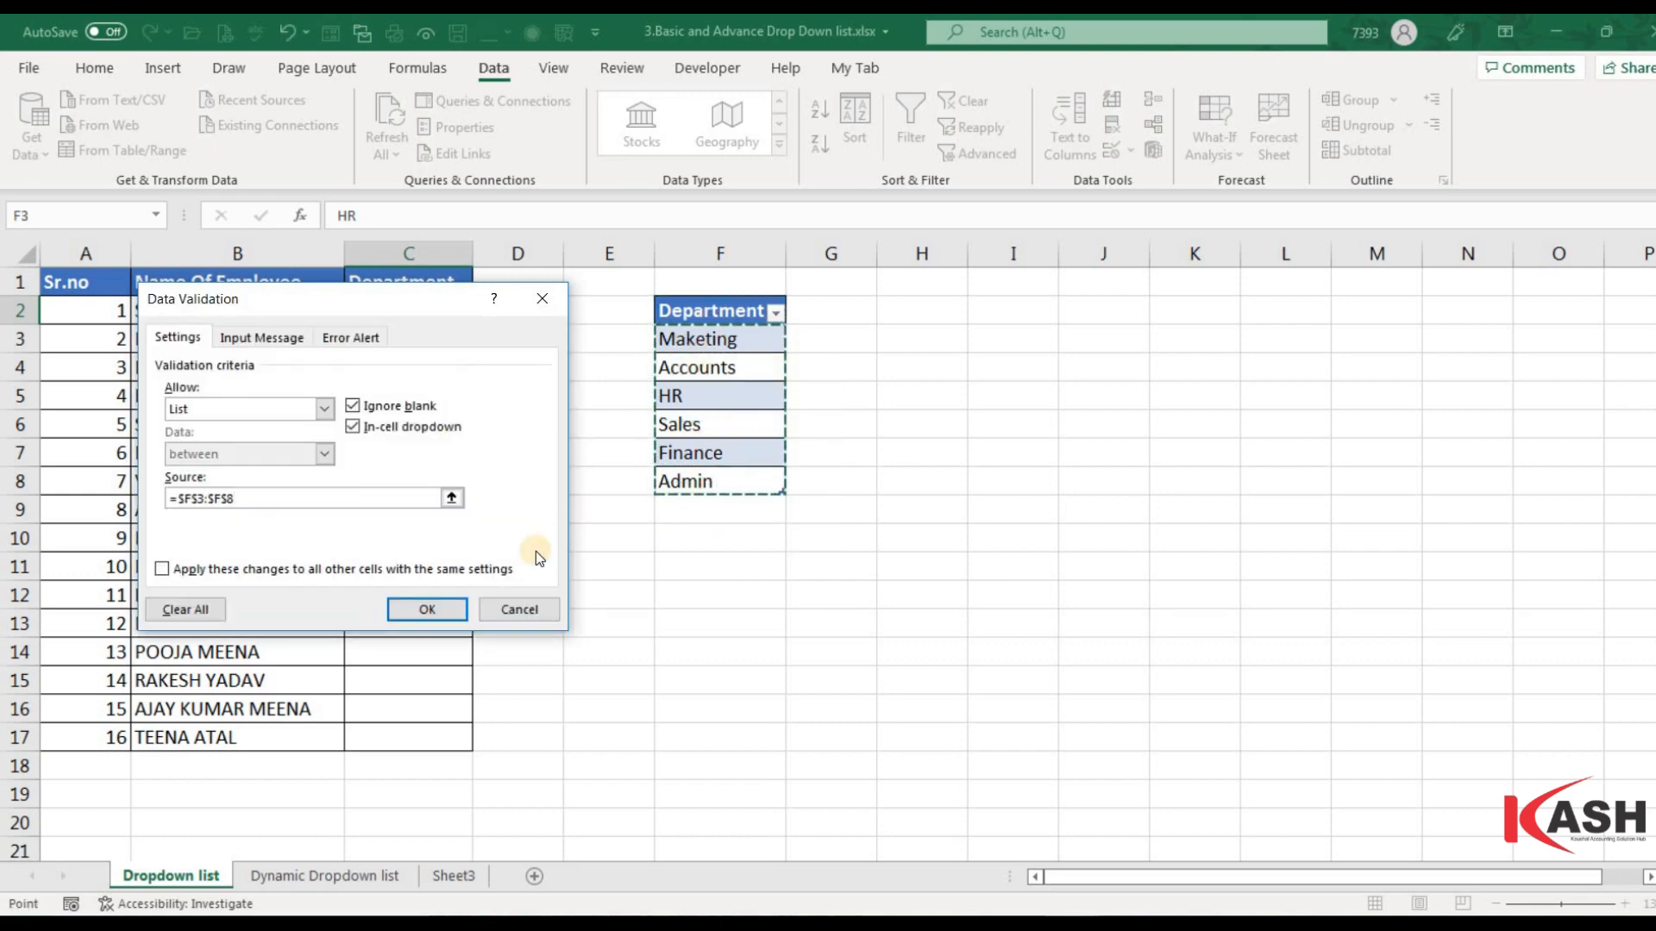
pyautogui.click(442, 605)
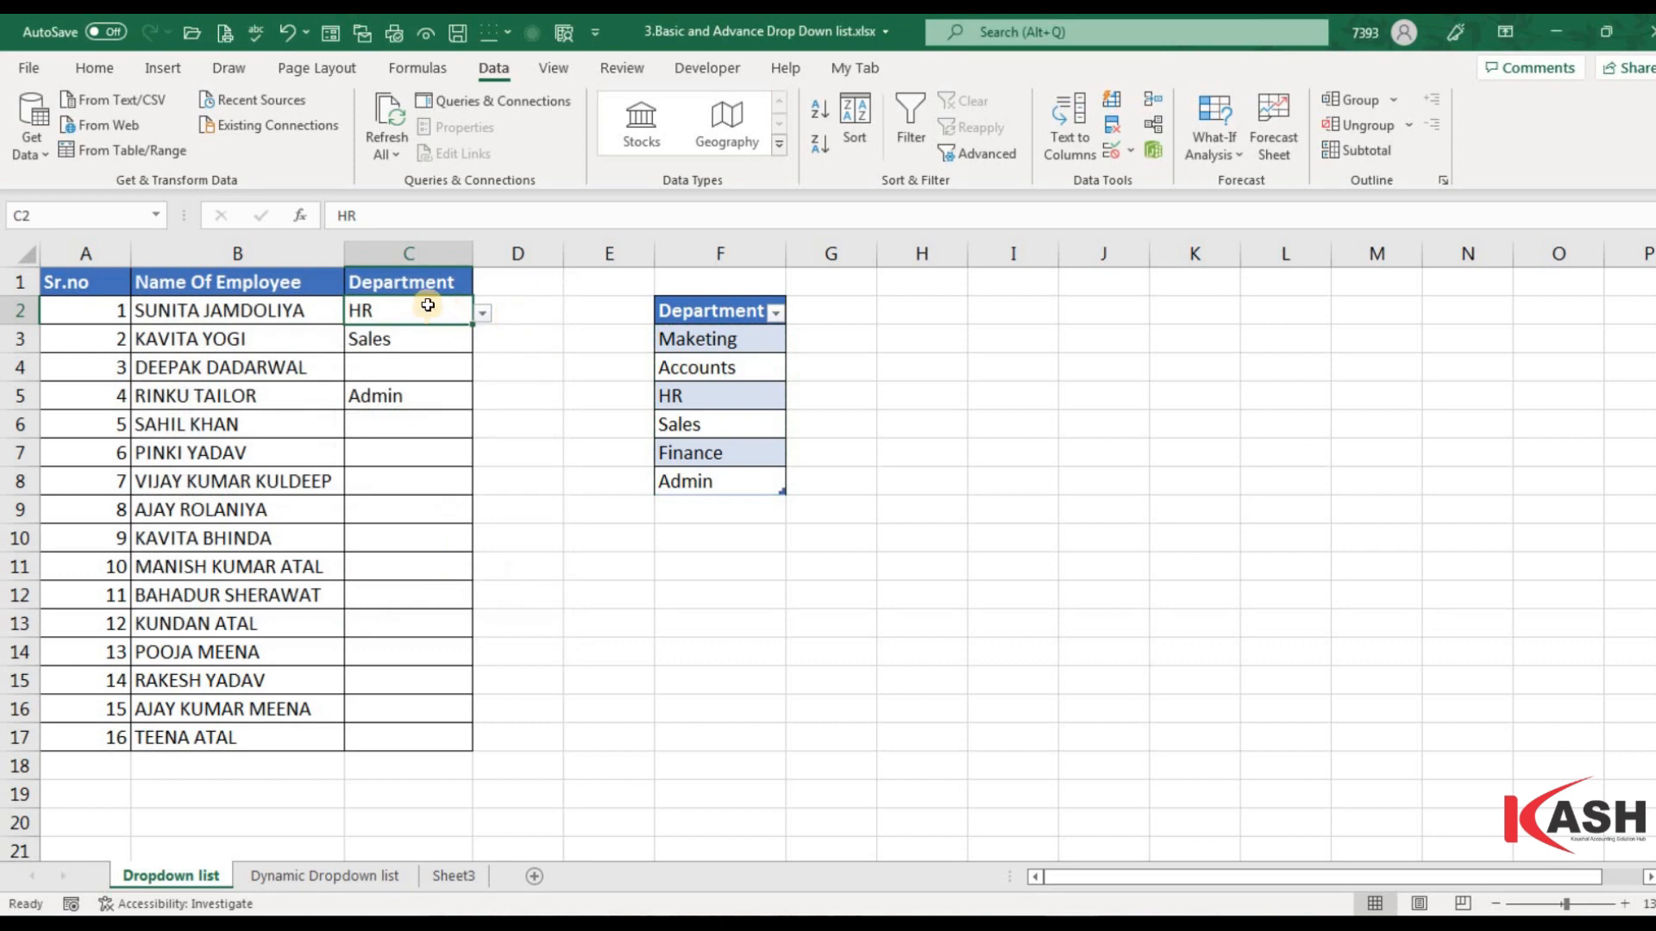
# - Copy cell C2, paste only its validation onto Department cells C3:C17, and check the drop-down list in C6
pyautogui.hotkey('ctrl', 'c')
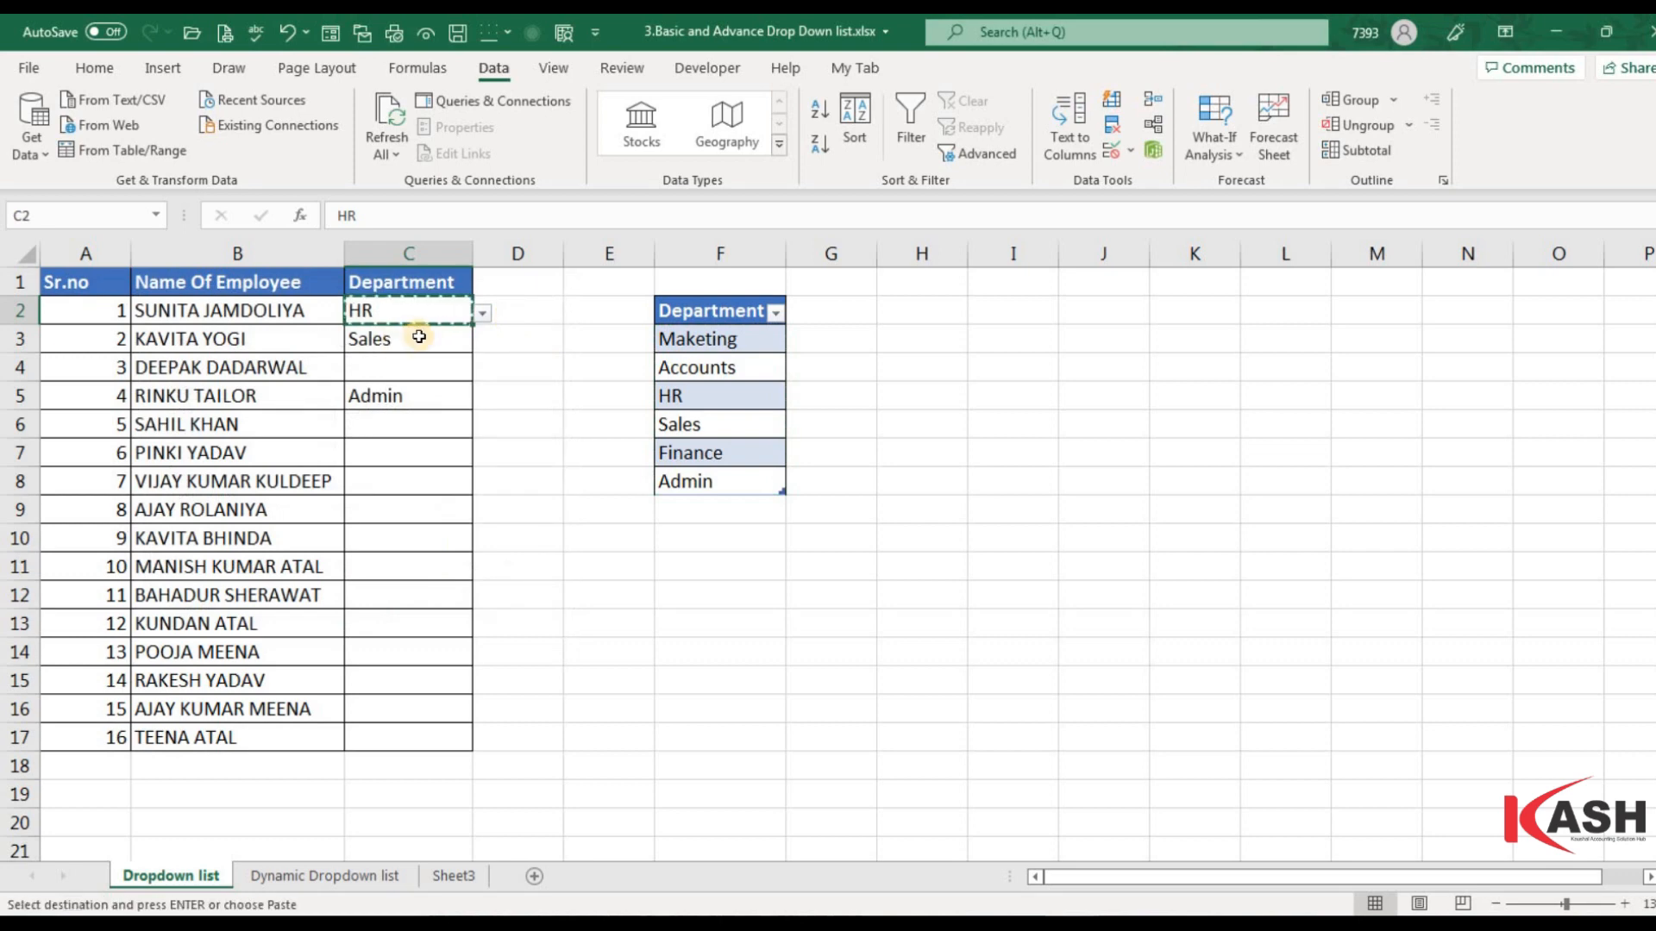
pyautogui.moveTo(417, 339); pyautogui.dragTo(421, 727)
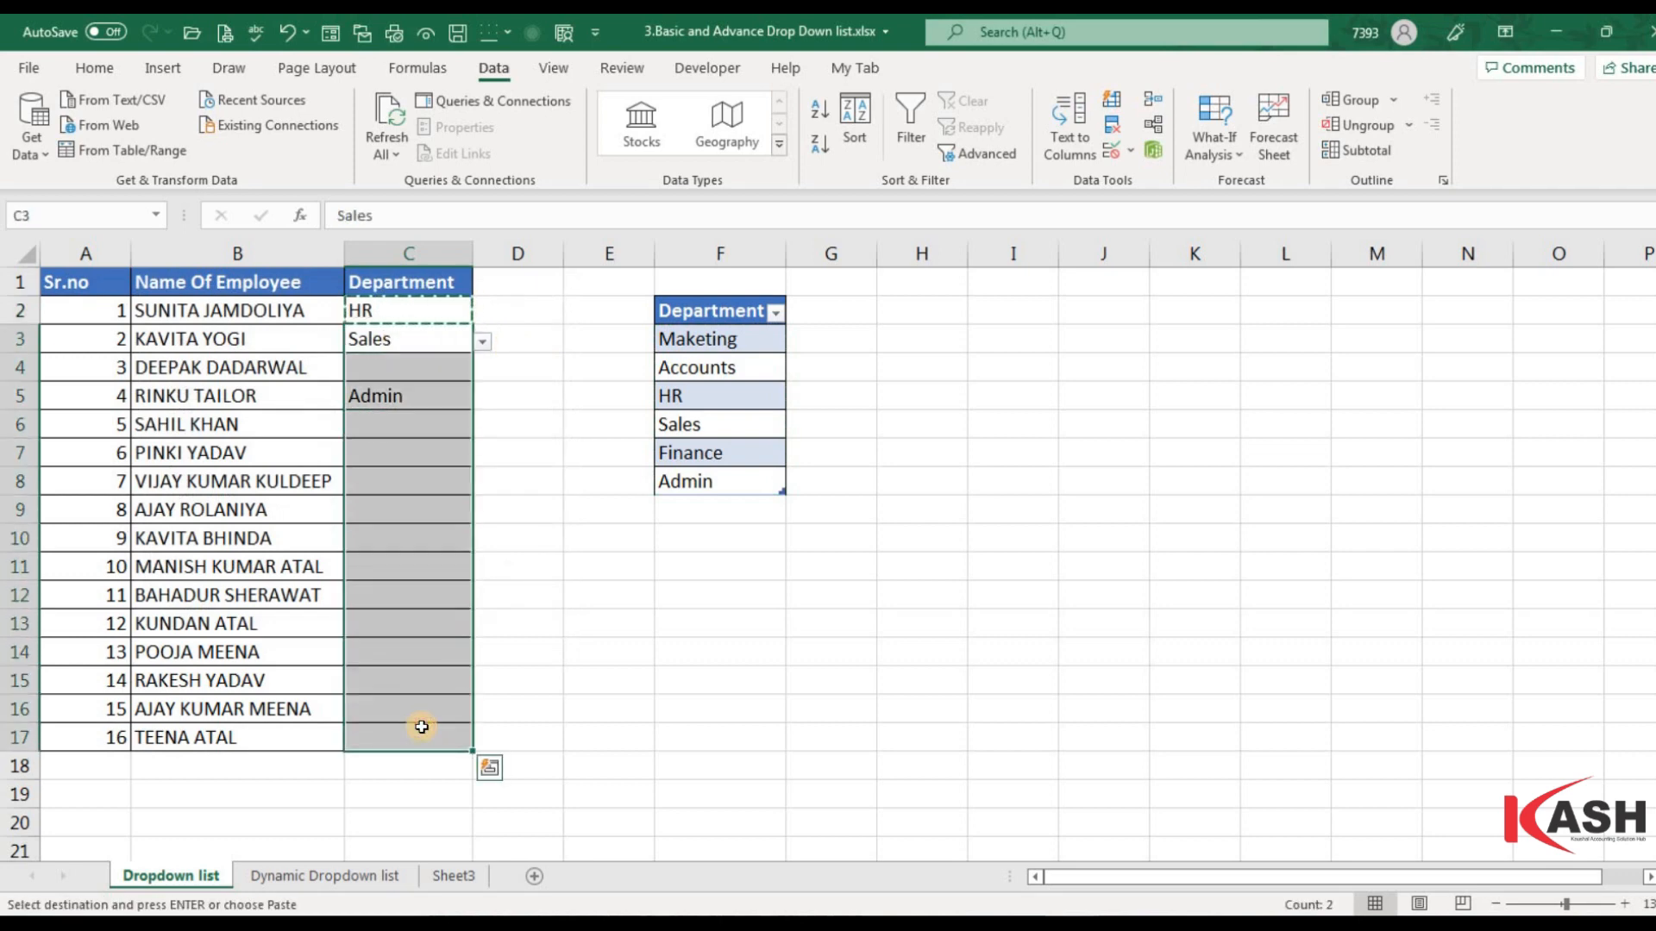
pyautogui.hotkey('ctrl', 'alt', 'v')
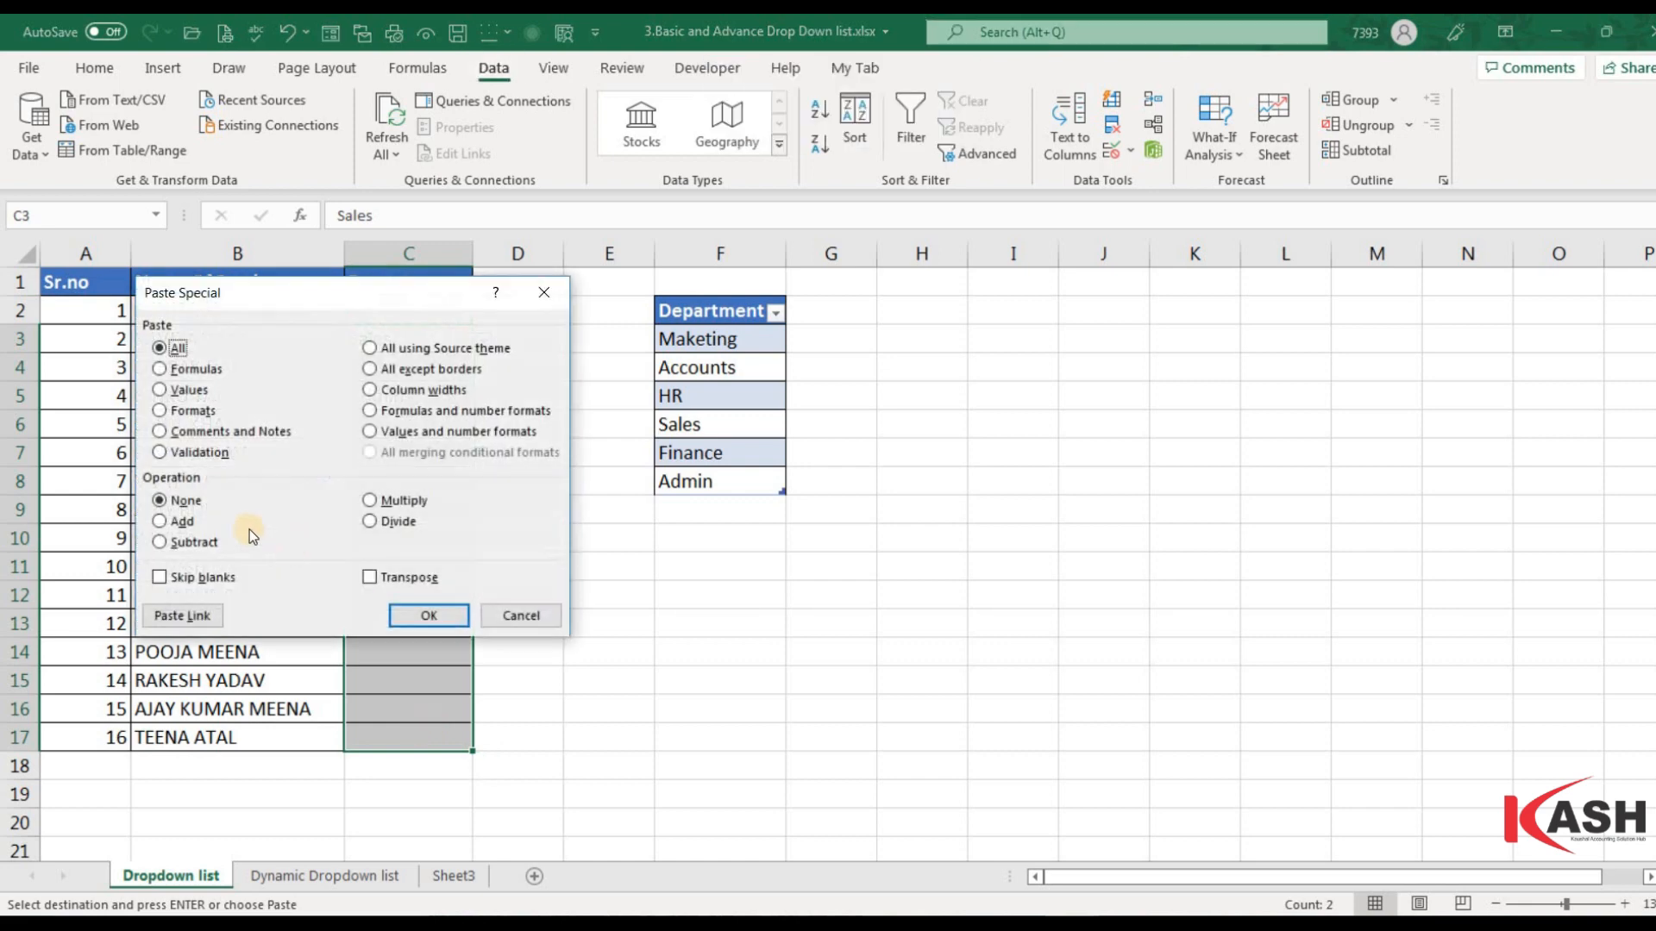
pyautogui.click(200, 452)
pyautogui.click(429, 616)
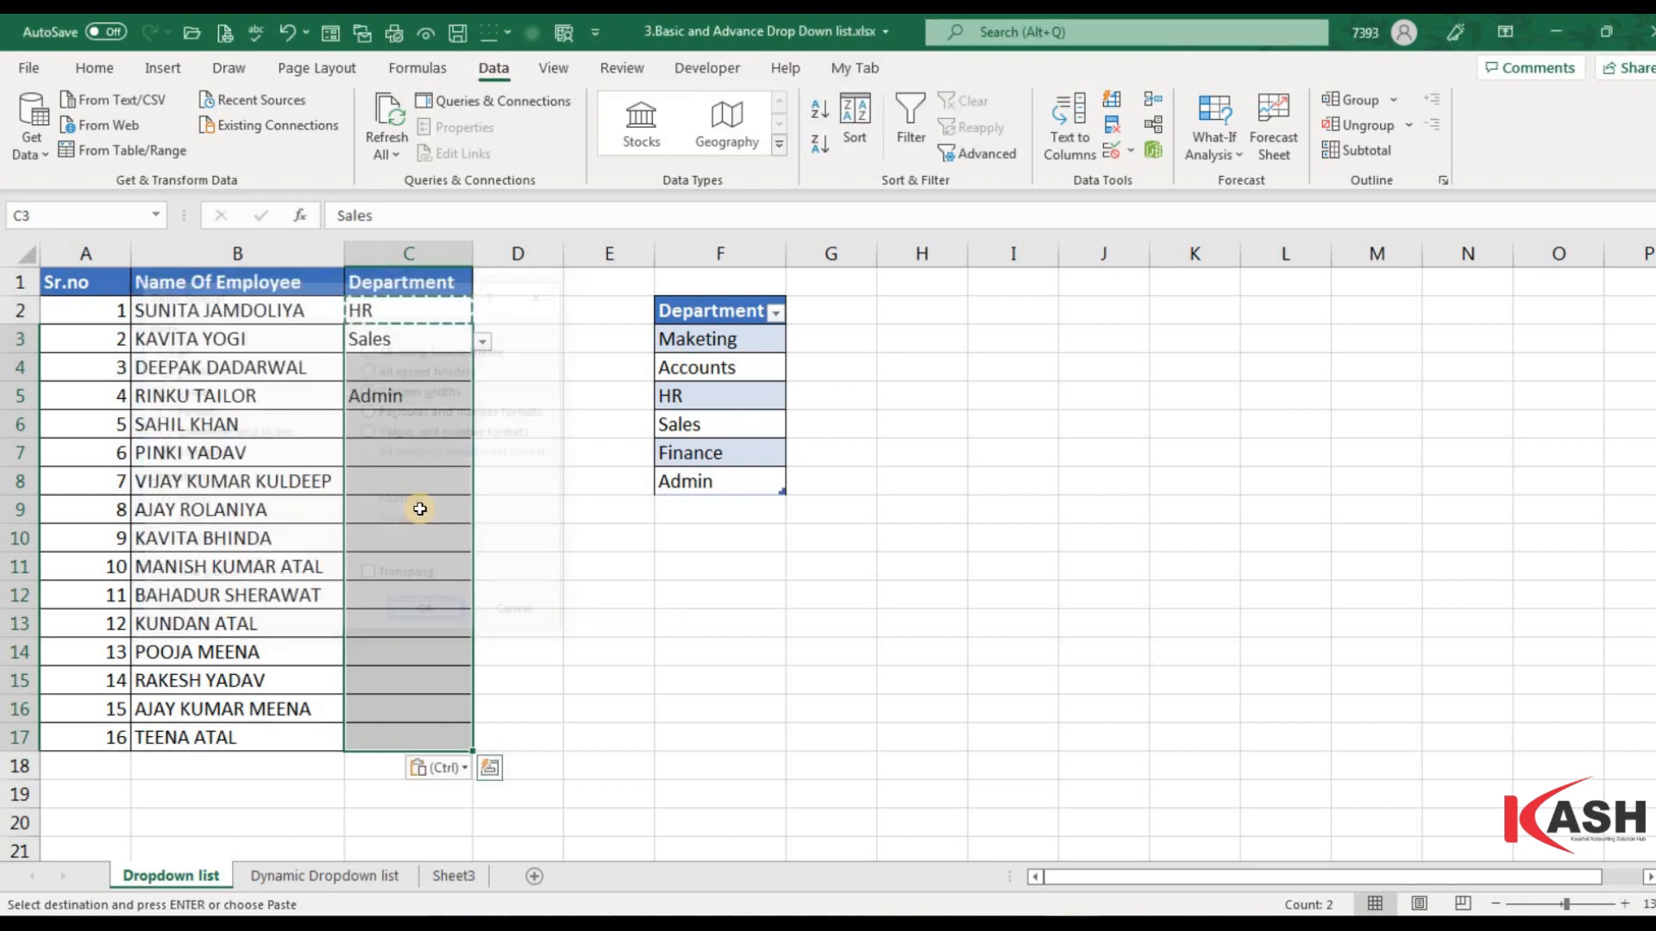
pyautogui.click(445, 435)
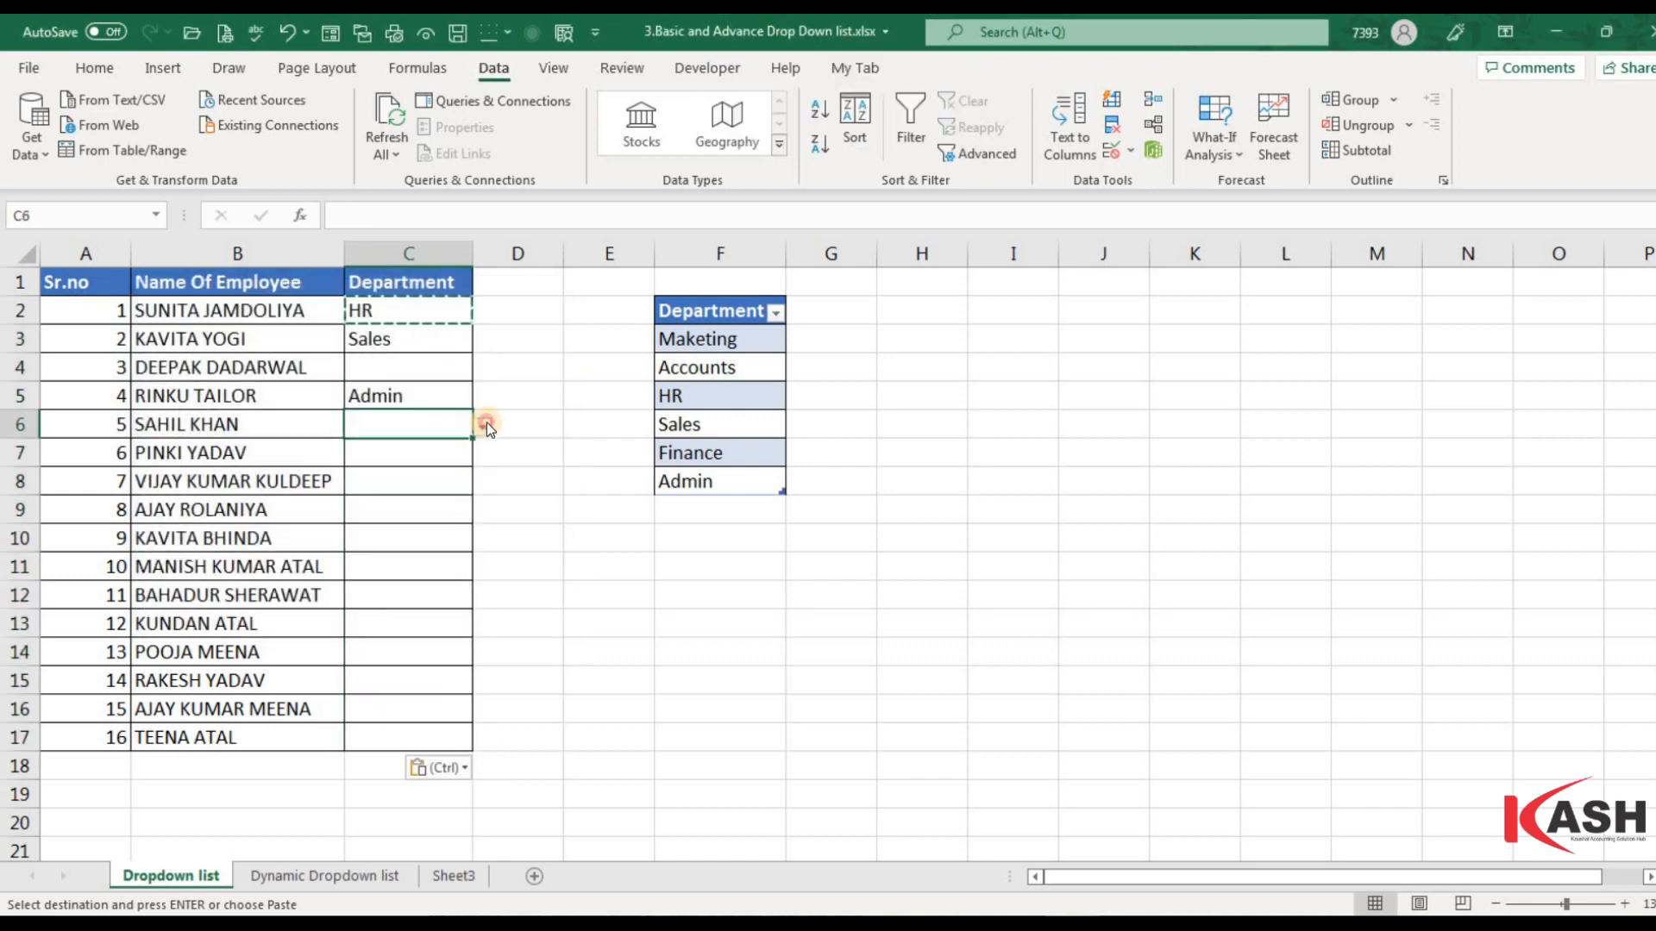
pyautogui.click(482, 426)
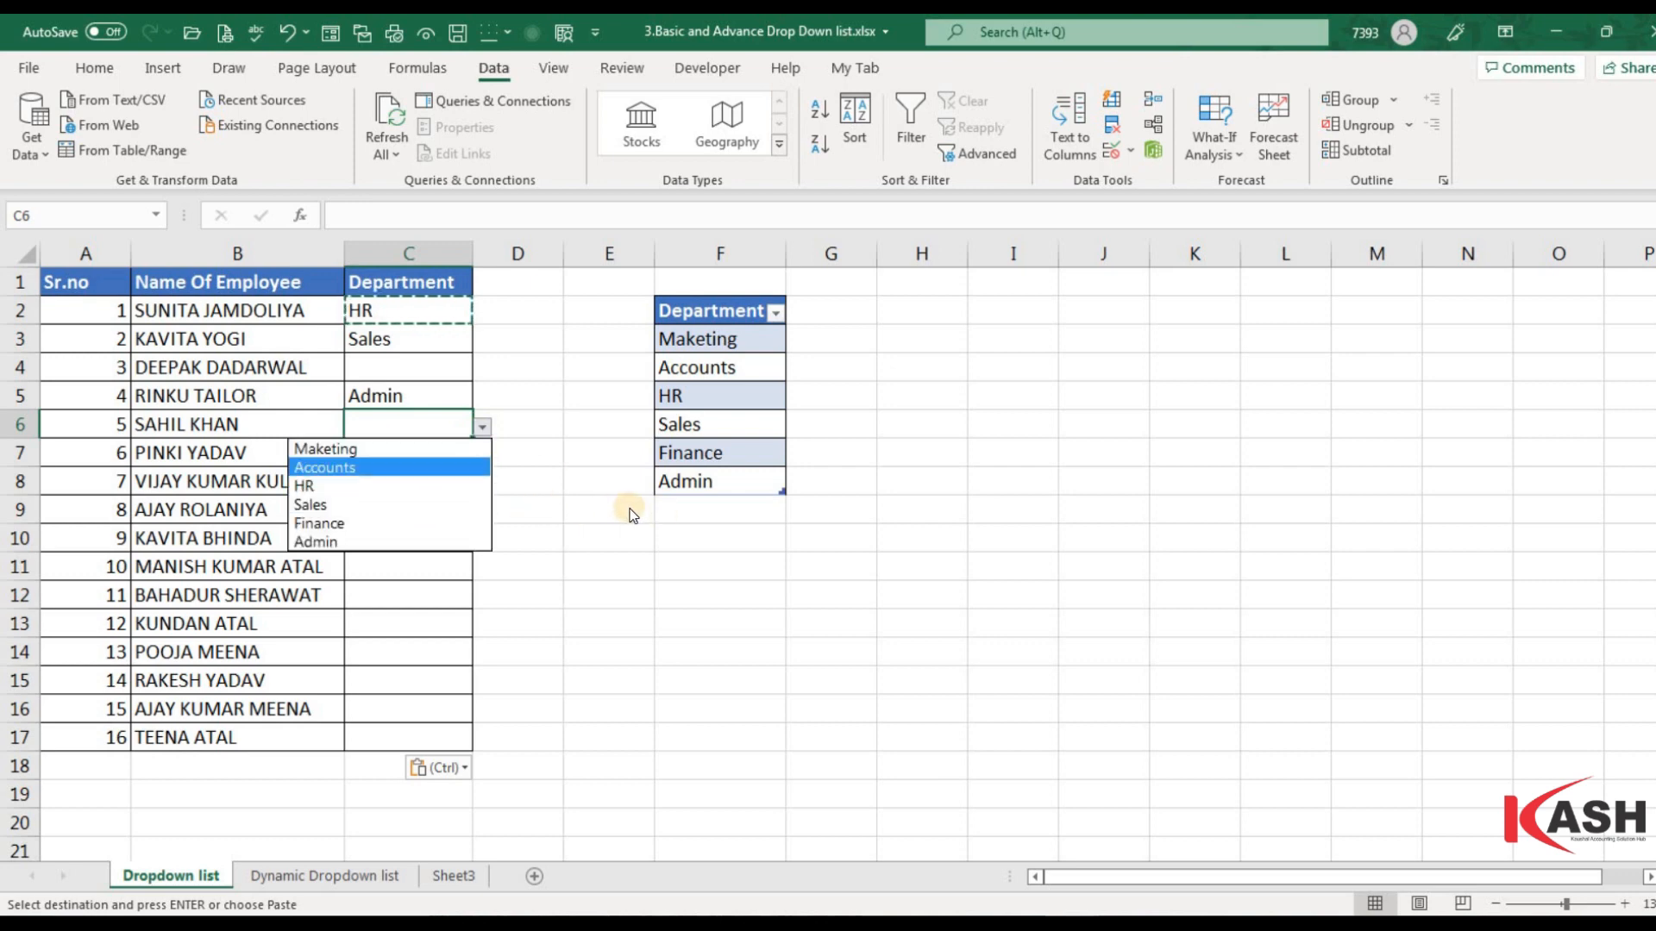
# - Add the test department aaaaa in cell F9 directly below the table and check for it in C3's drop-down list
pyautogui.click(694, 510)
pyautogui.click(694, 510)
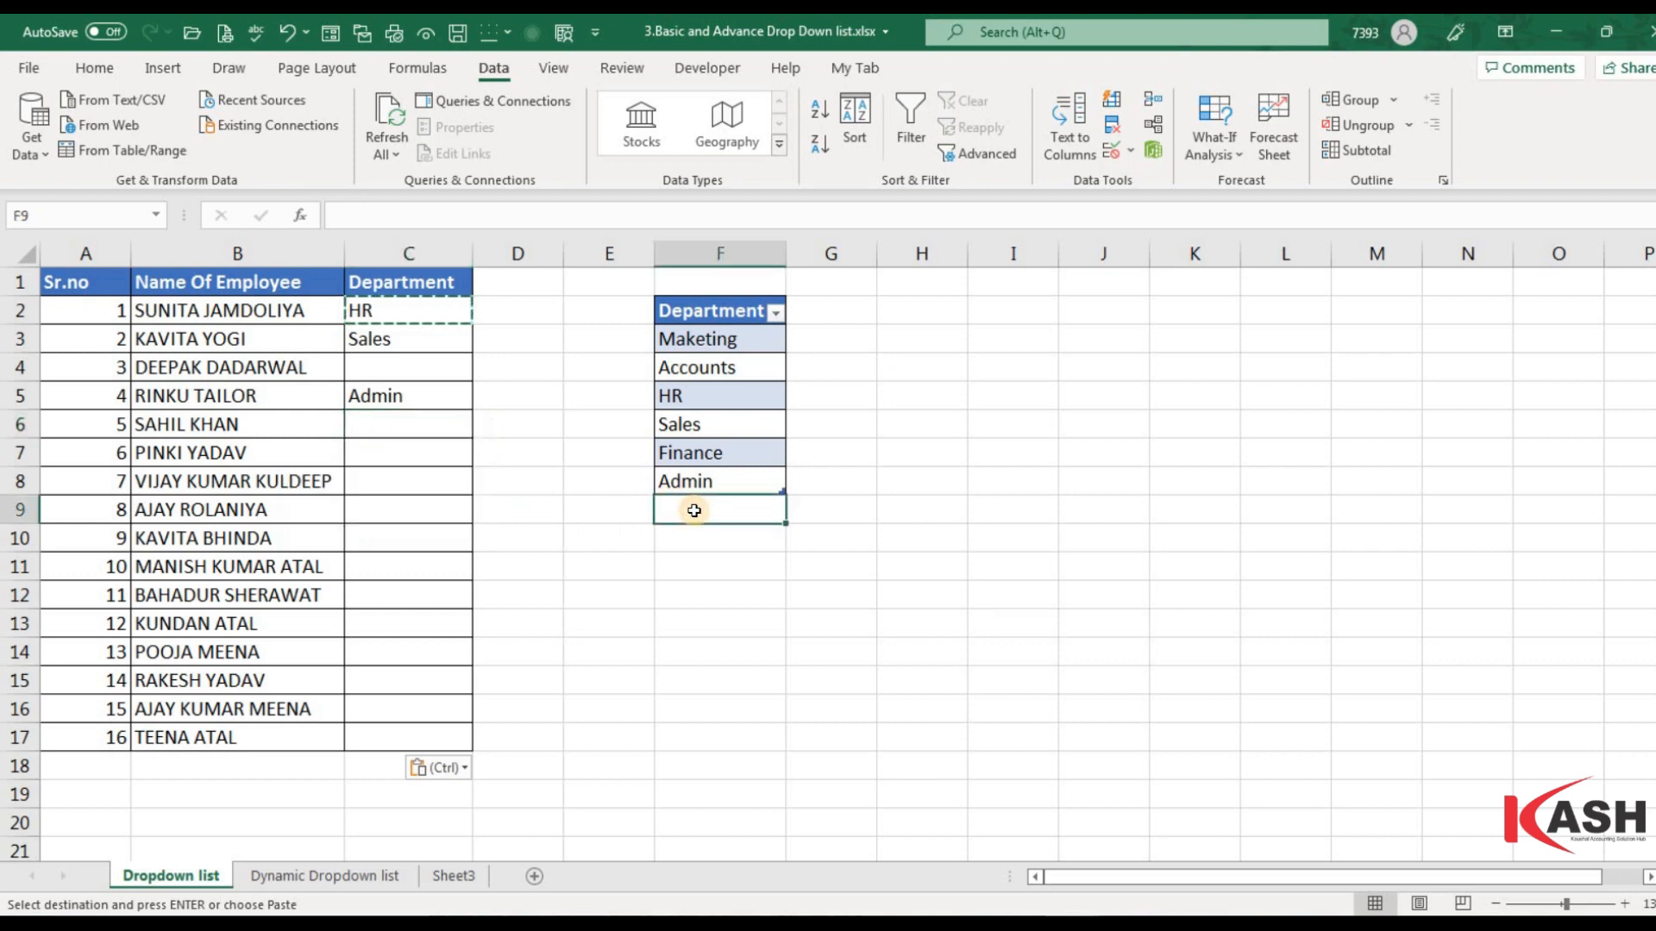
pyautogui.write('aaaaa')
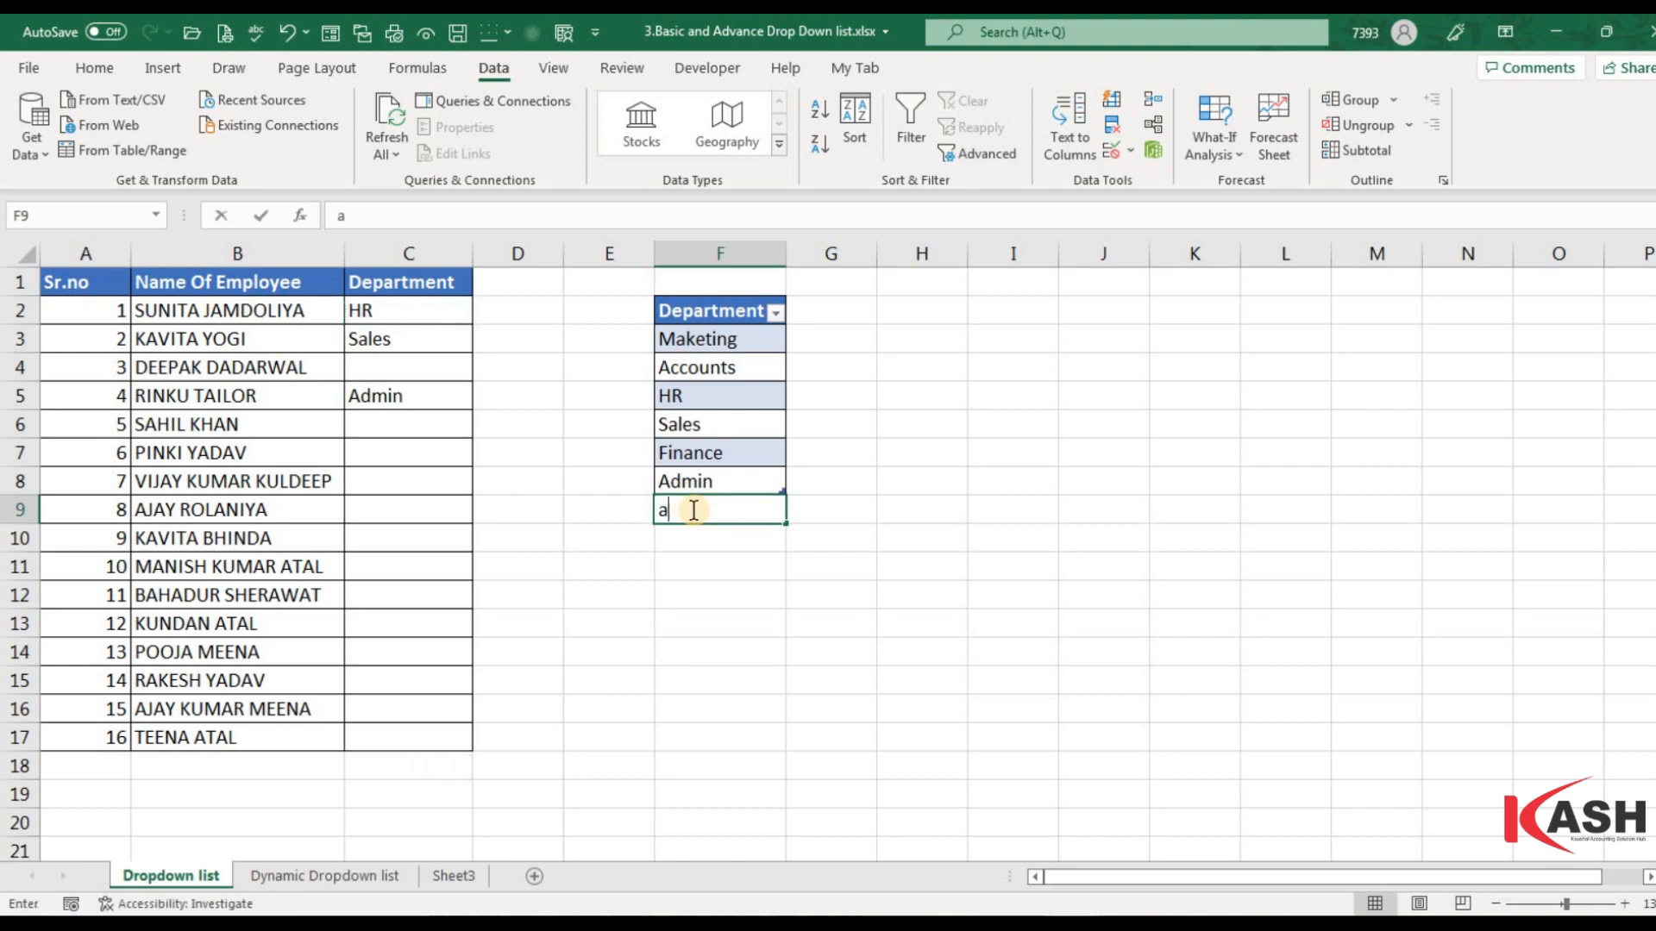
pyautogui.click(686, 539)
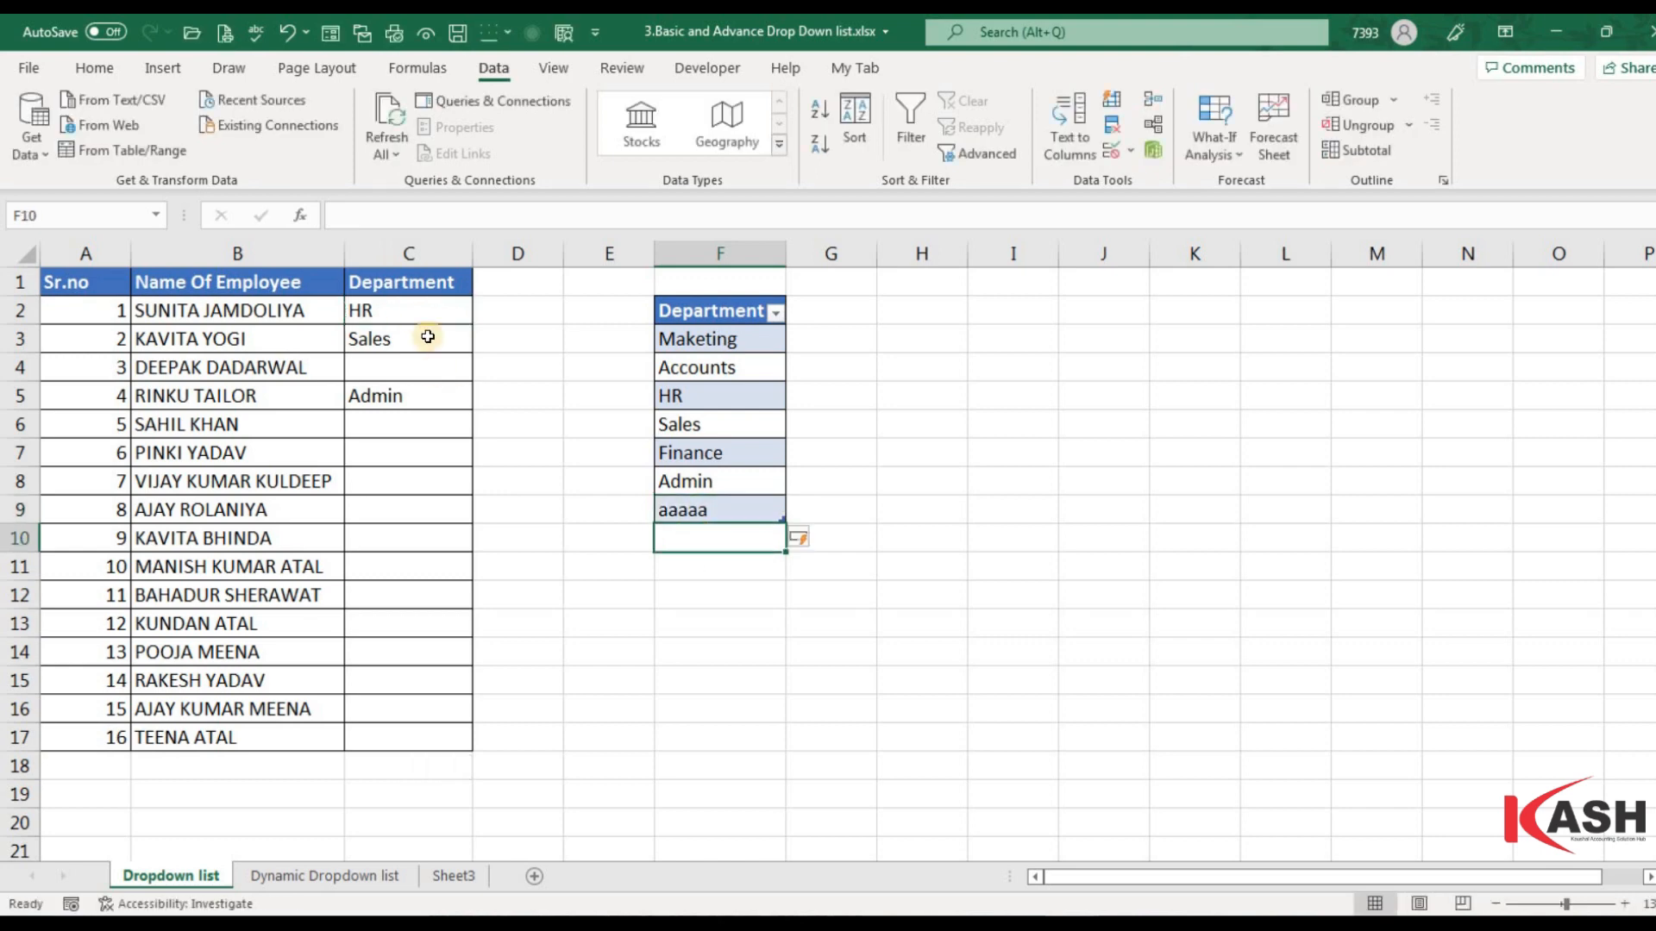
pyautogui.click(471, 340)
pyautogui.click(483, 341)
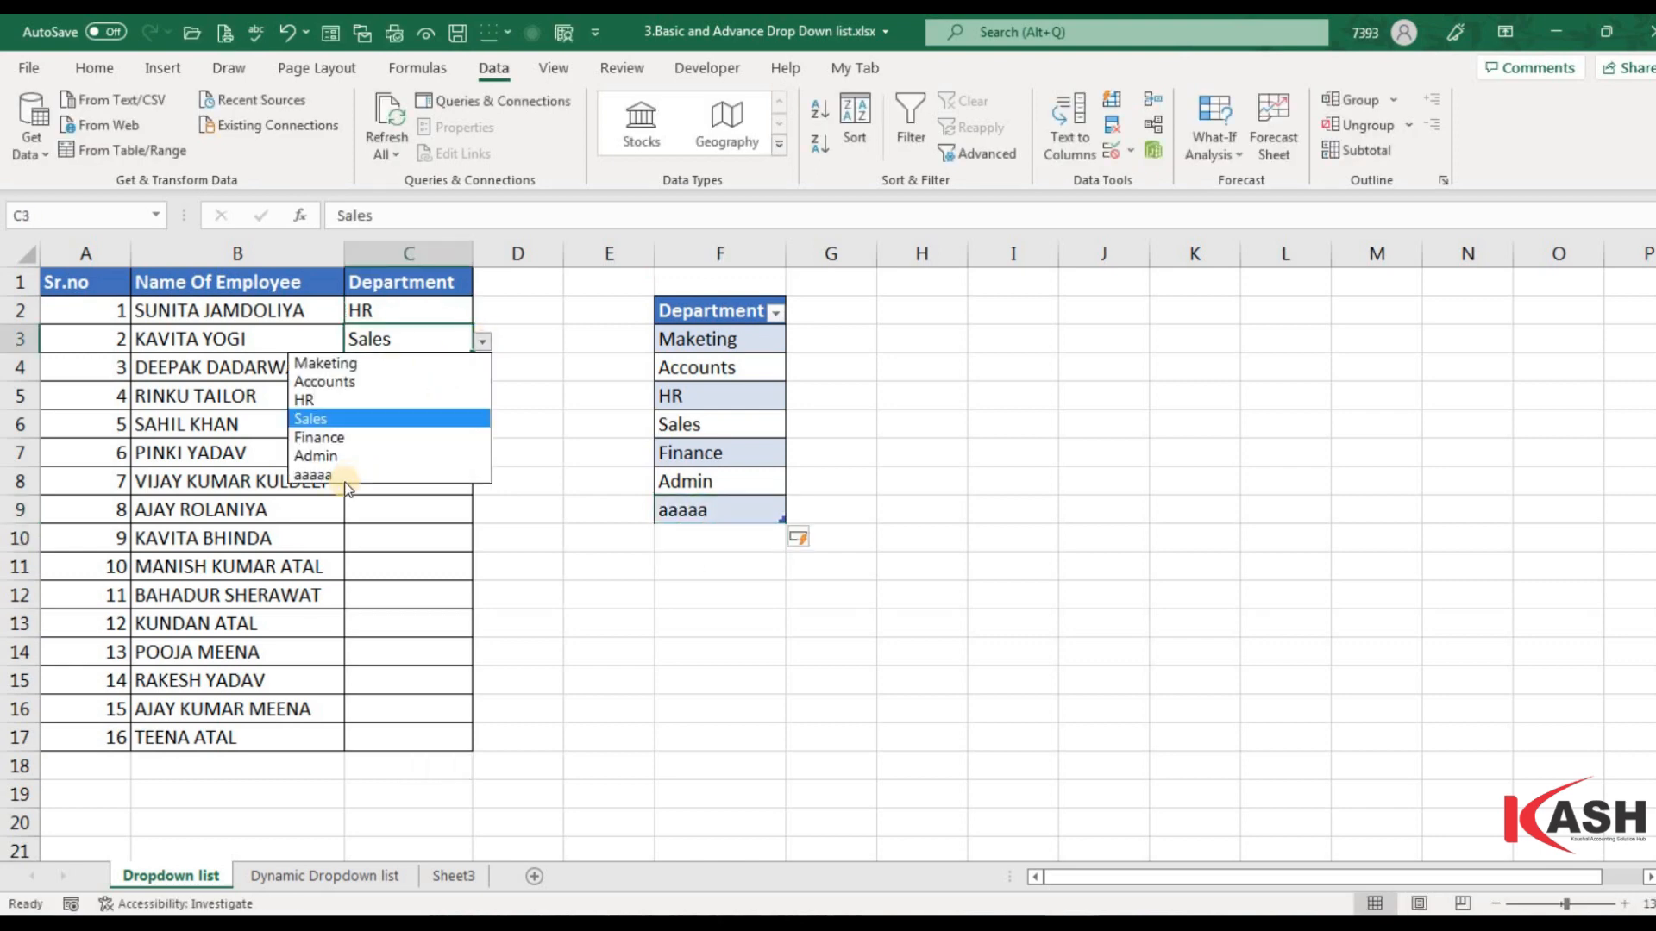
pyautogui.click(710, 536)
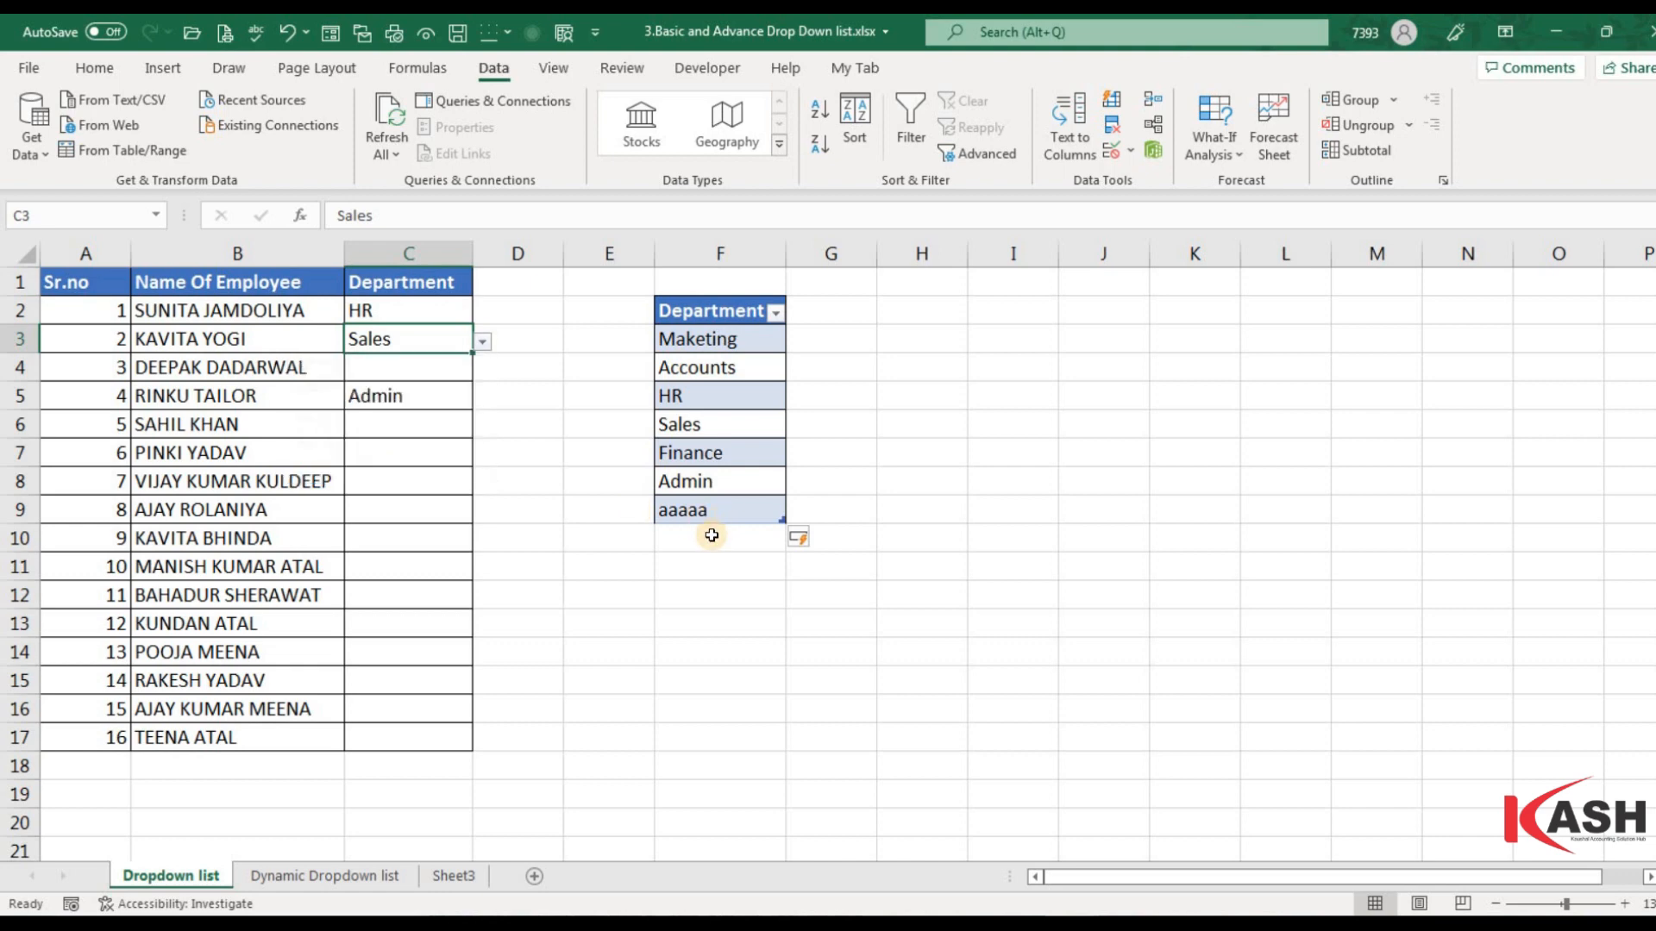
# - Add a second test department, rrrrrrrr, to the department table in cell F10
pyautogui.click(711, 535)
pyautogui.write('rrrr')
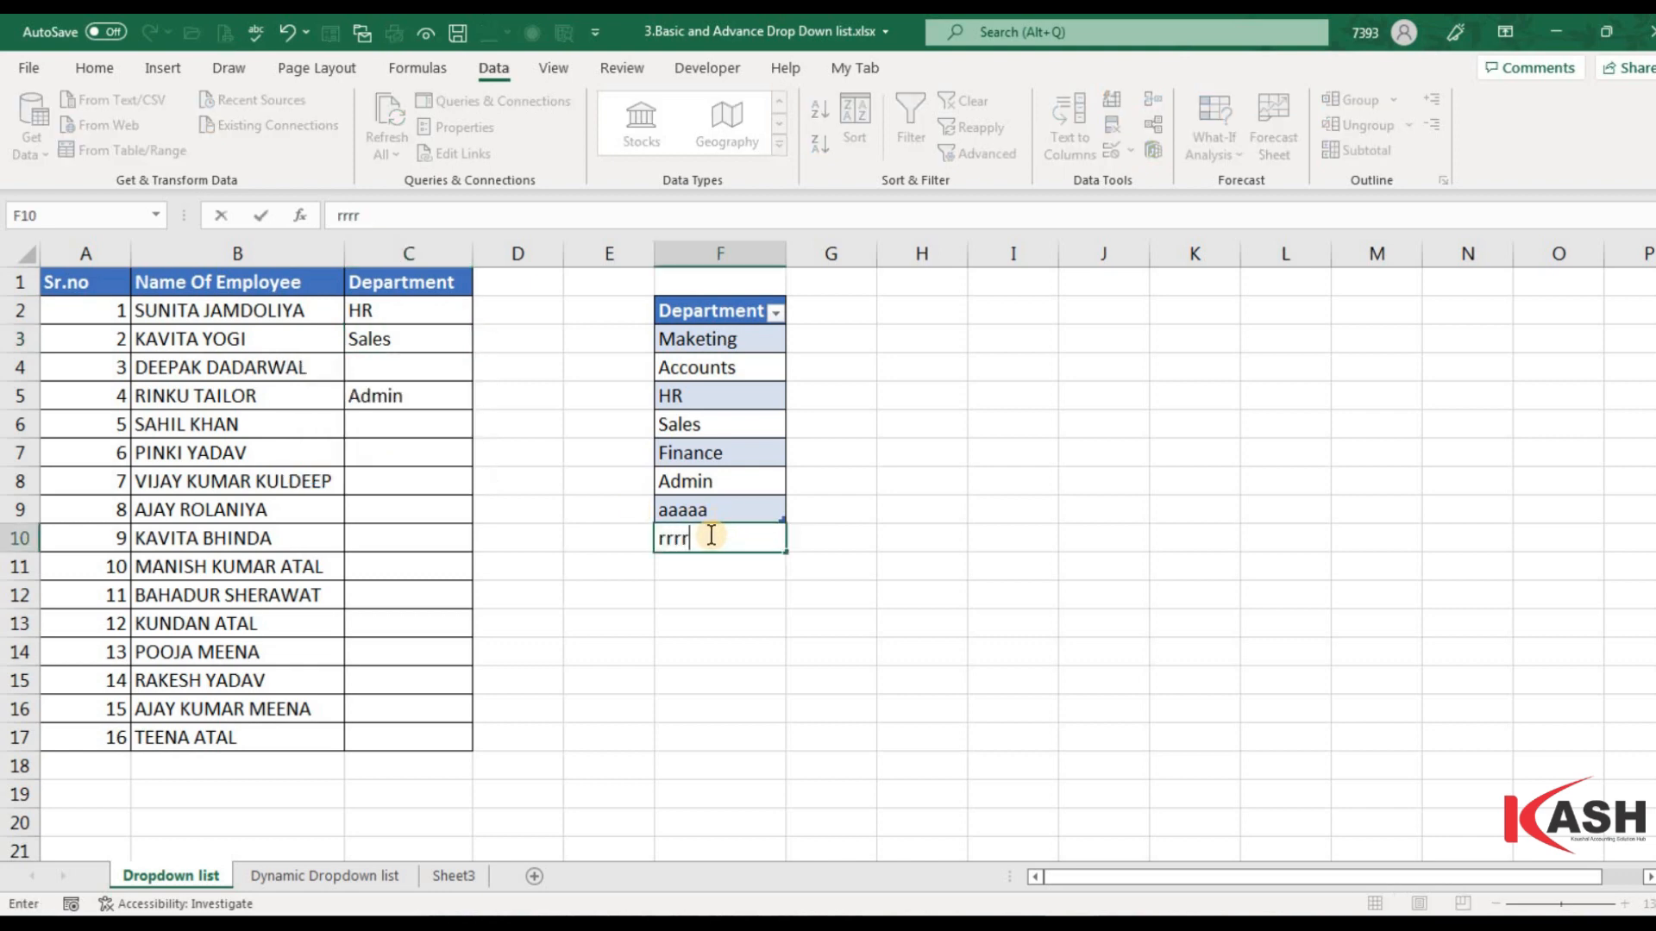
pyautogui.write('rrrr')
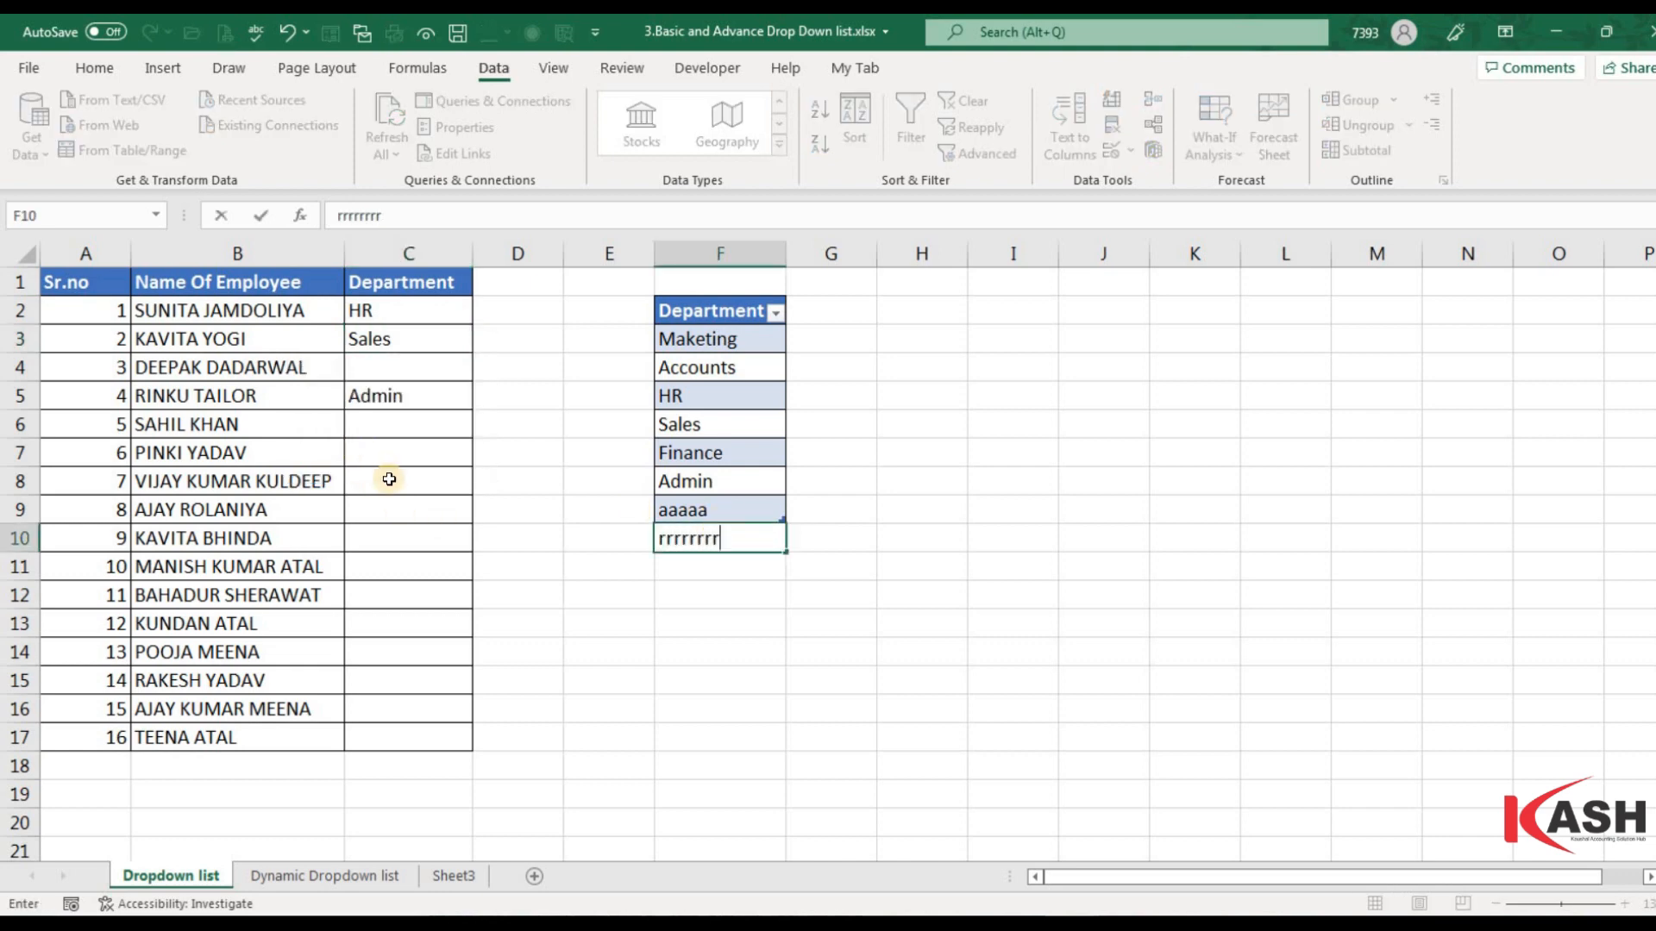
pyautogui.press('Return')
# - Check whether cell C8's drop-down list offers both added test departments
pyautogui.click(461, 481)
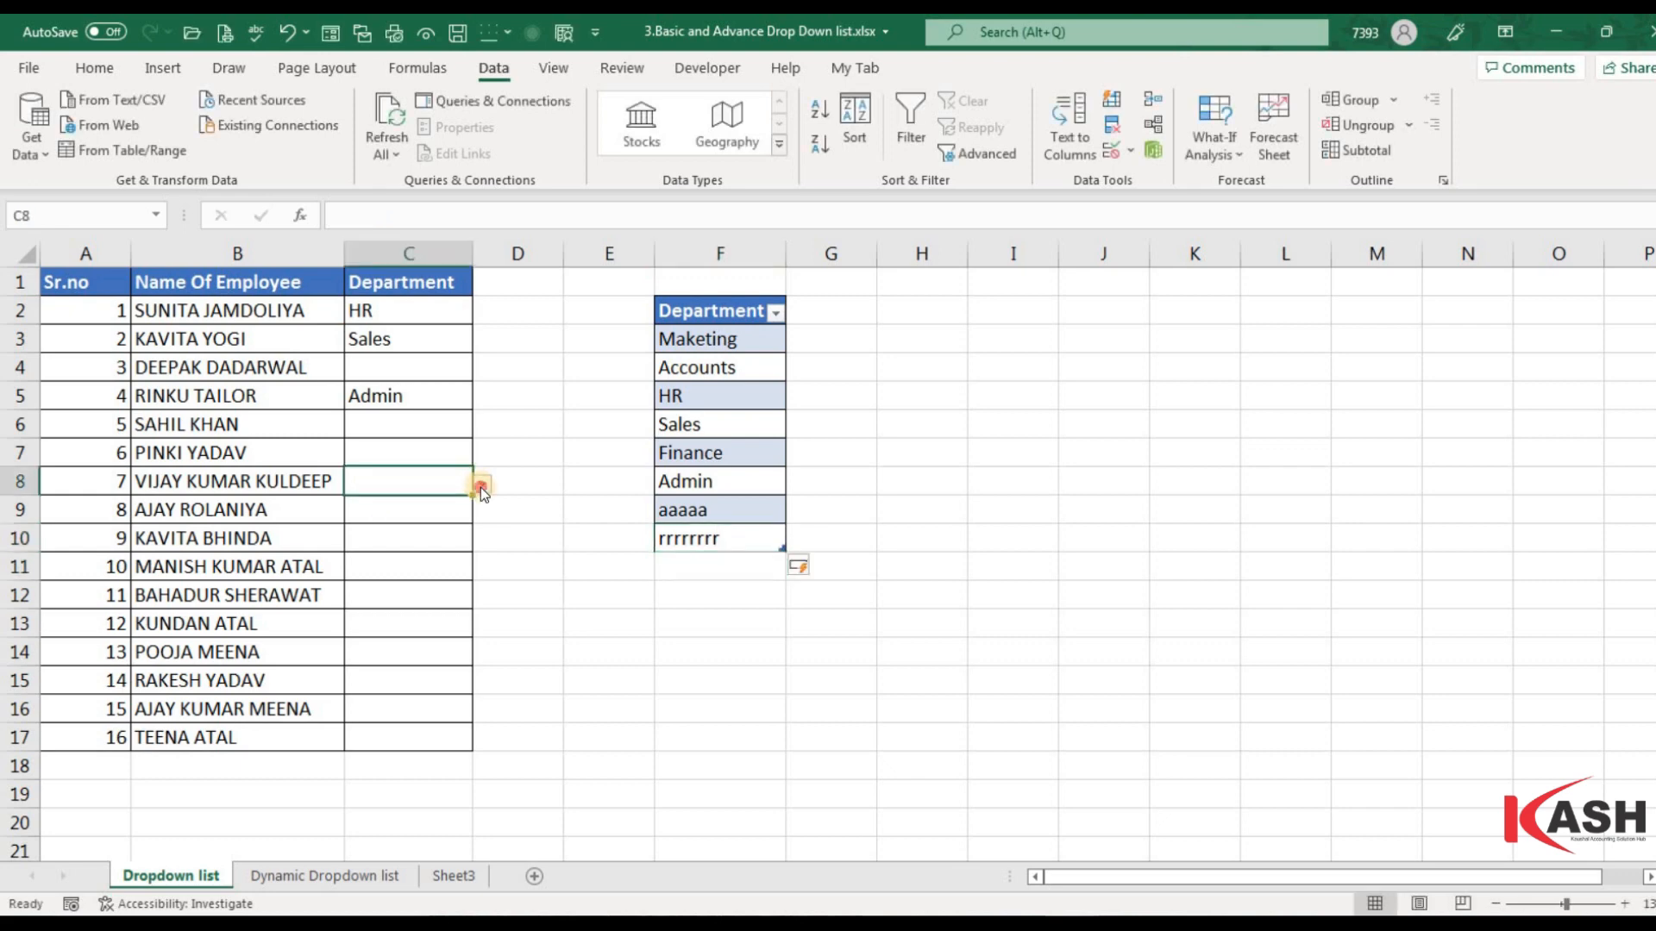
pyautogui.click(480, 488)
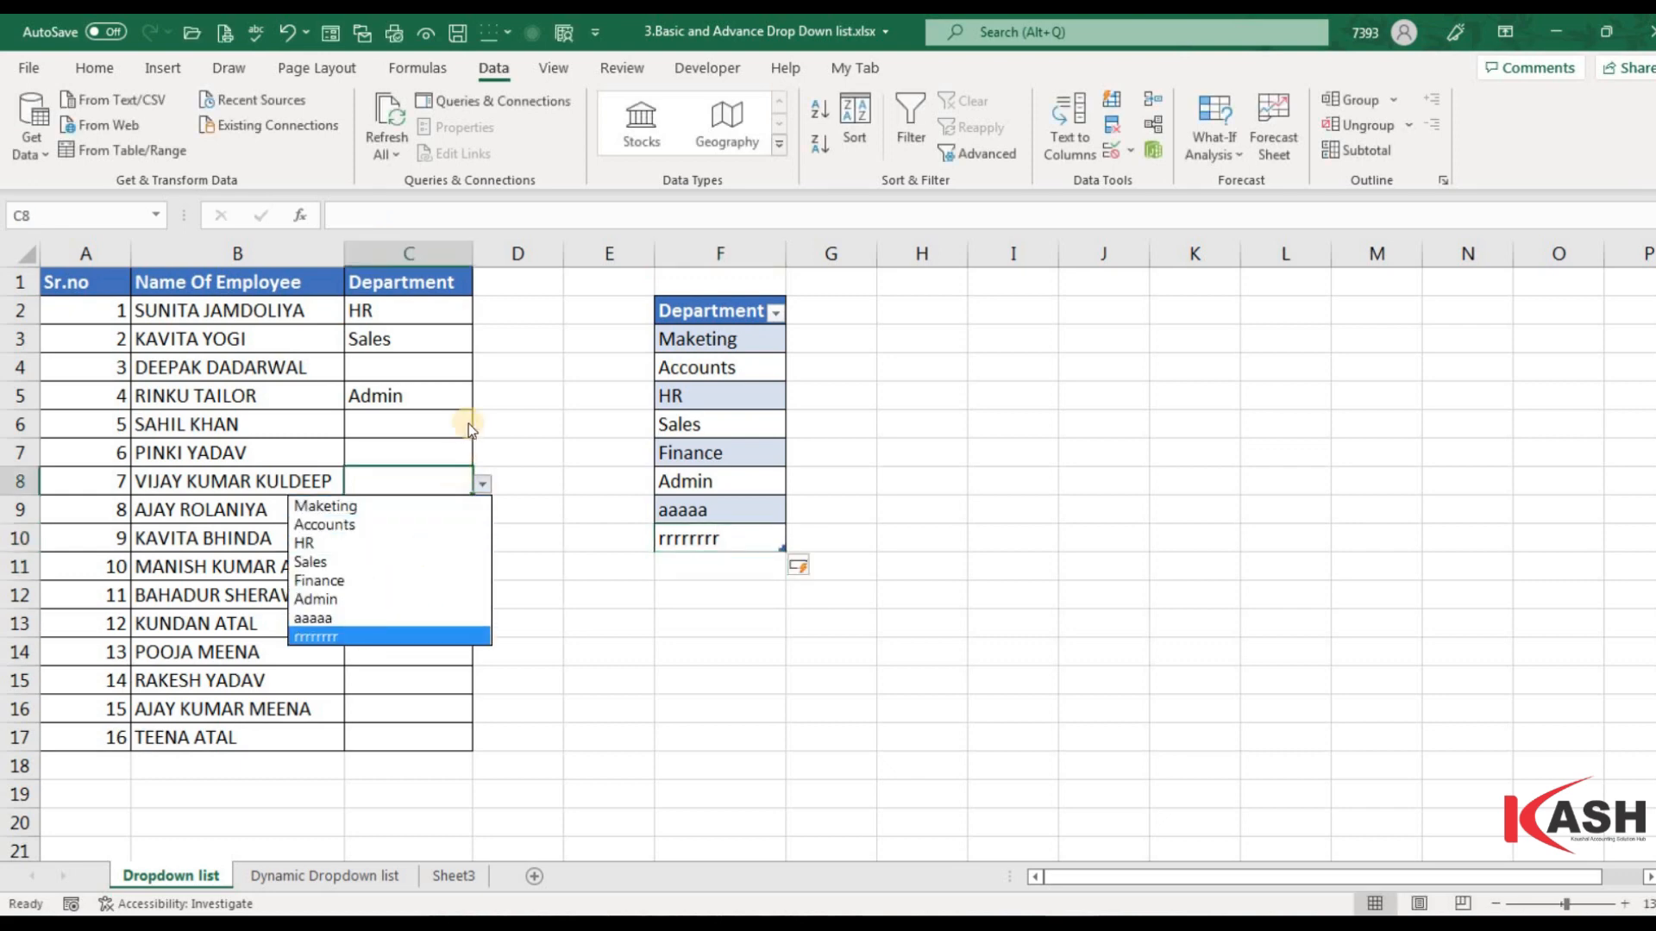
pyautogui.click(417, 437)
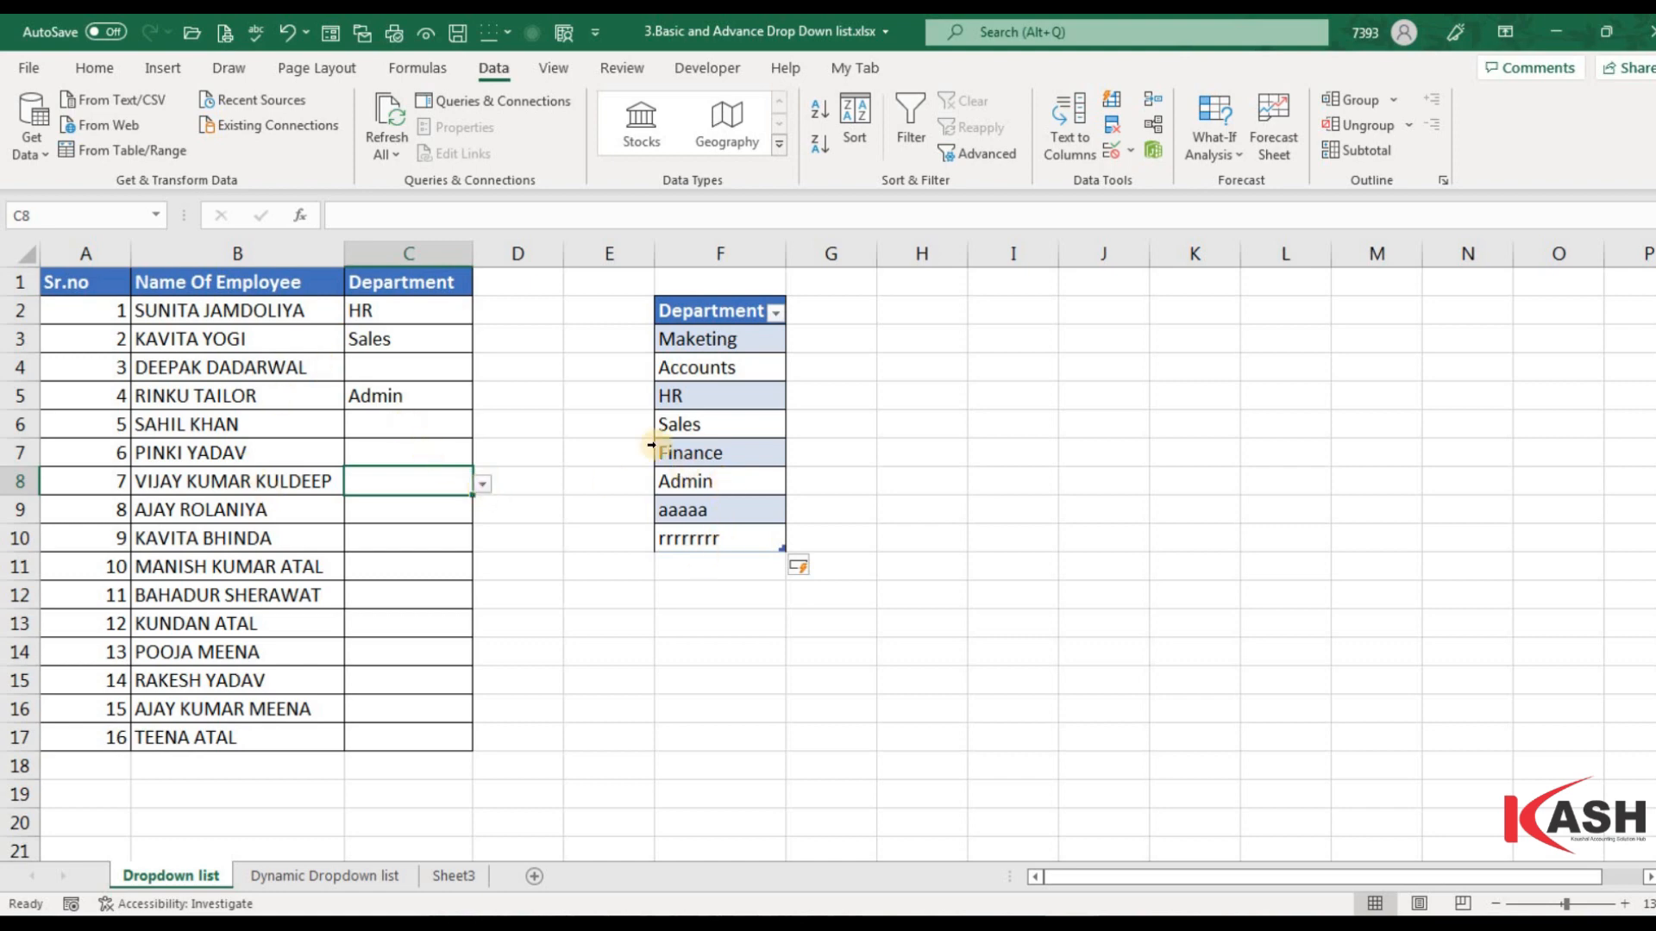
pyautogui.click(481, 483)
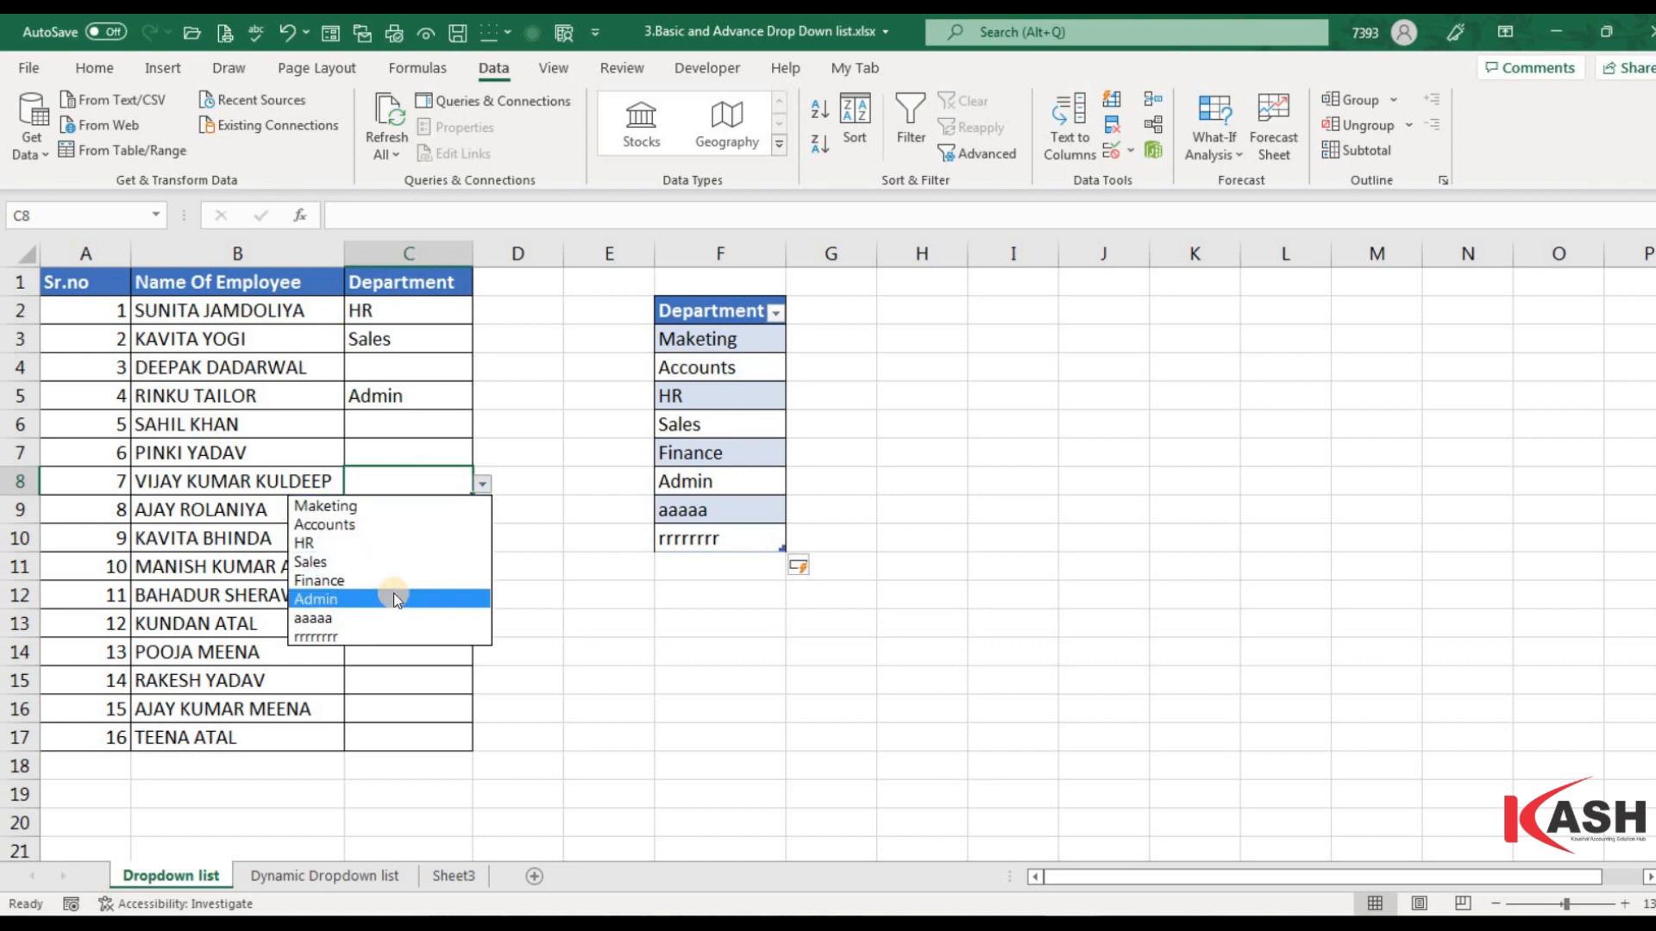